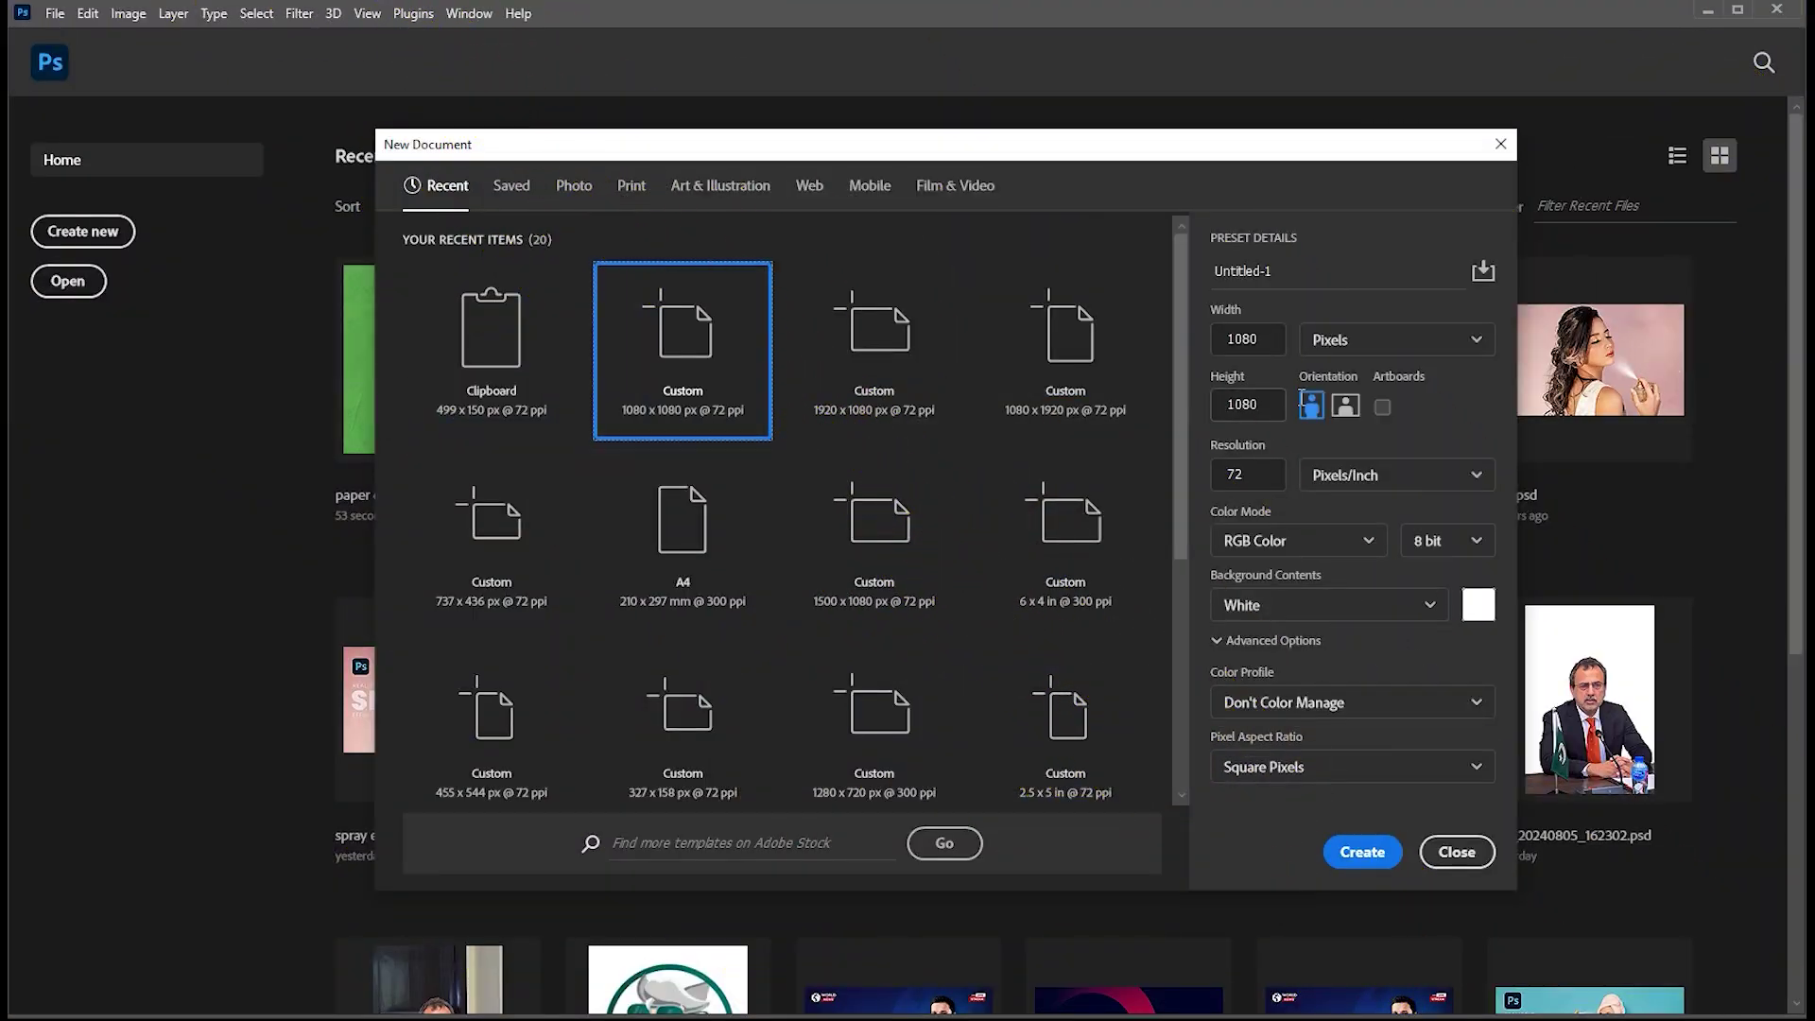
Create a 1080 × 1080 px document at 72 ppi with a white background and place the running-man green-studio photo embedded.
{"action": "double_click", "coordinate": [1272, 341]}
{"action": "left_click", "coordinate": [1266, 405]}
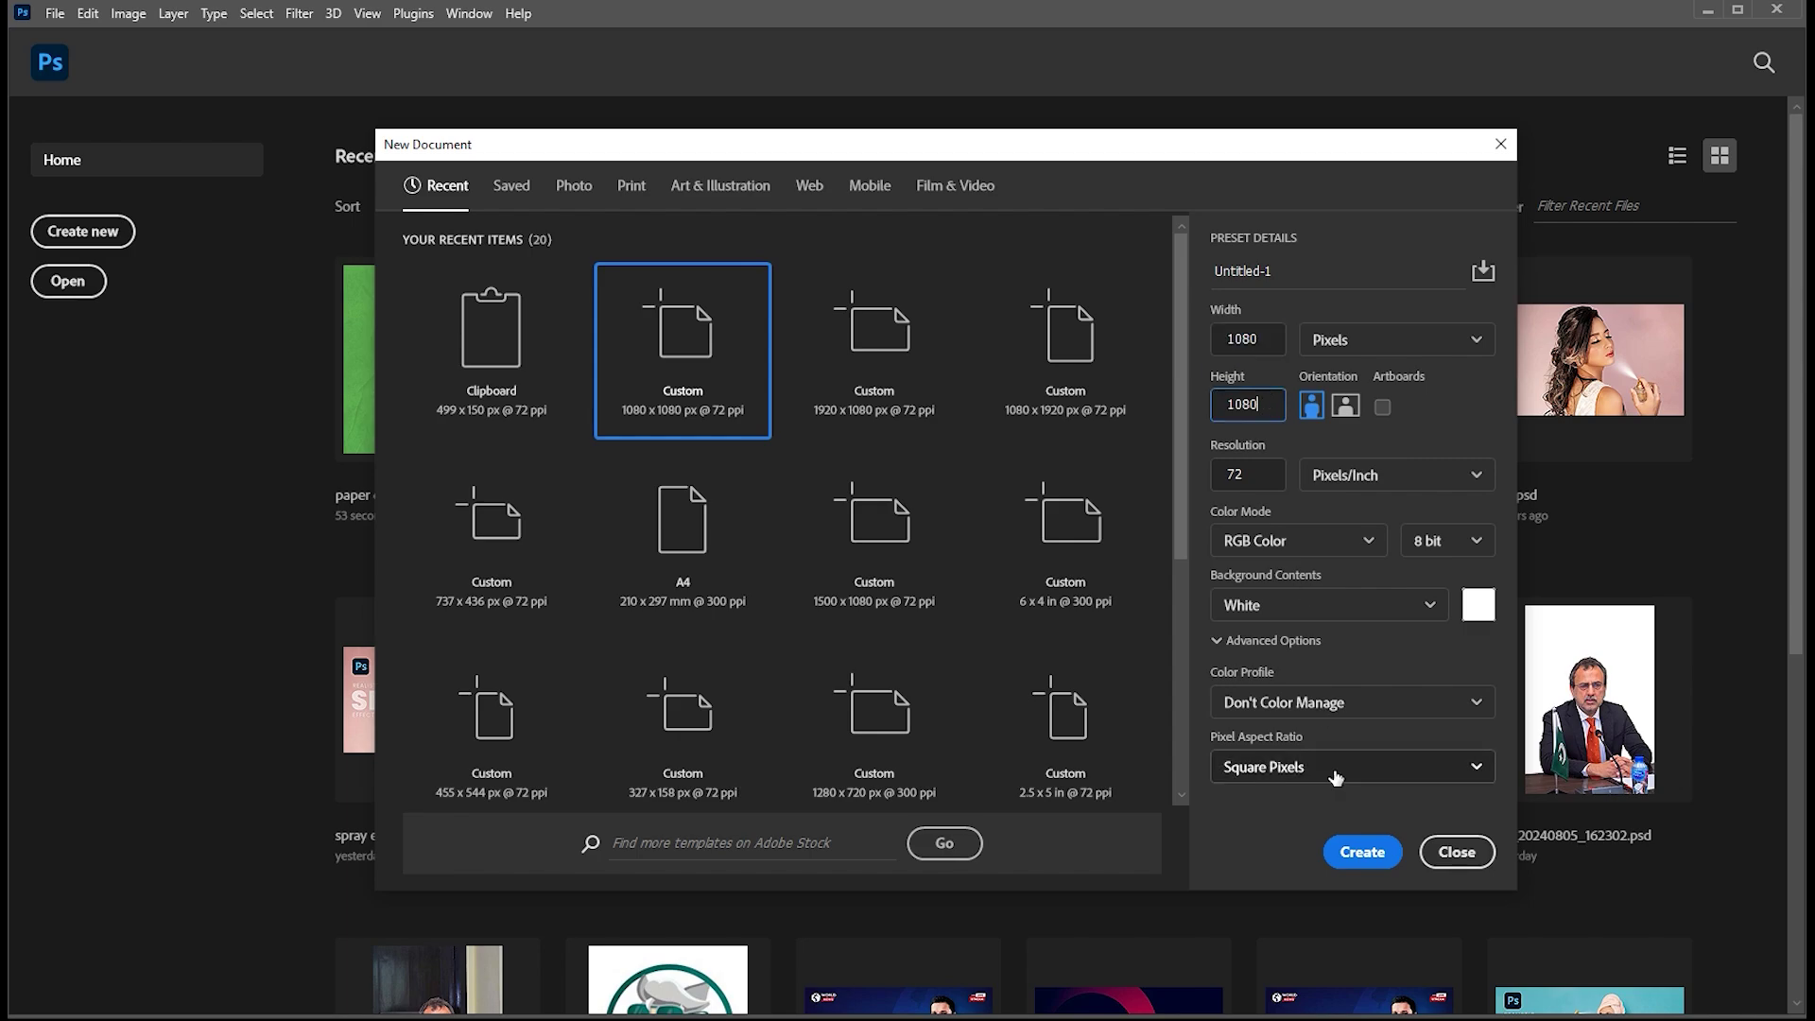
{"action": "left_click", "coordinate": [1351, 865]}
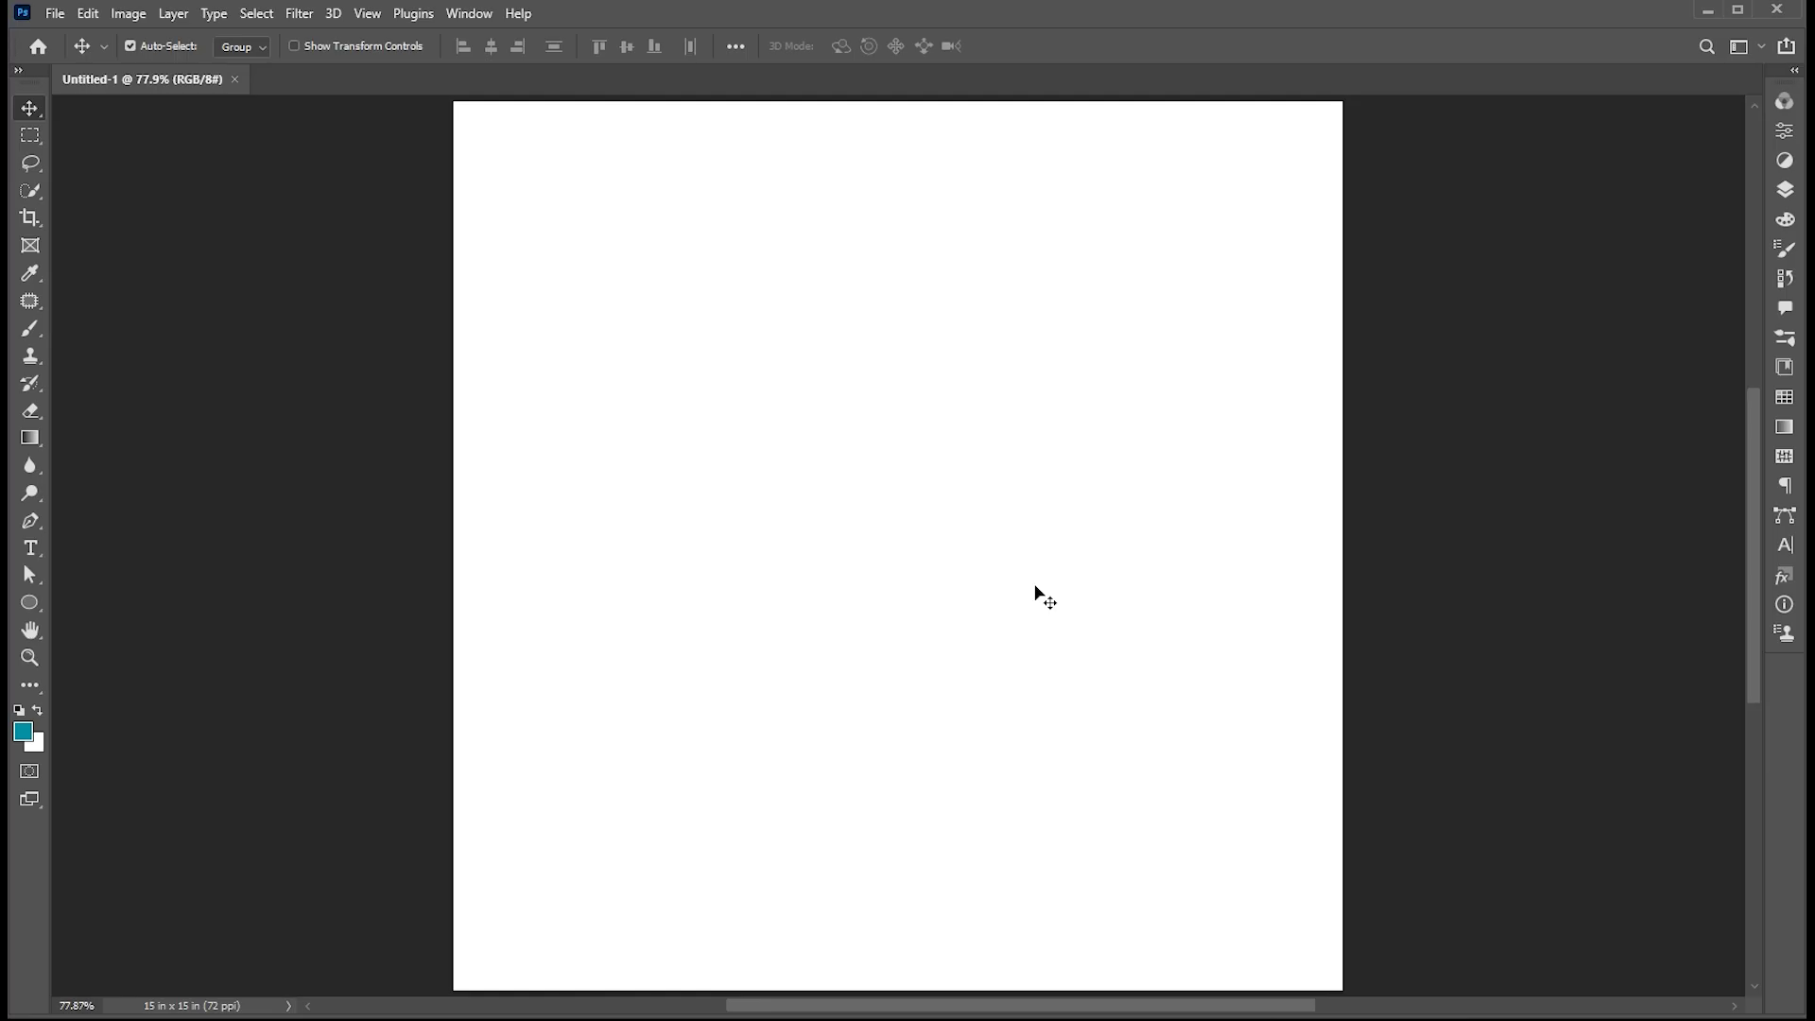
{"action": "left_click", "coordinate": [57, 16]}
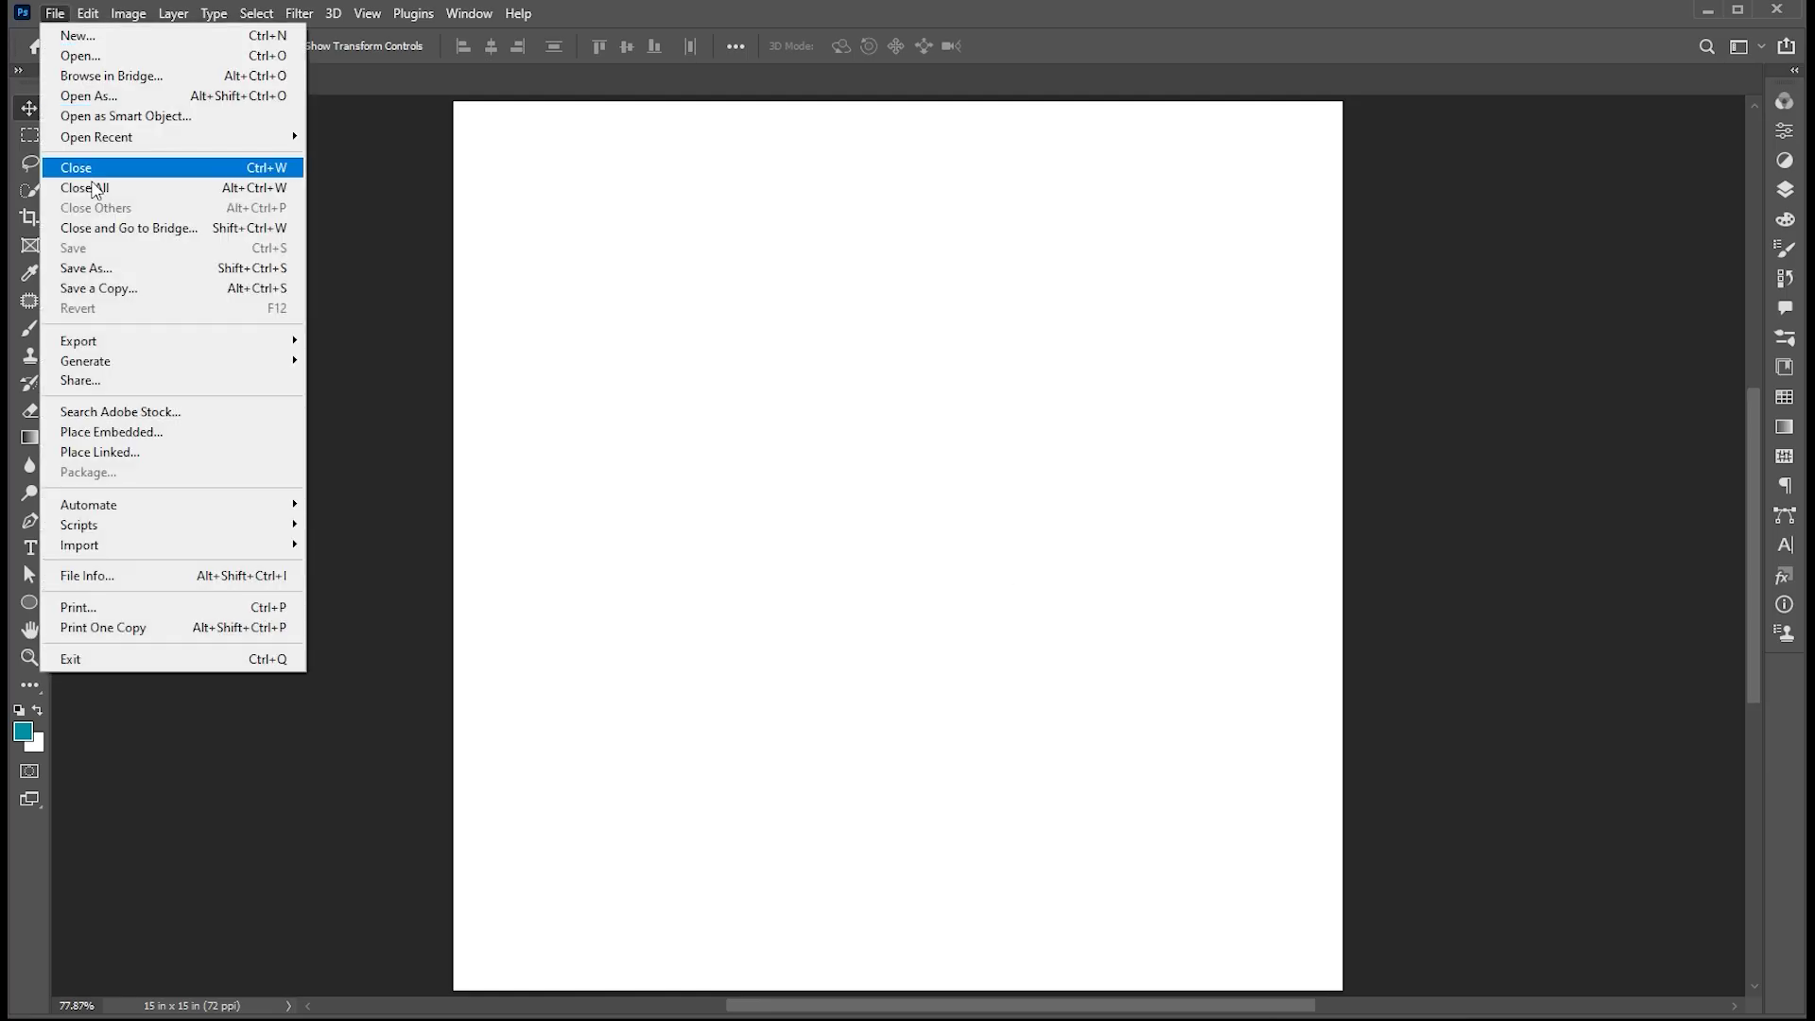
{"action": "left_click", "coordinate": [121, 435]}
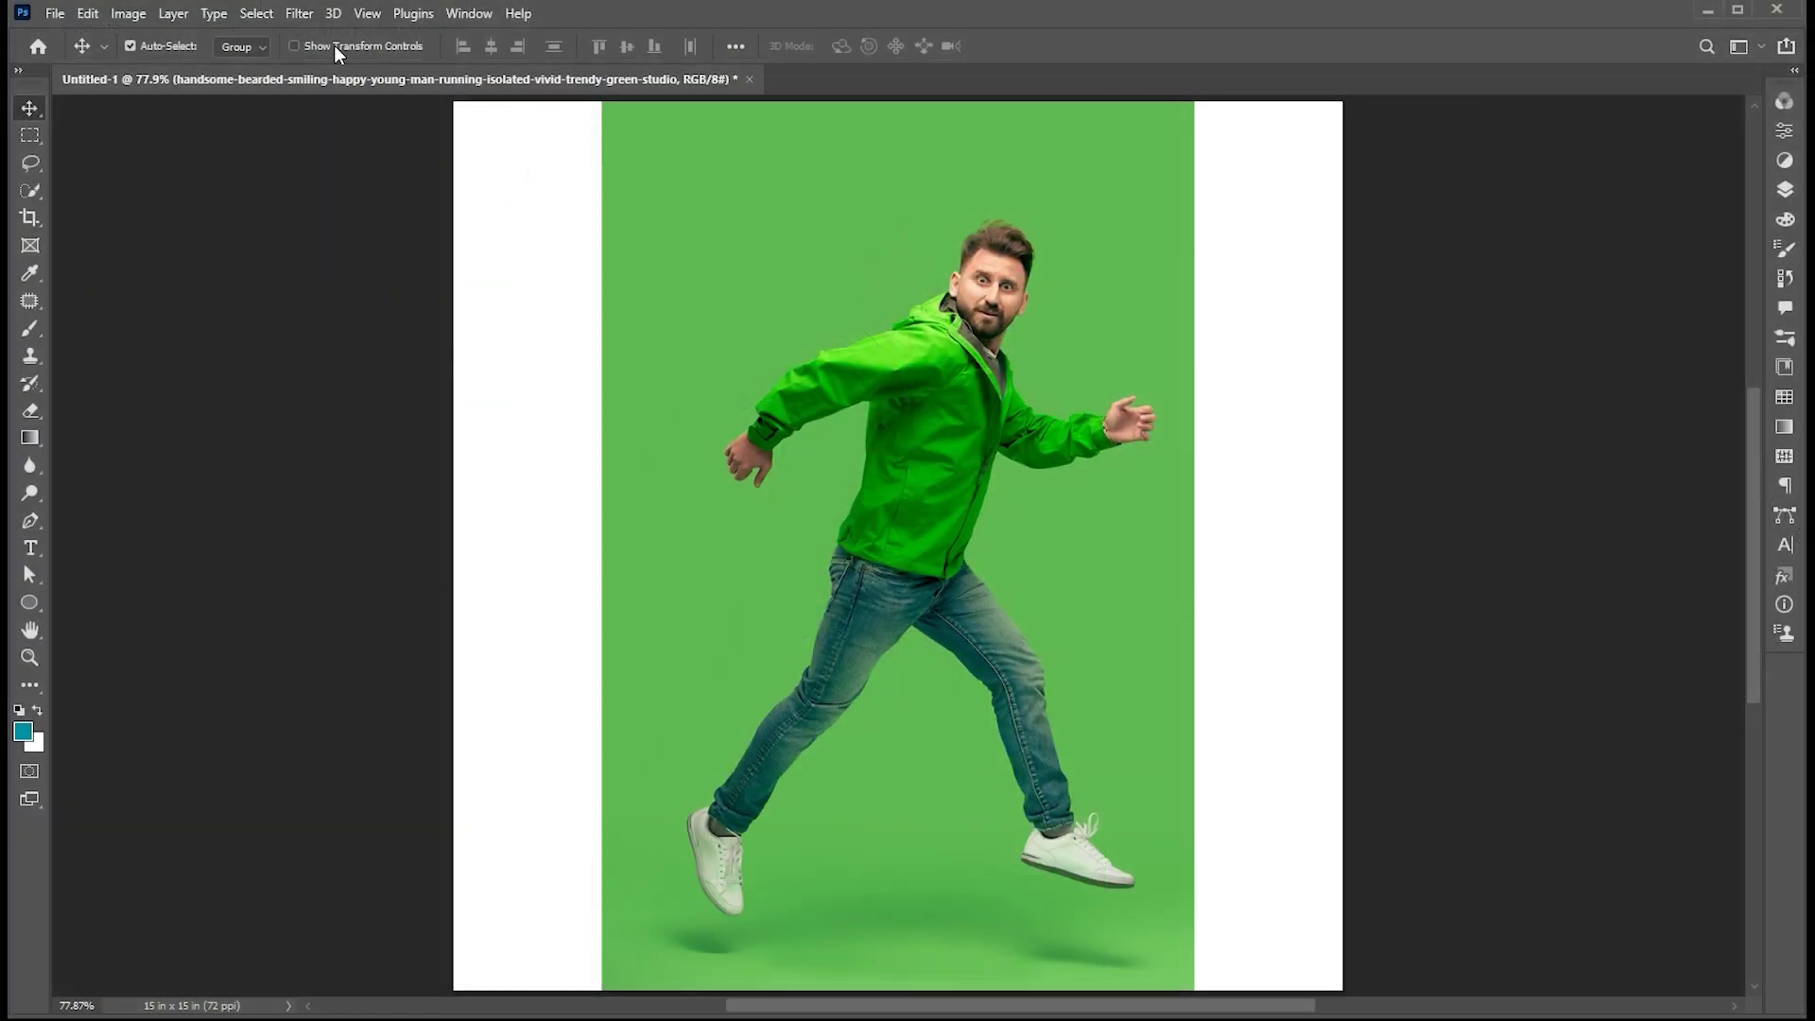
Select the running man with Select Subject and refine the selection around both hands with the Quick Selection tool.
{"action": "left_click", "coordinate": [265, 14]}
{"action": "left_click", "coordinate": [315, 260]}
{"action": "key", "text": "z"}
{"action": "left_click_drag", "start_coordinate": [1161, 429], "coordinate": [1390, 468]}
{"action": "right_click", "coordinate": [34, 190]}
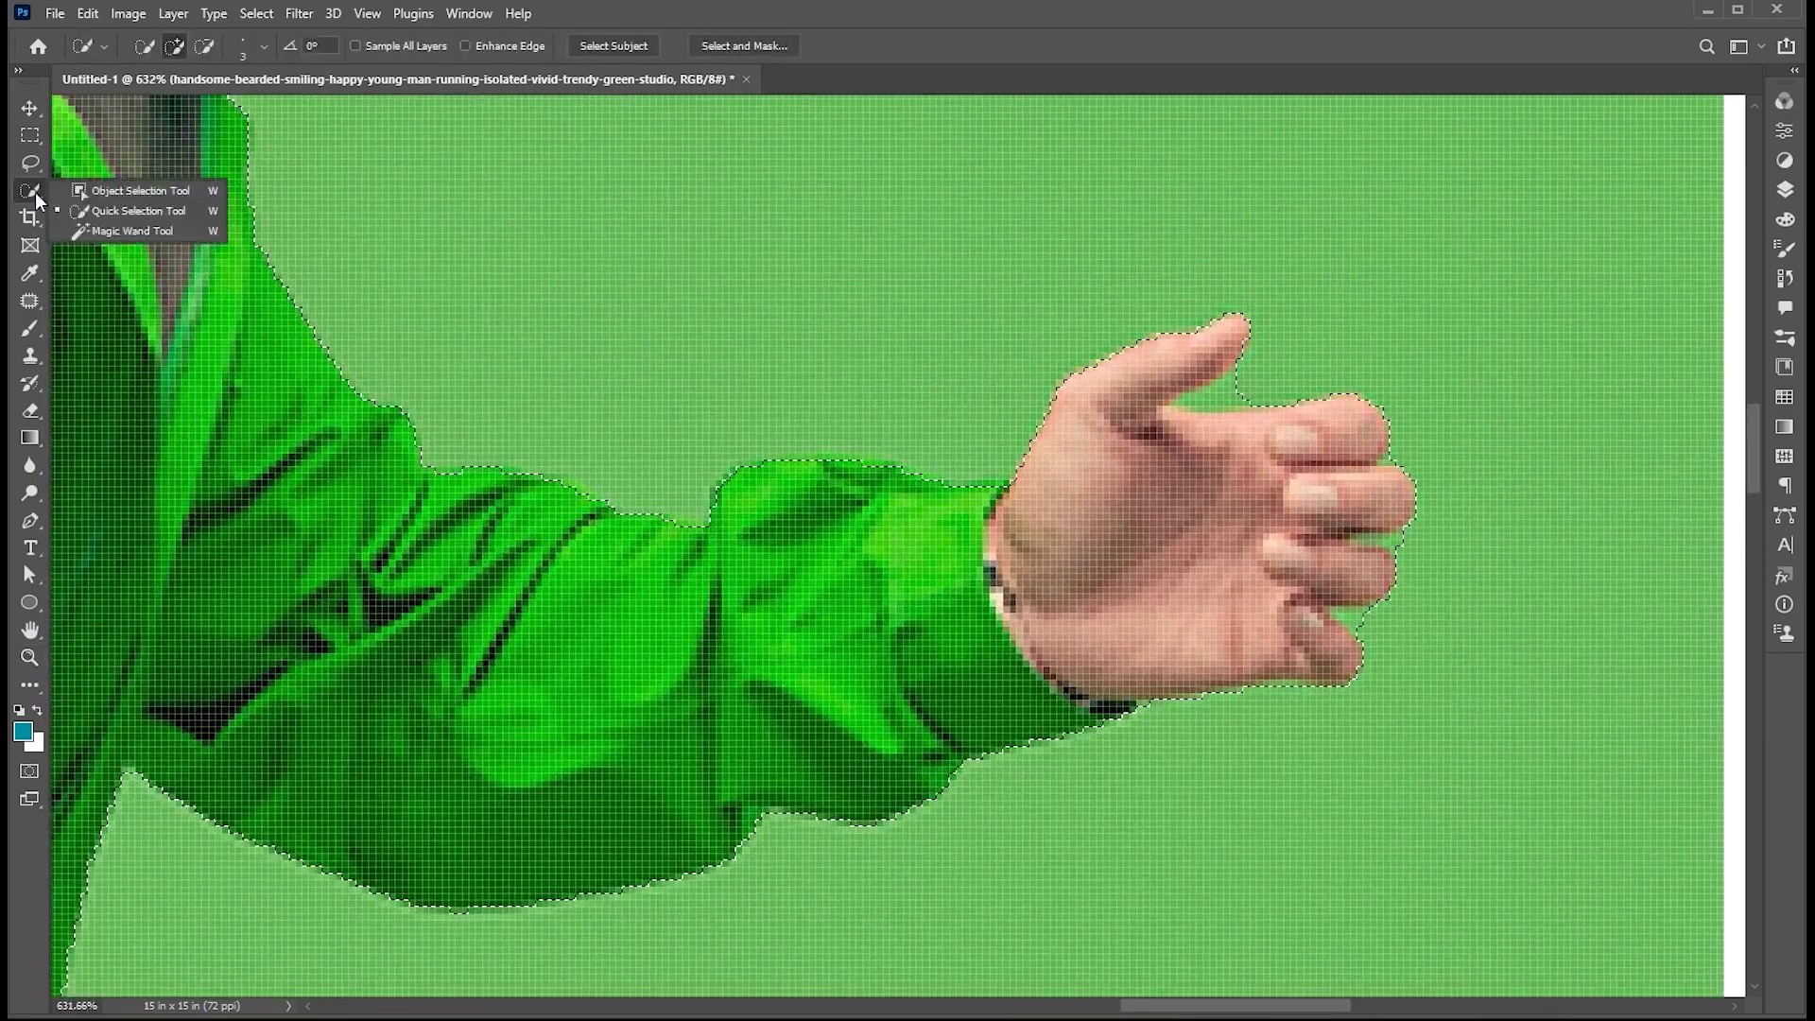
{"action": "left_click", "coordinate": [88, 210]}
{"action": "mouse_move", "coordinate": [1262, 395]}
{"action": "left_mouse_down"}
{"action": "mouse_move", "coordinate": [1211, 406]}
{"action": "mouse_move", "coordinate": [1267, 413]}
{"action": "left_mouse_up"}
{"action": "mouse_move", "coordinate": [556, 506]}
{"action": "left_mouse_down"}
{"action": "mouse_move", "coordinate": [1200, 506]}
{"action": "mouse_move", "coordinate": [760, 448]}
{"action": "left_mouse_up"}
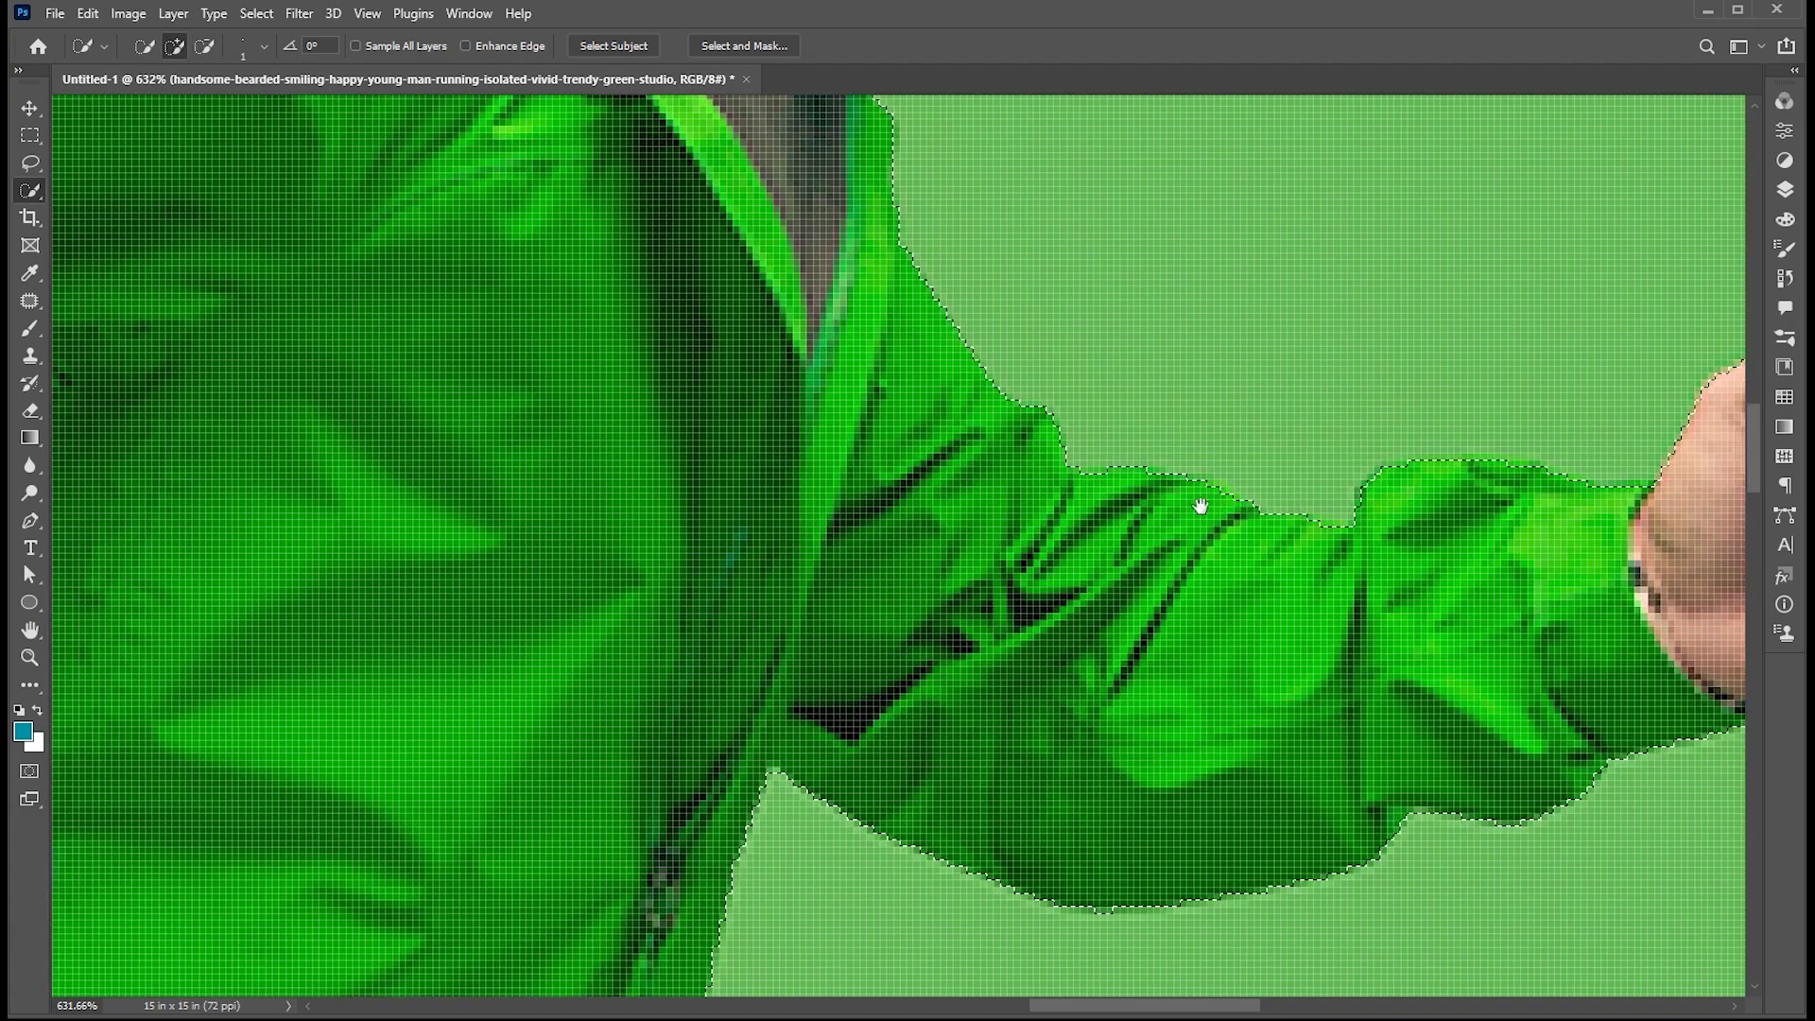
{"action": "left_click_drag", "start_coordinate": [1628, 595], "coordinate": [1554, 558]}
{"action": "left_click_drag", "start_coordinate": [1620, 505], "coordinate": [1597, 484]}
{"action": "left_click_drag", "start_coordinate": [638, 657], "coordinate": [1512, 727]}
{"action": "left_click_drag", "start_coordinate": [558, 482], "coordinate": [476, 218]}
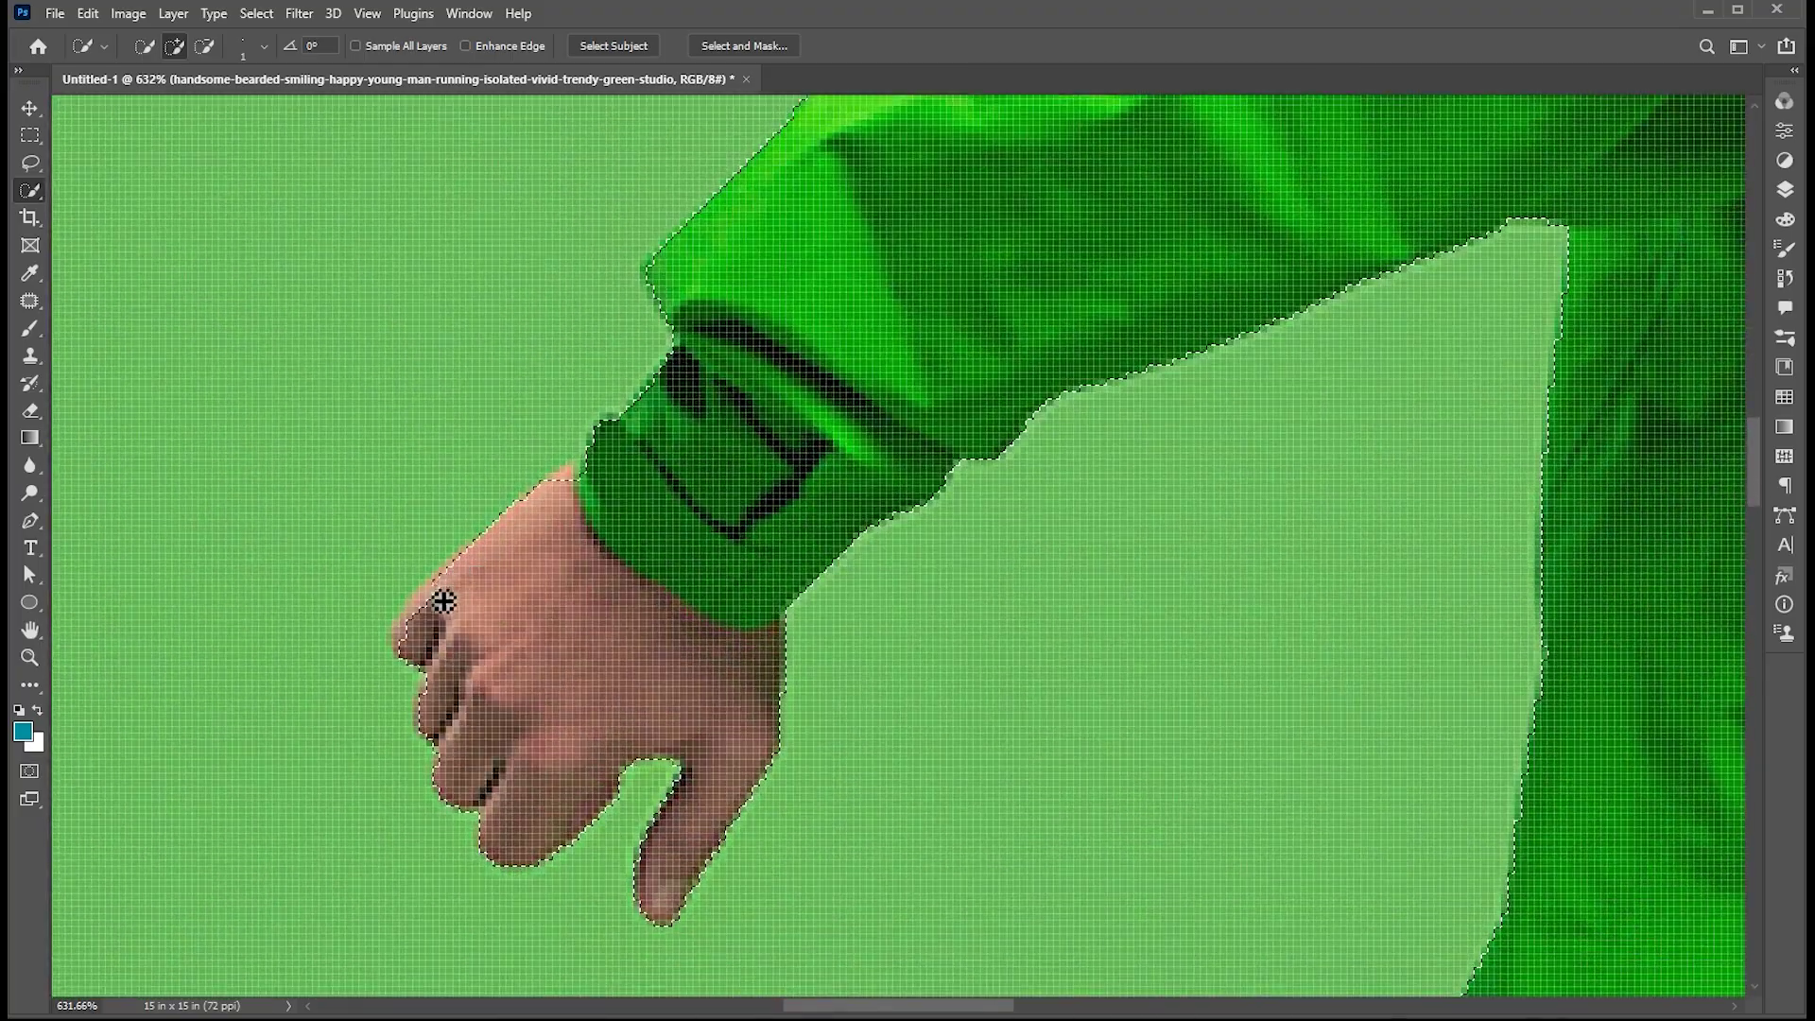
{"action": "key", "text": "ctrl+0"}
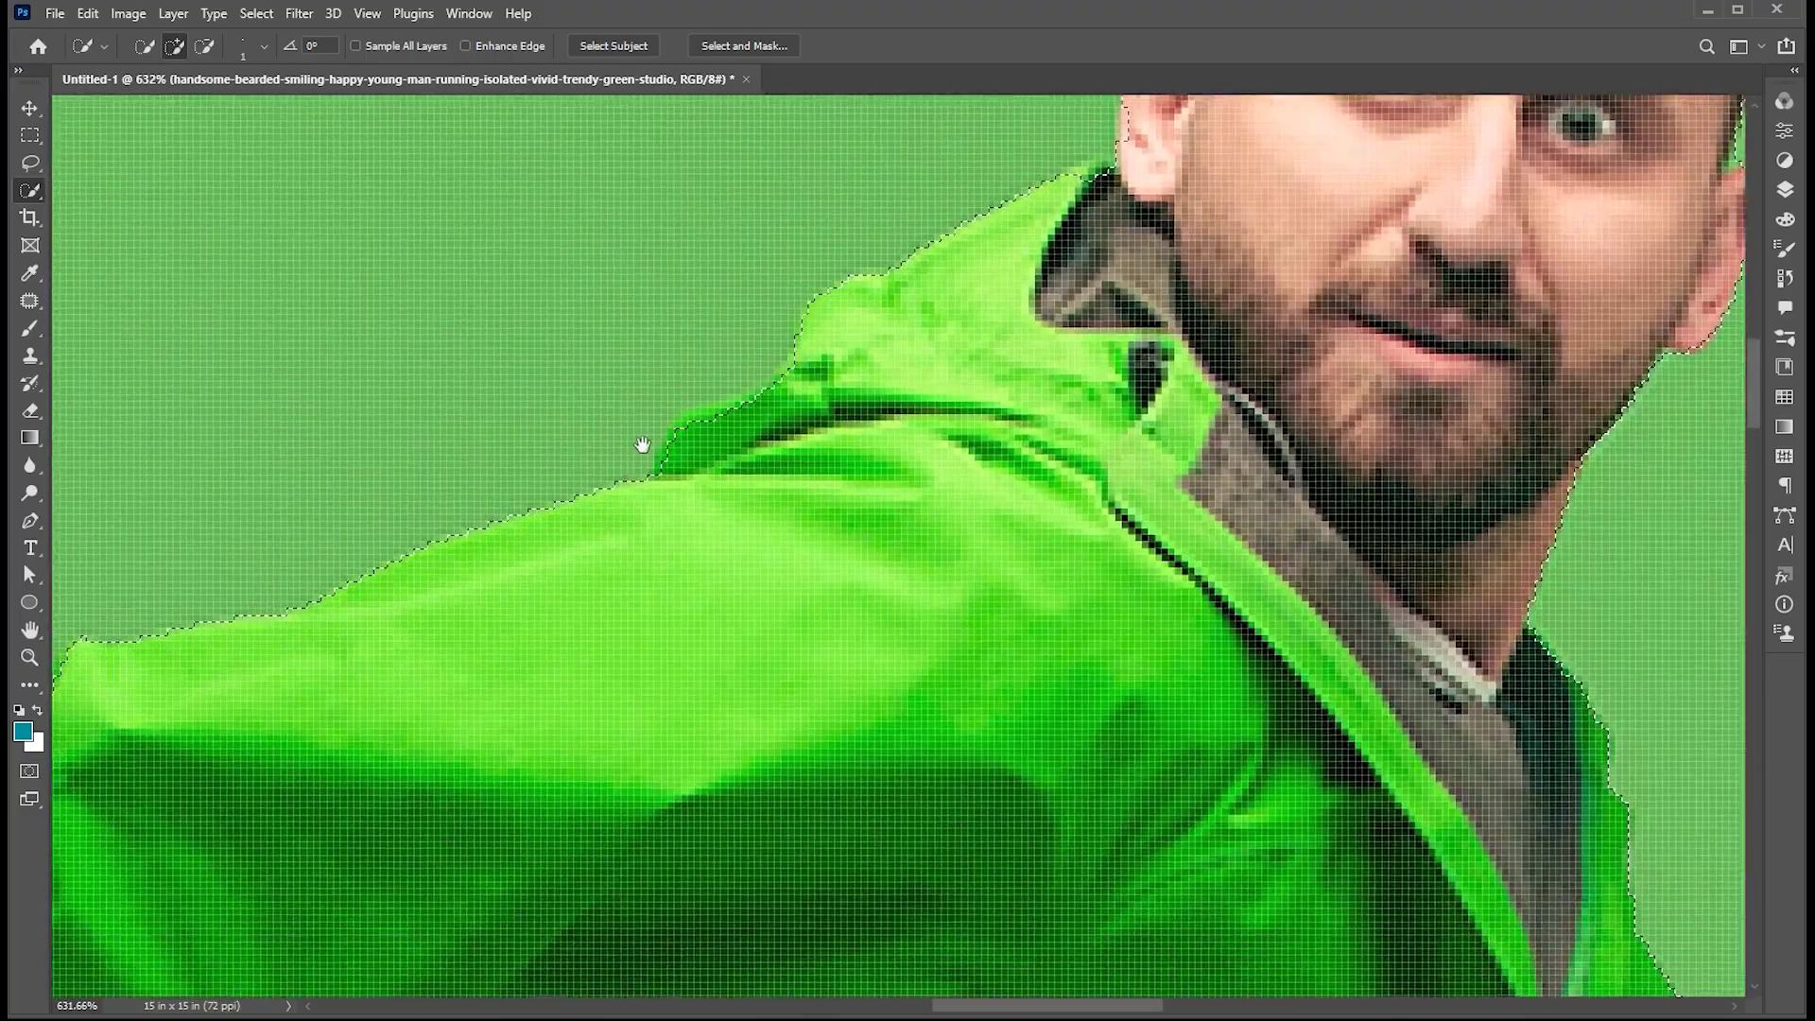
Copy the selected man from the photo to a new layer using Layer Via Copy.
{"action": "left_click", "coordinate": [1785, 189]}
{"action": "left_click", "coordinate": [173, 13]}
{"action": "mouse_move", "coordinate": [189, 36]}
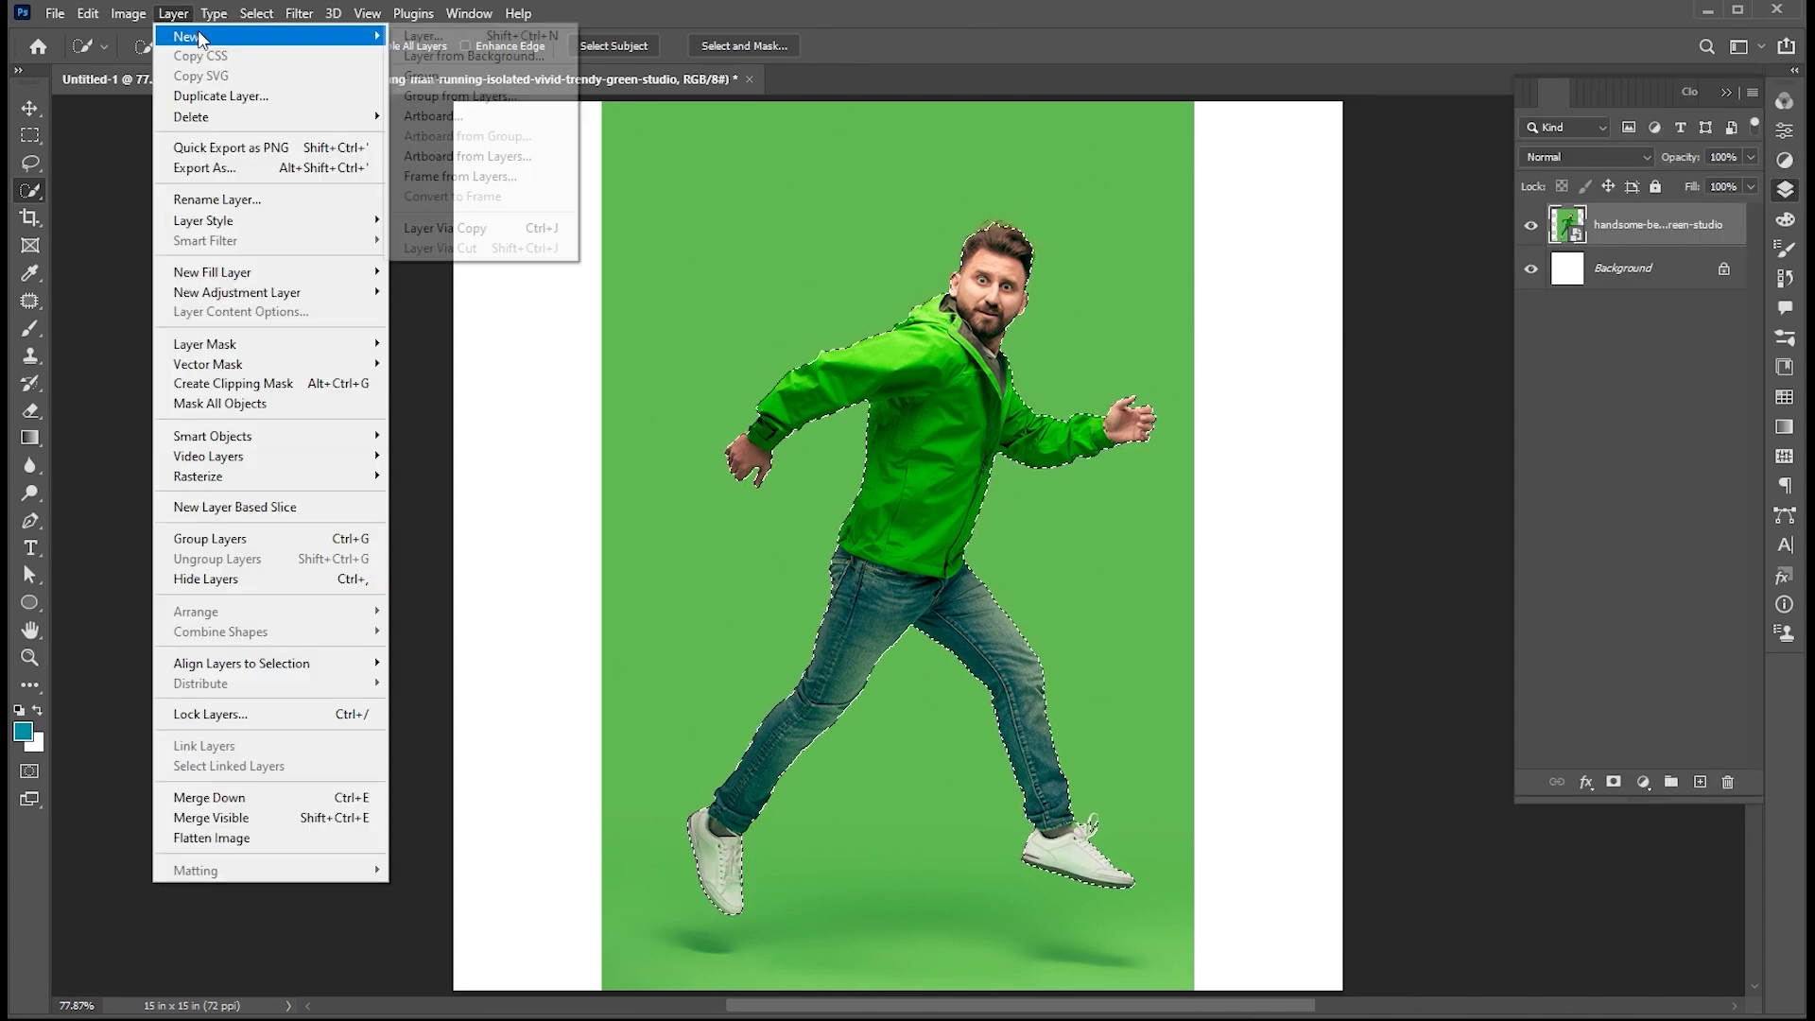
{"action": "left_click", "coordinate": [543, 230]}
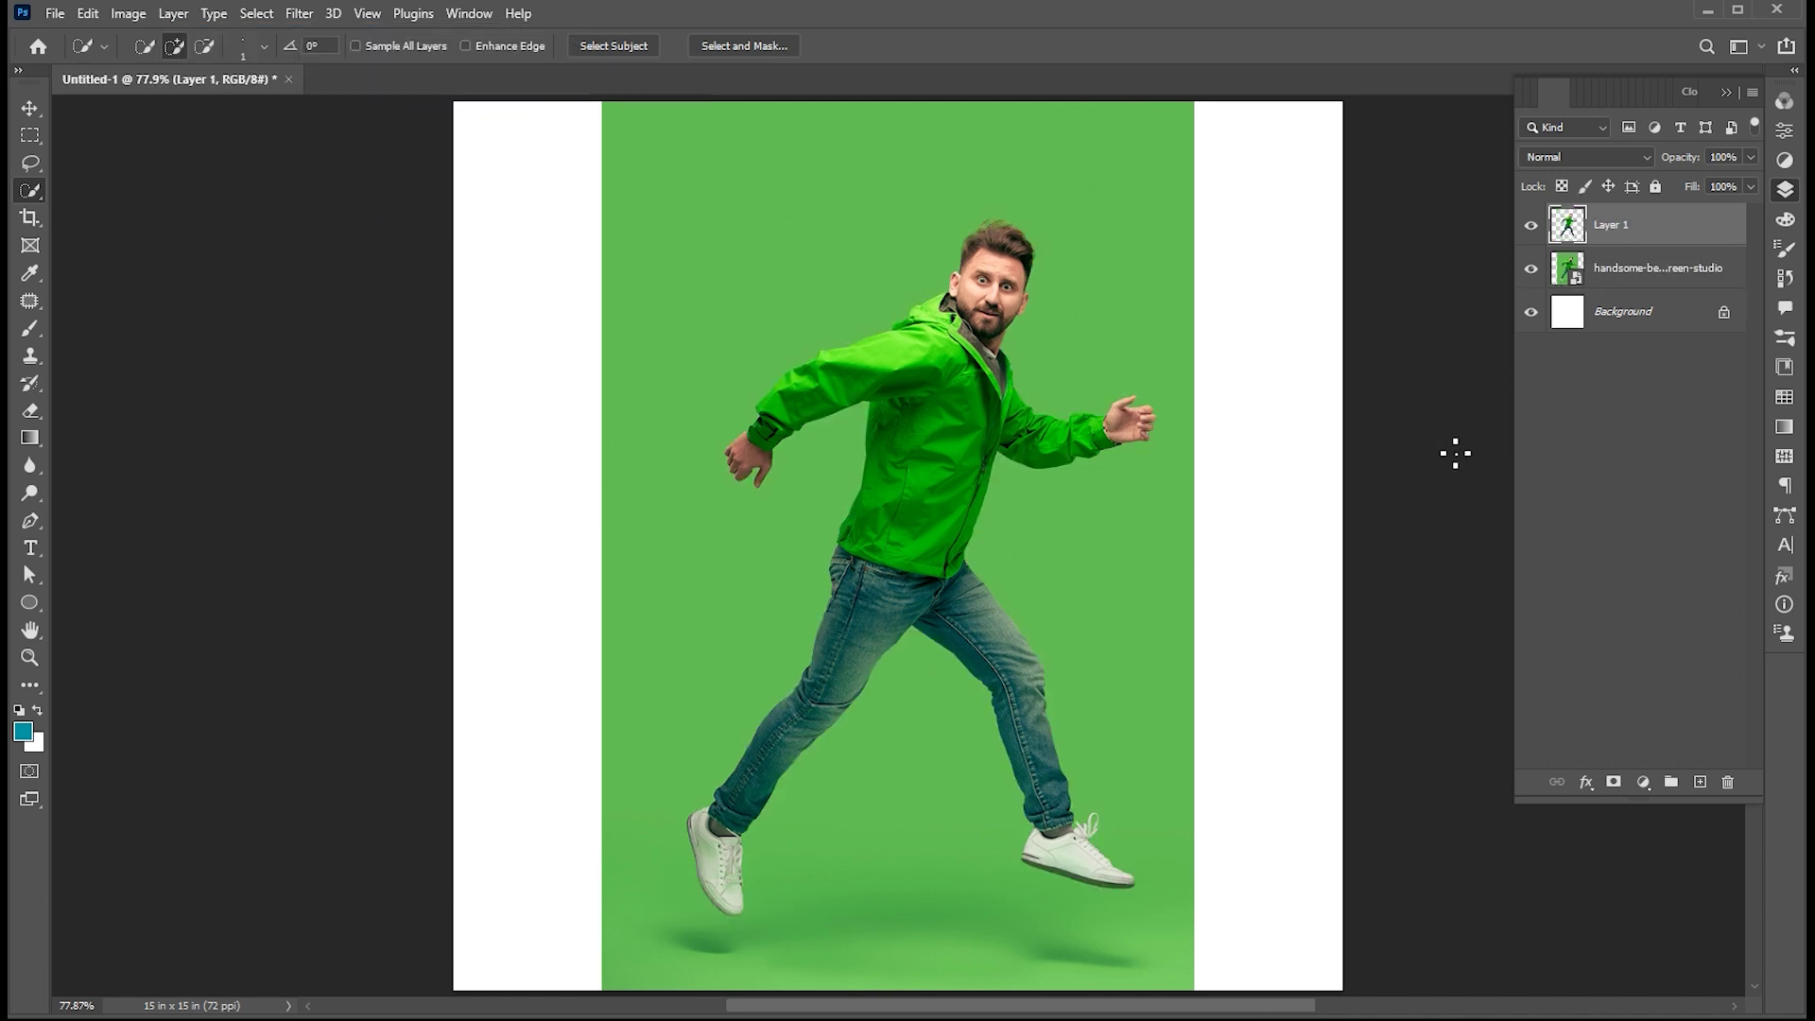
Load the pixels of Layer 1 as a selection and expand it by 20 pixels.
{"action": "right_click", "coordinate": [1567, 229]}
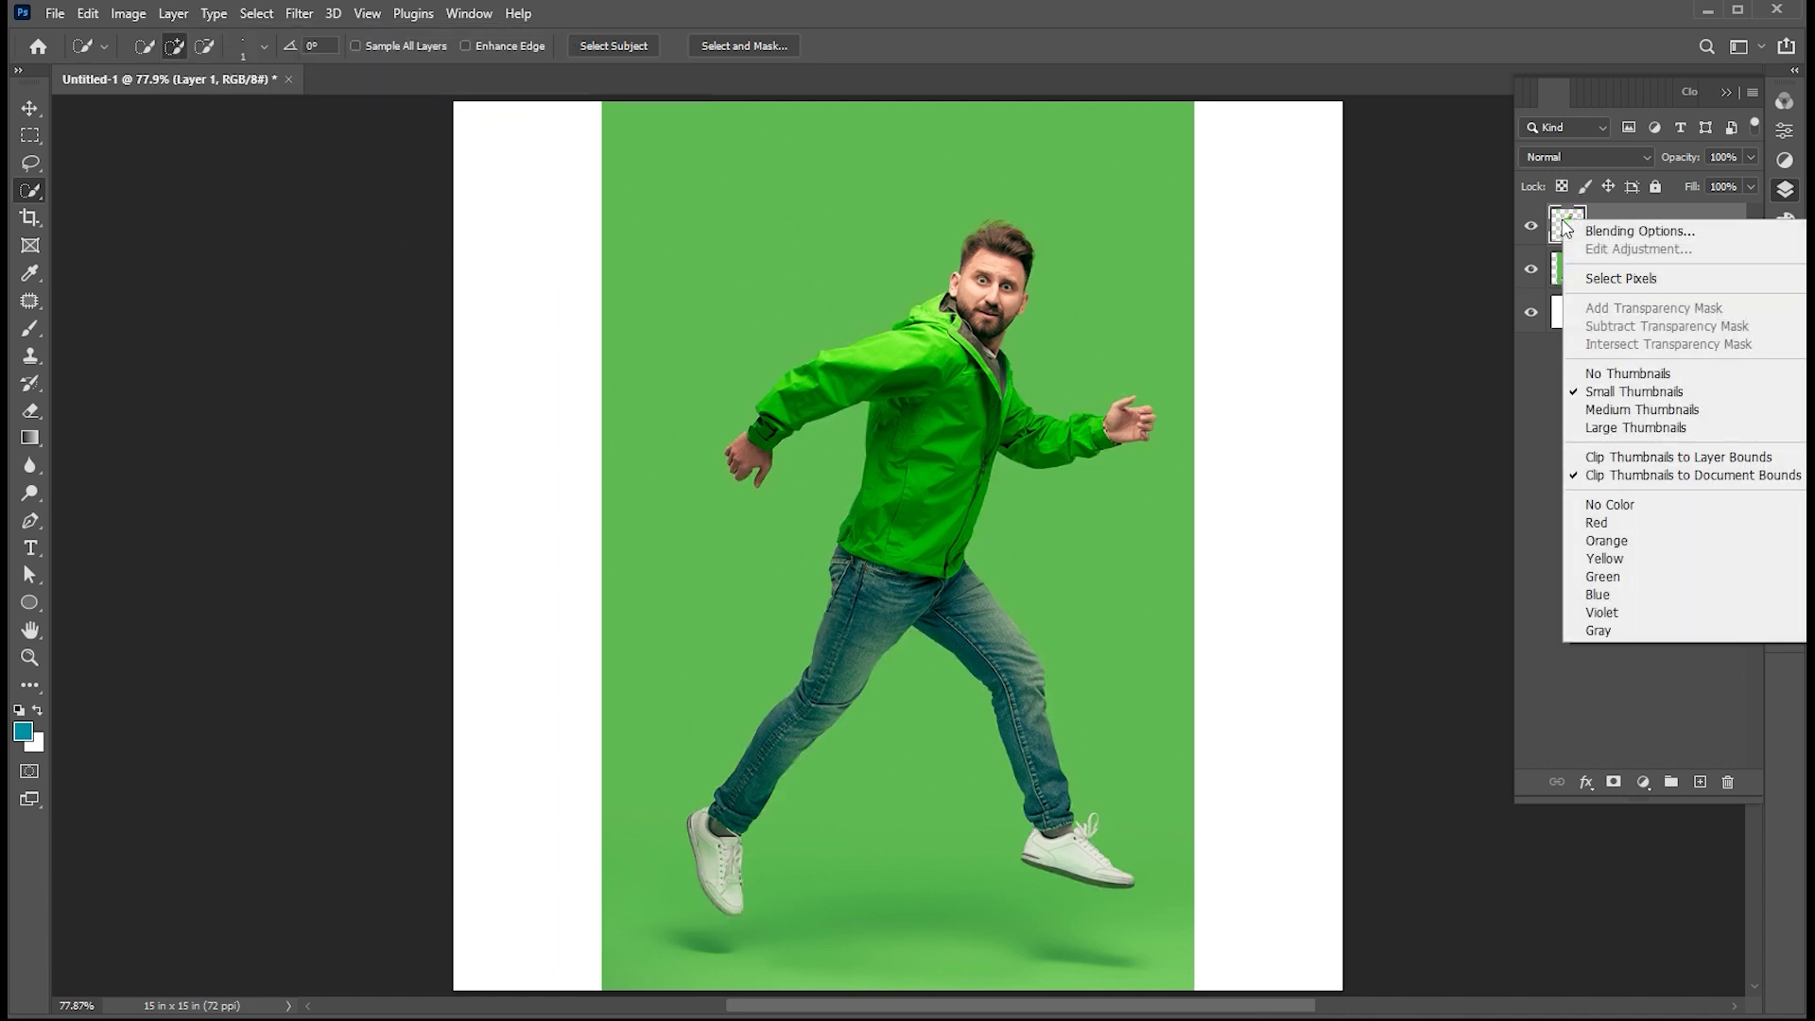
{"action": "left_click", "coordinate": [1616, 280]}
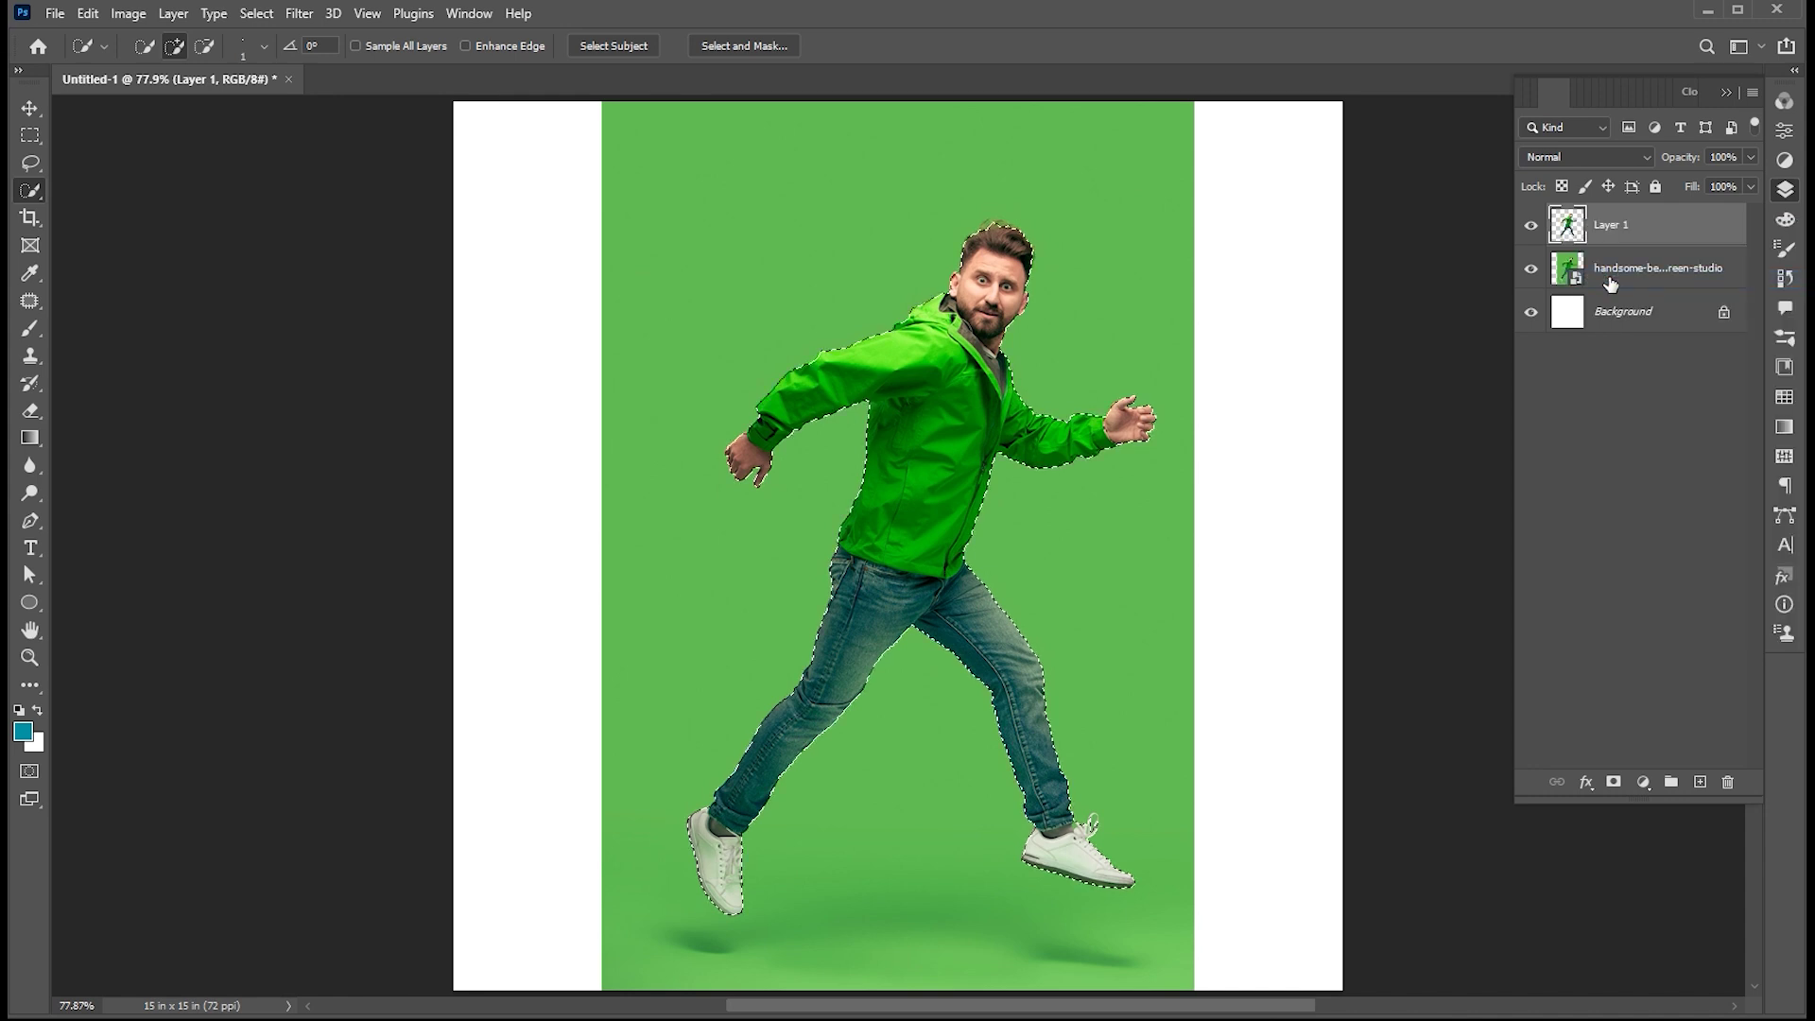
{"action": "left_click", "coordinate": [256, 17]}
{"action": "mouse_move", "coordinate": [304, 333]}
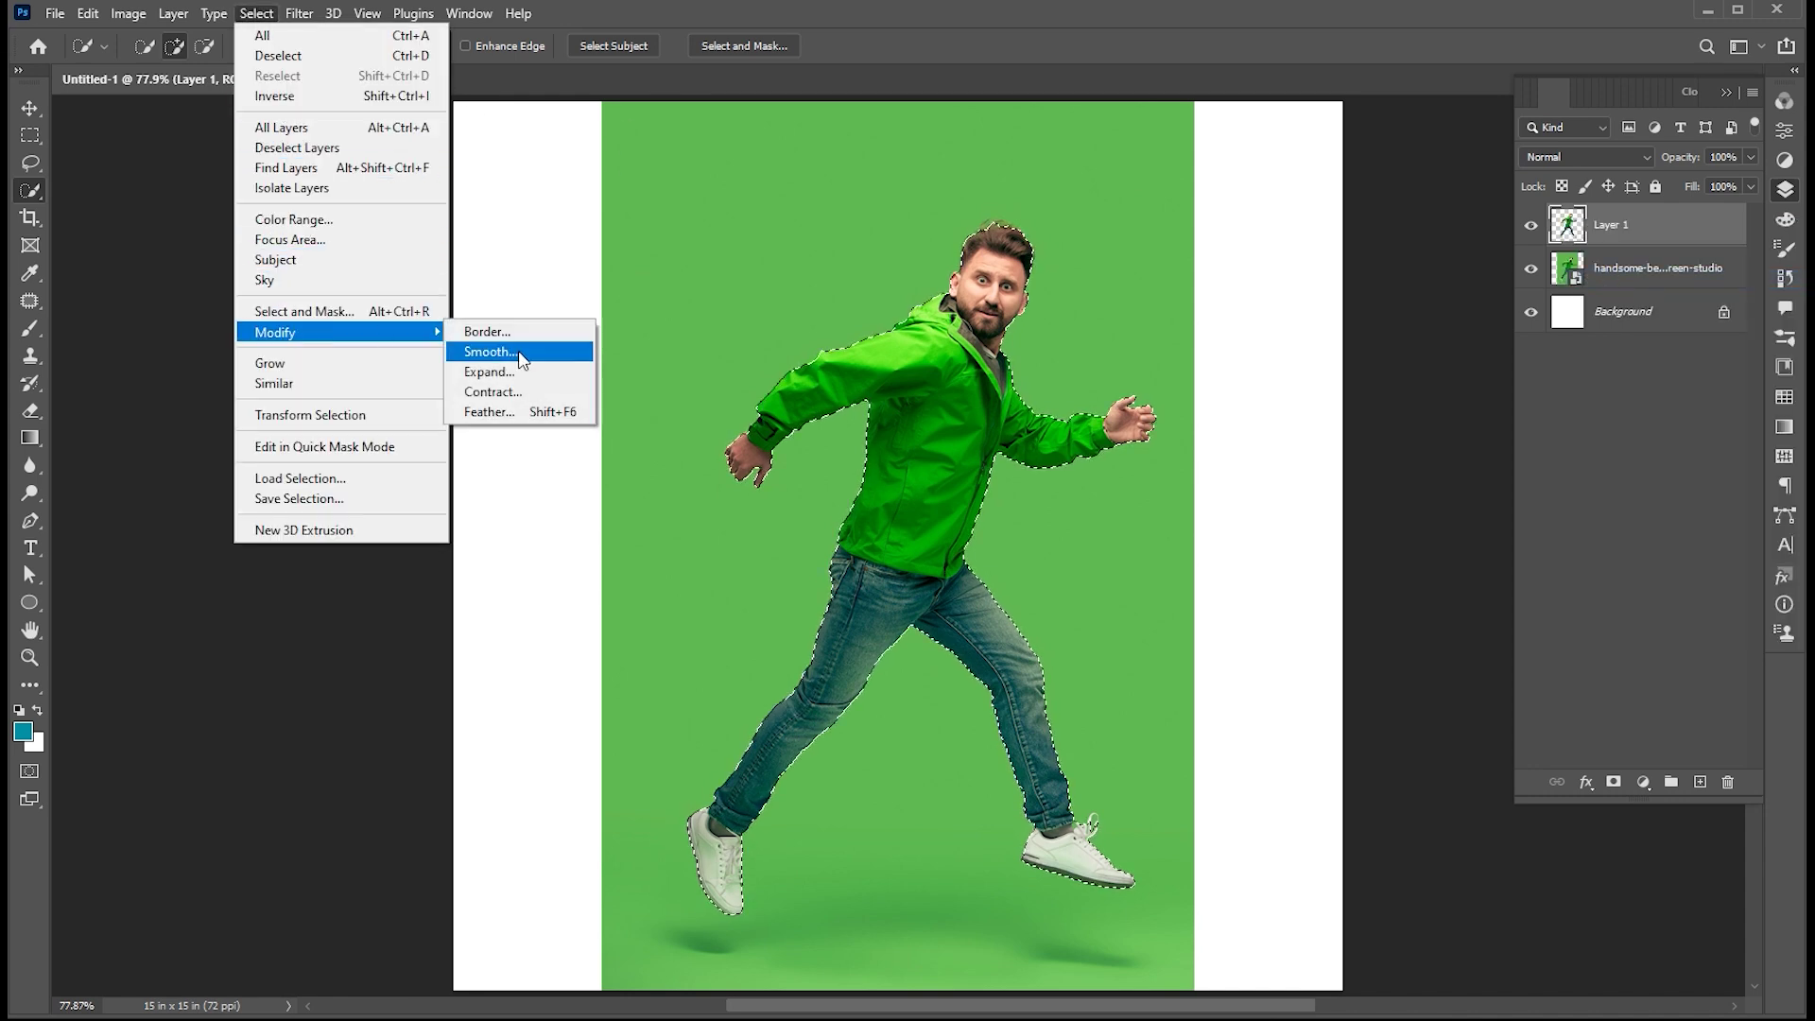
{"action": "left_click", "coordinate": [510, 372]}
{"action": "type", "text": "20"}
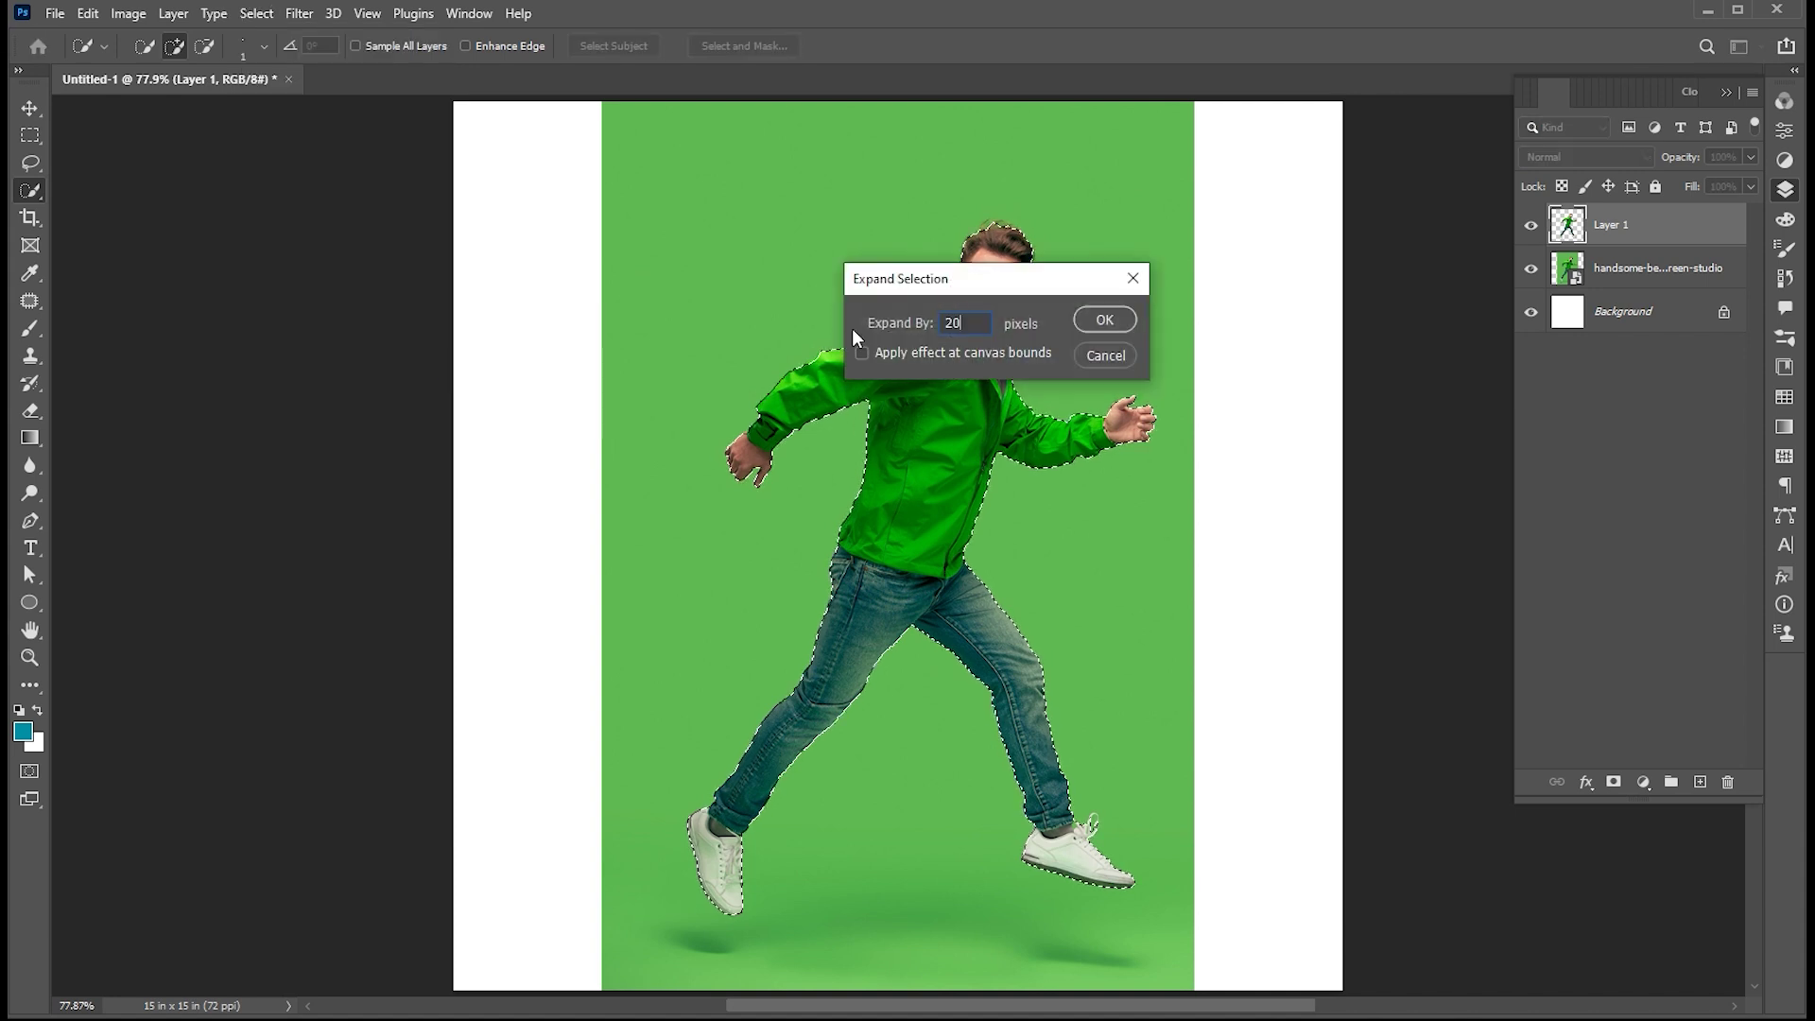
{"action": "key", "text": "Return"}
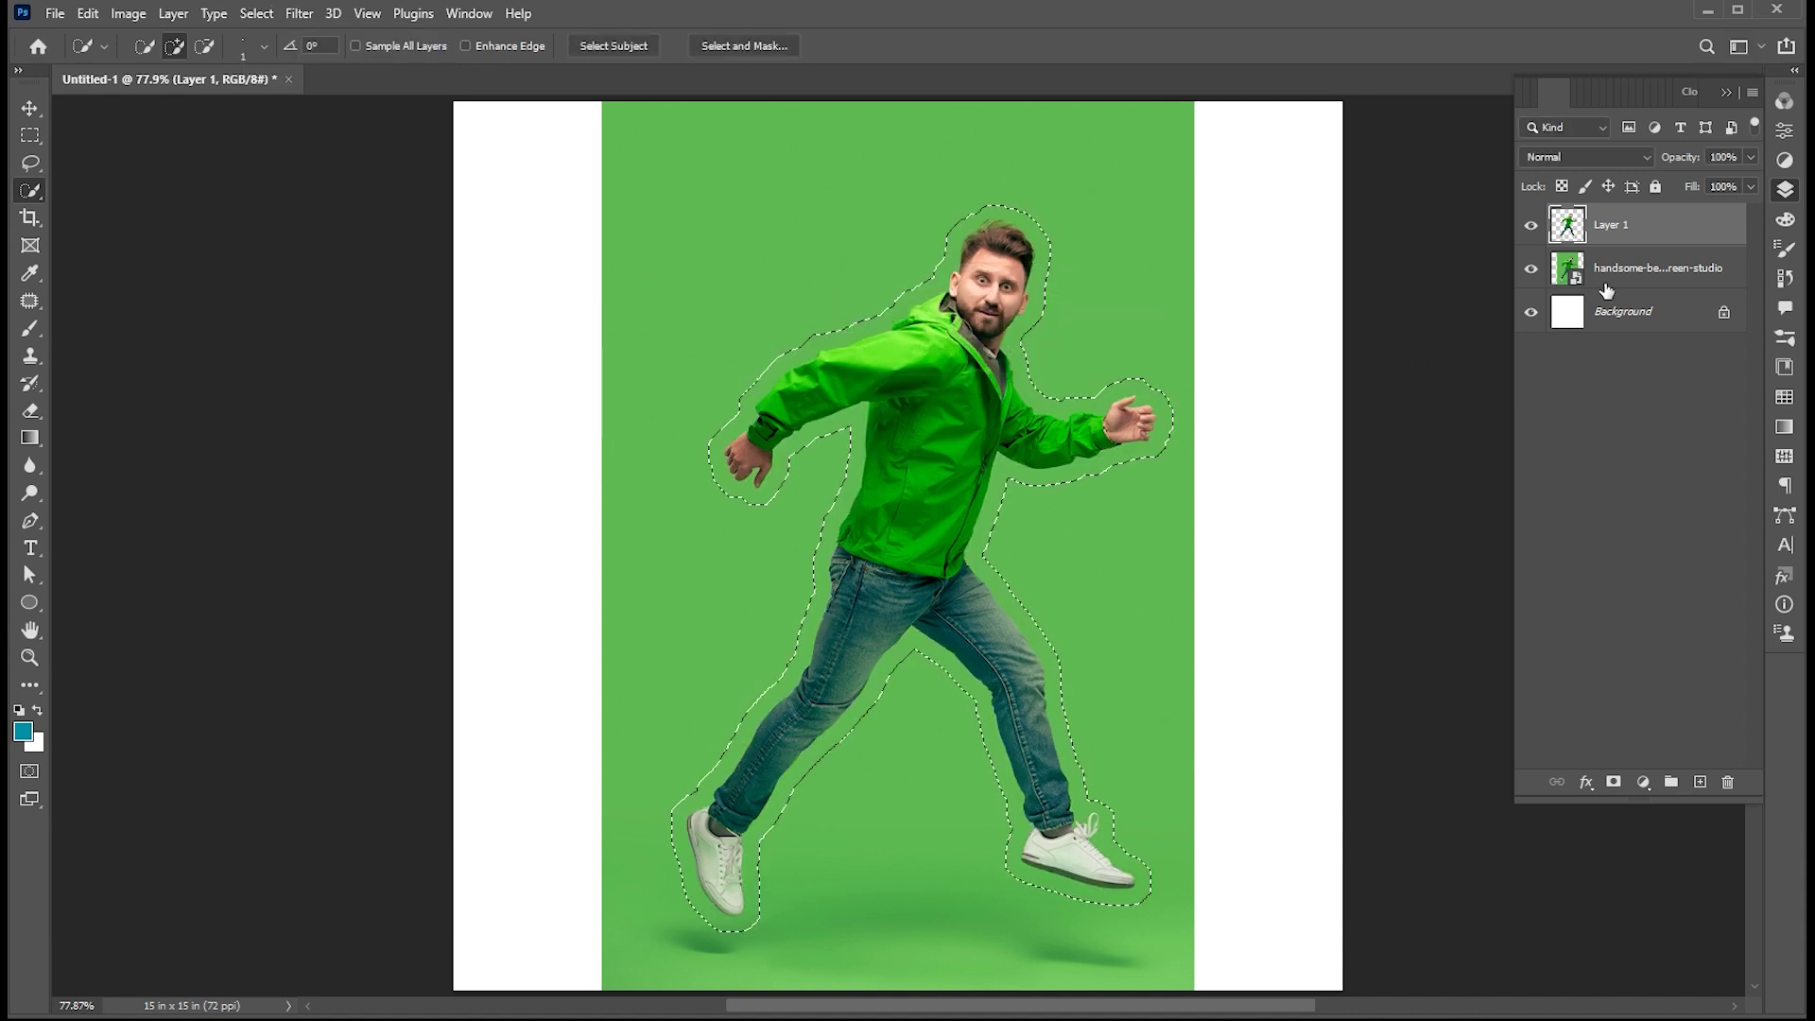
Rasterize the original photo layer, fill the expanded selection with Content-Aware content, and deselect.
{"action": "left_click", "coordinate": [1664, 272]}
{"action": "right_click", "coordinate": [1607, 260]}
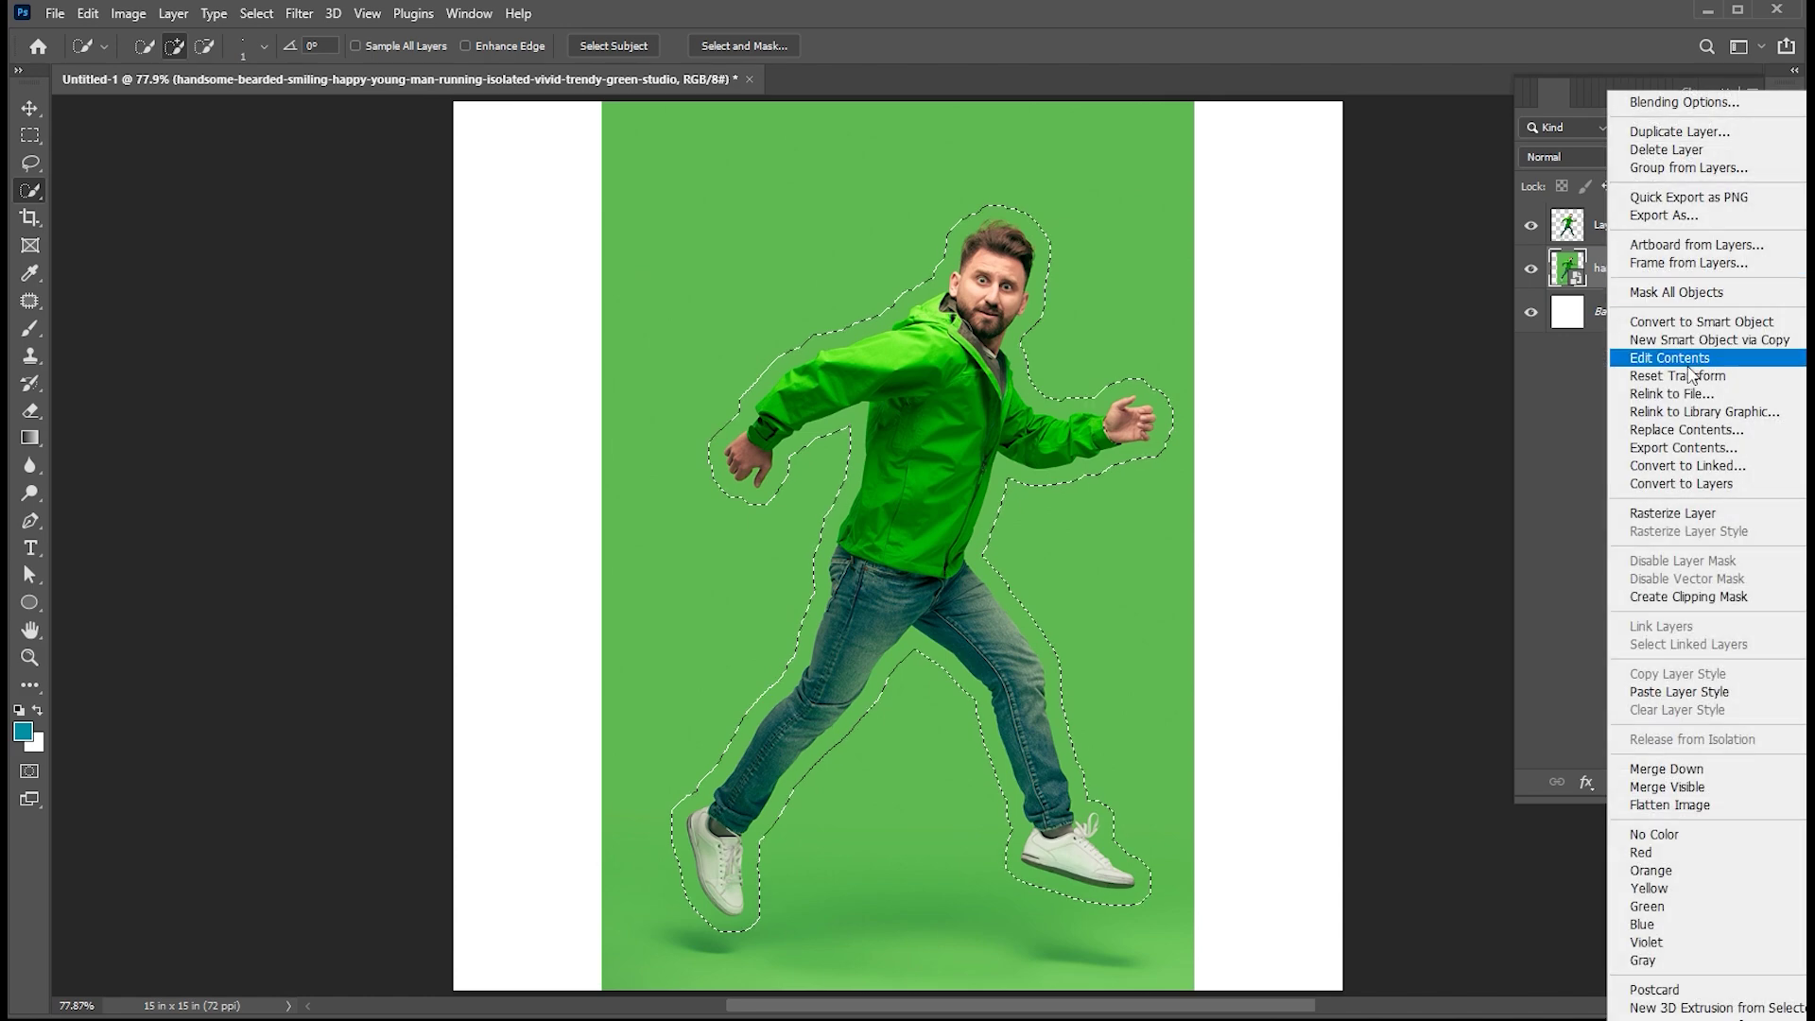
{"action": "left_click", "coordinate": [1659, 519]}
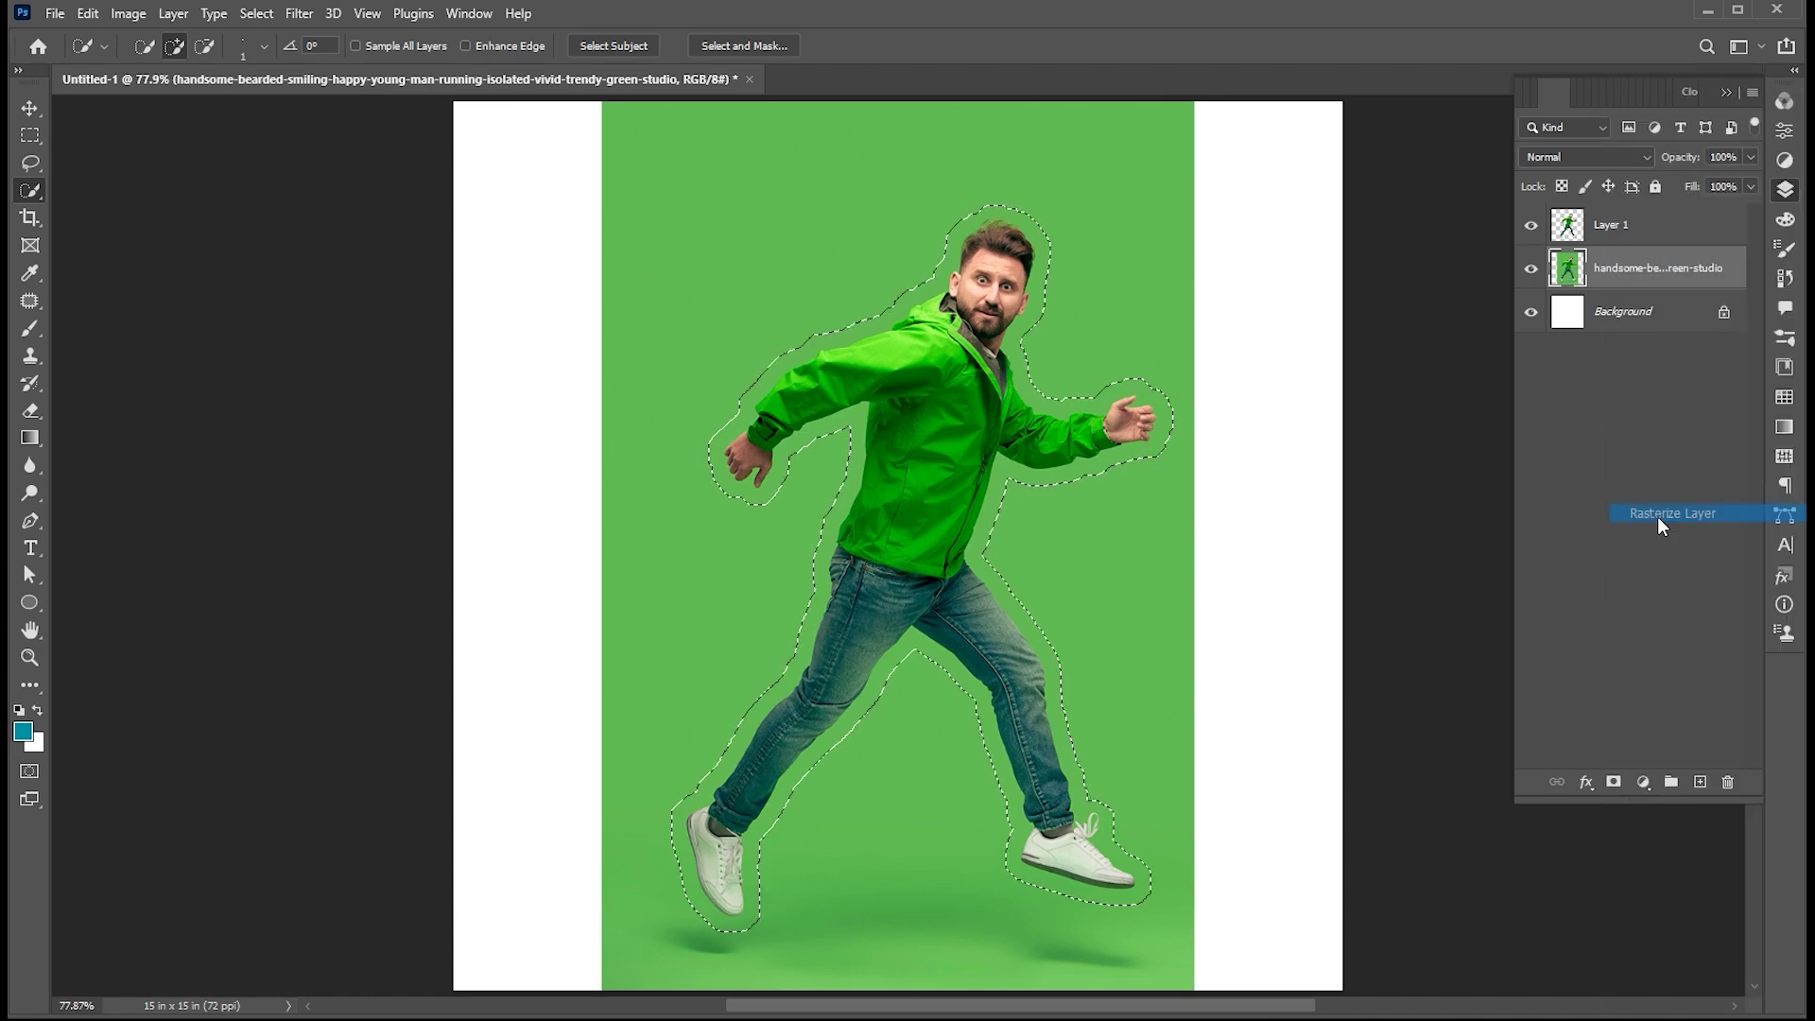
{"action": "left_click", "coordinate": [88, 13]}
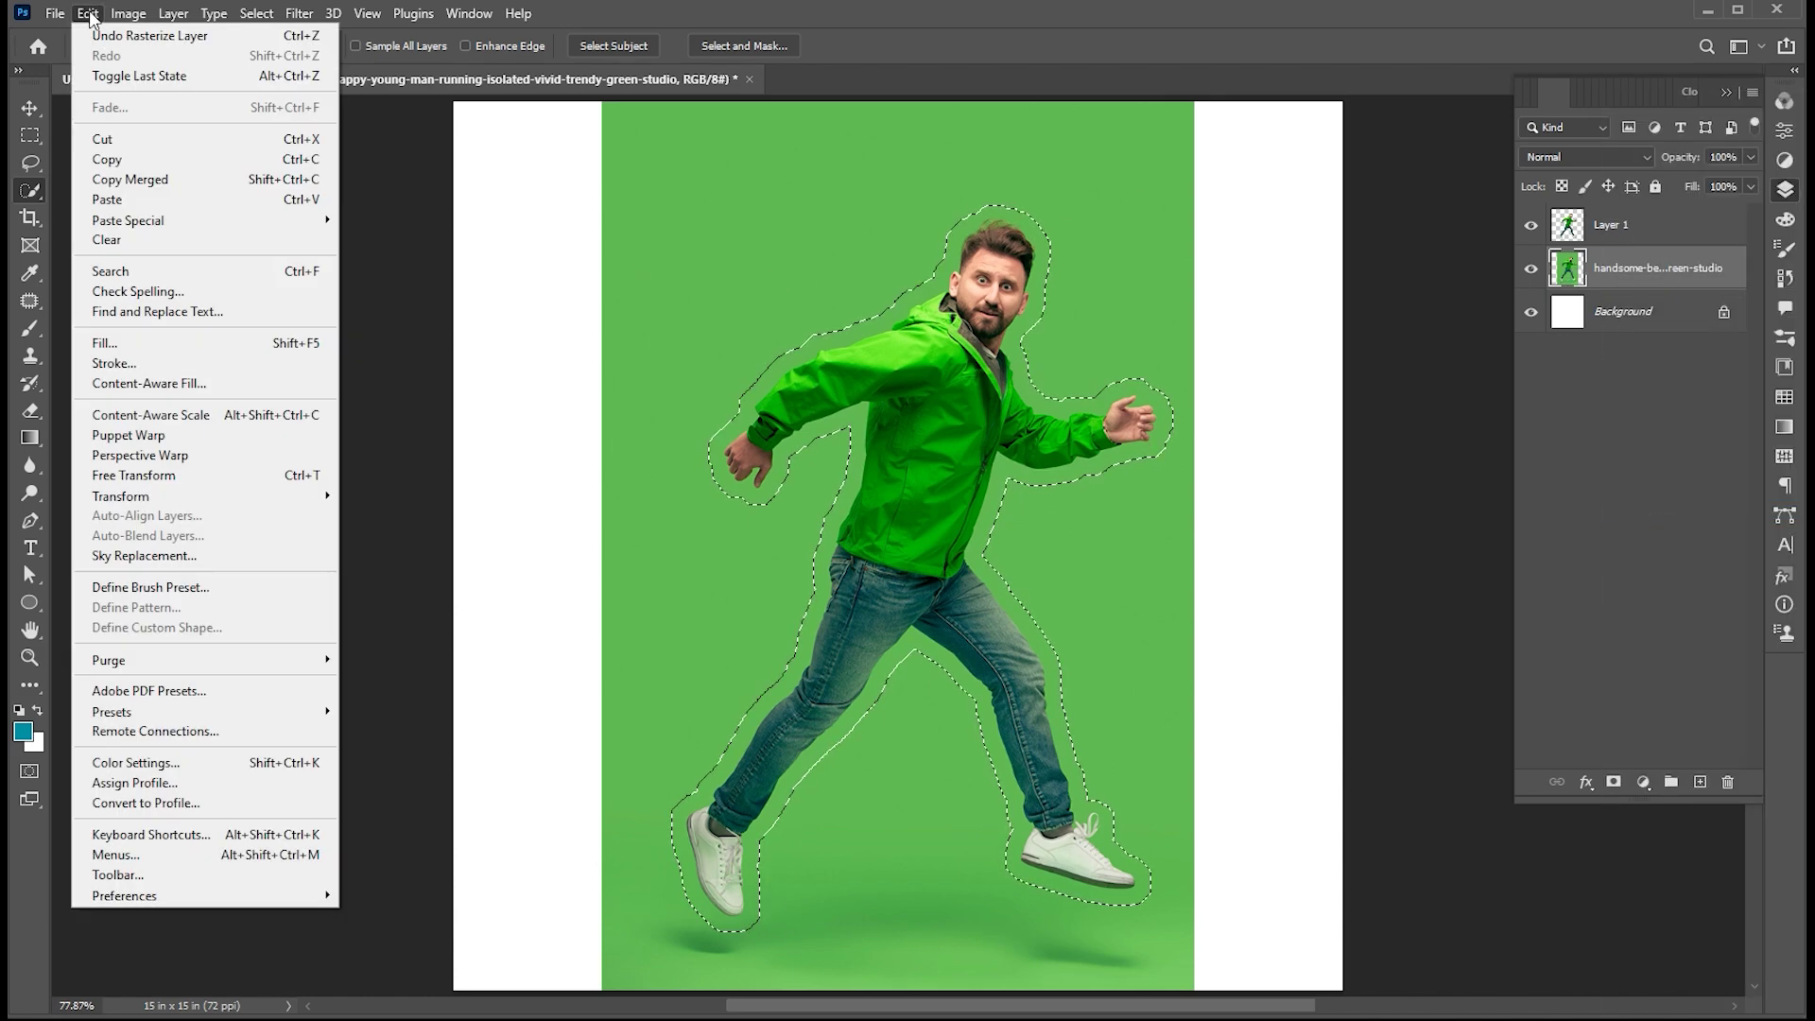
{"action": "left_click", "coordinate": [115, 344]}
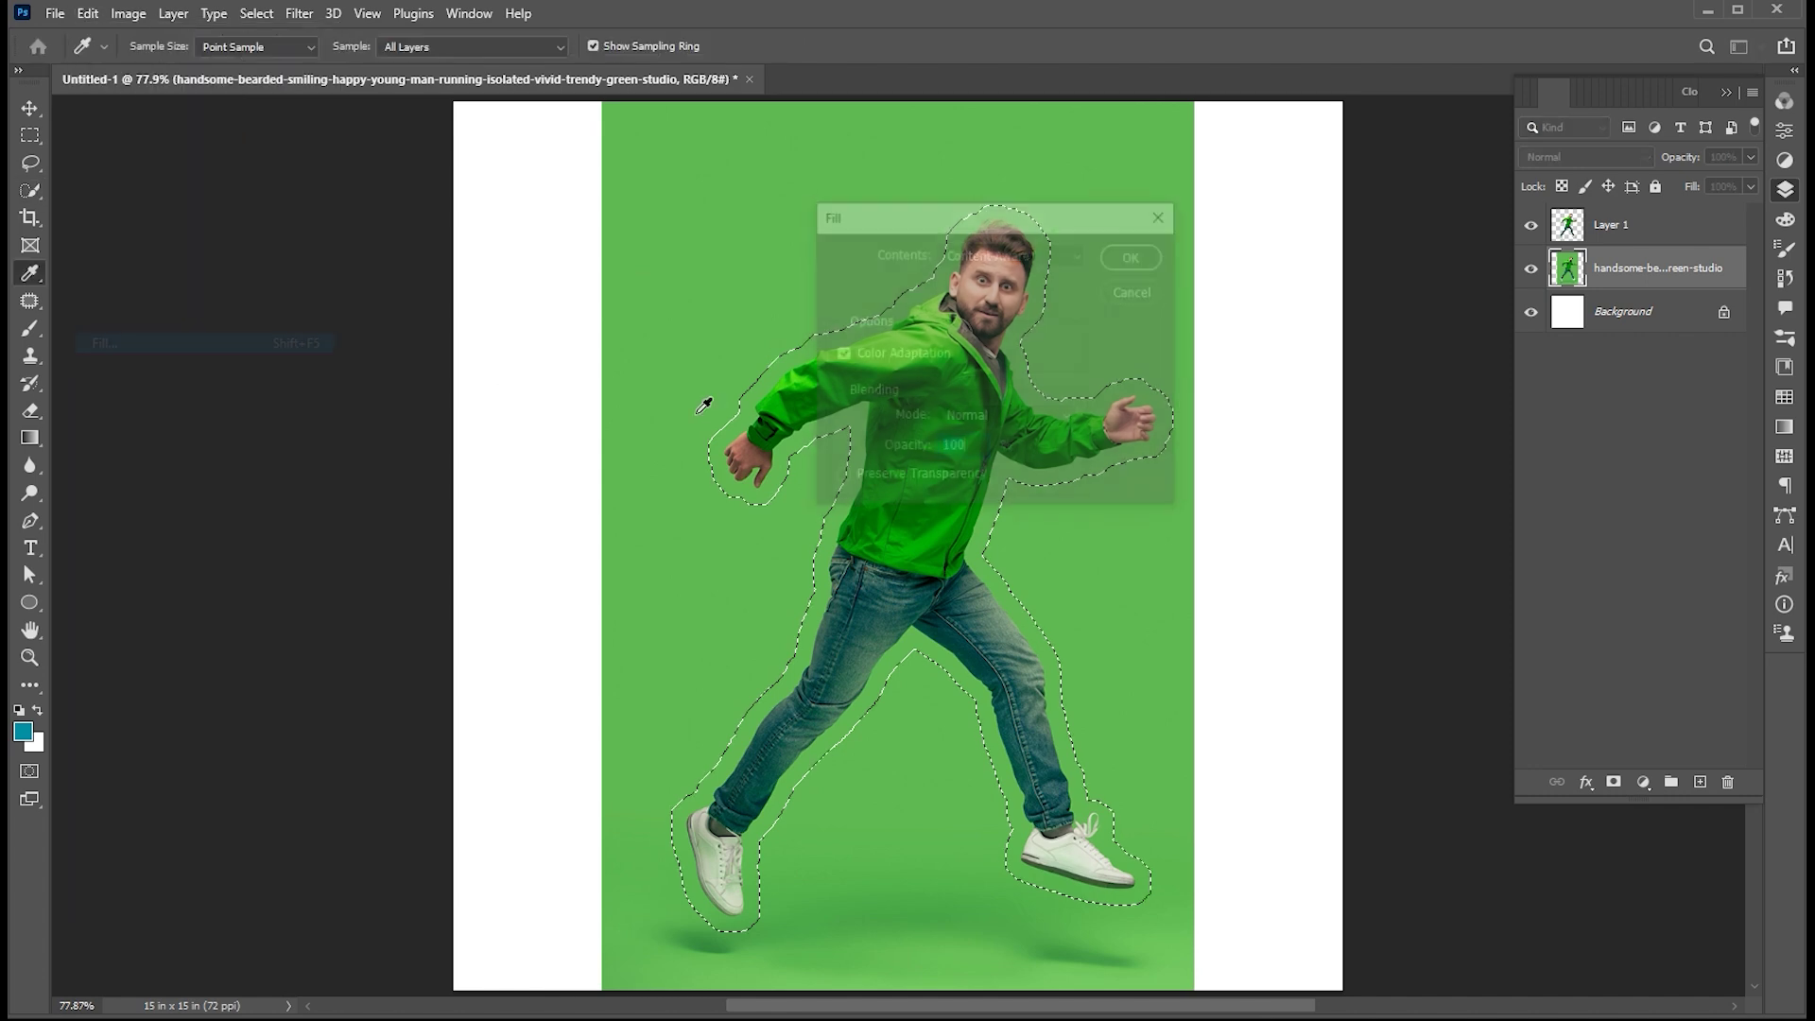
{"action": "left_click", "coordinate": [1134, 254]}
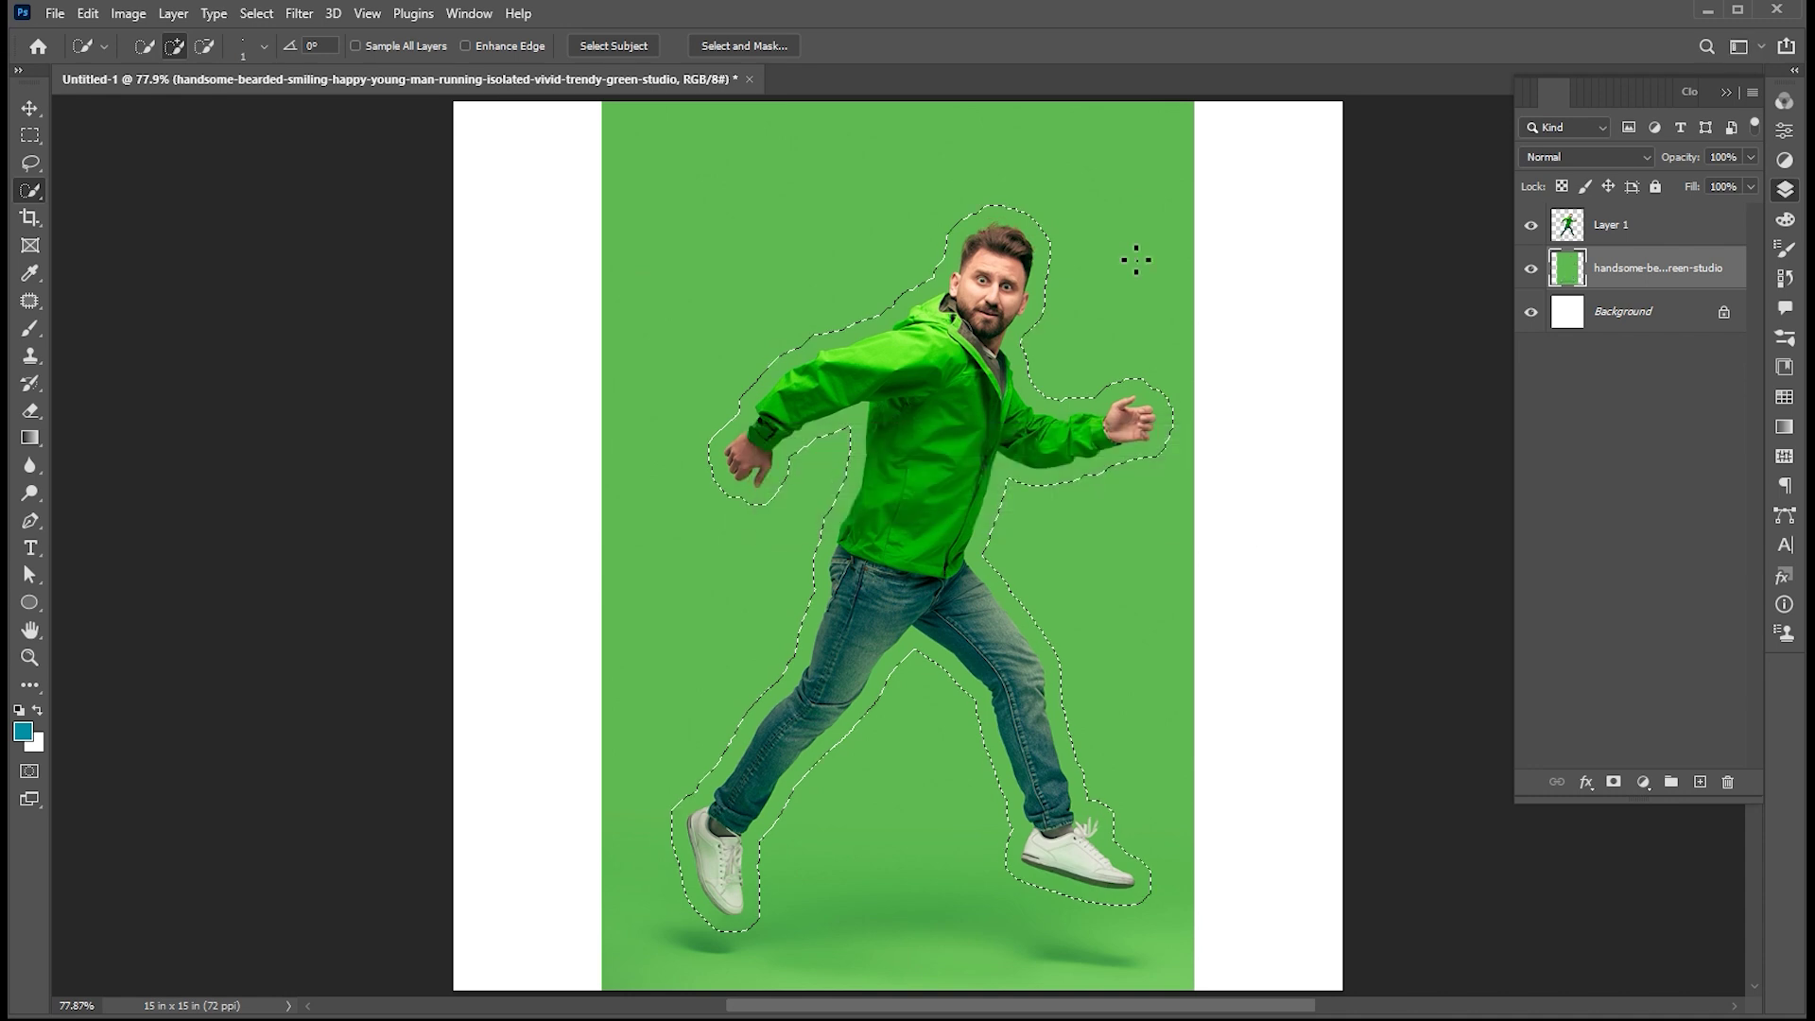
{"action": "key", "text": "ctrl+d"}
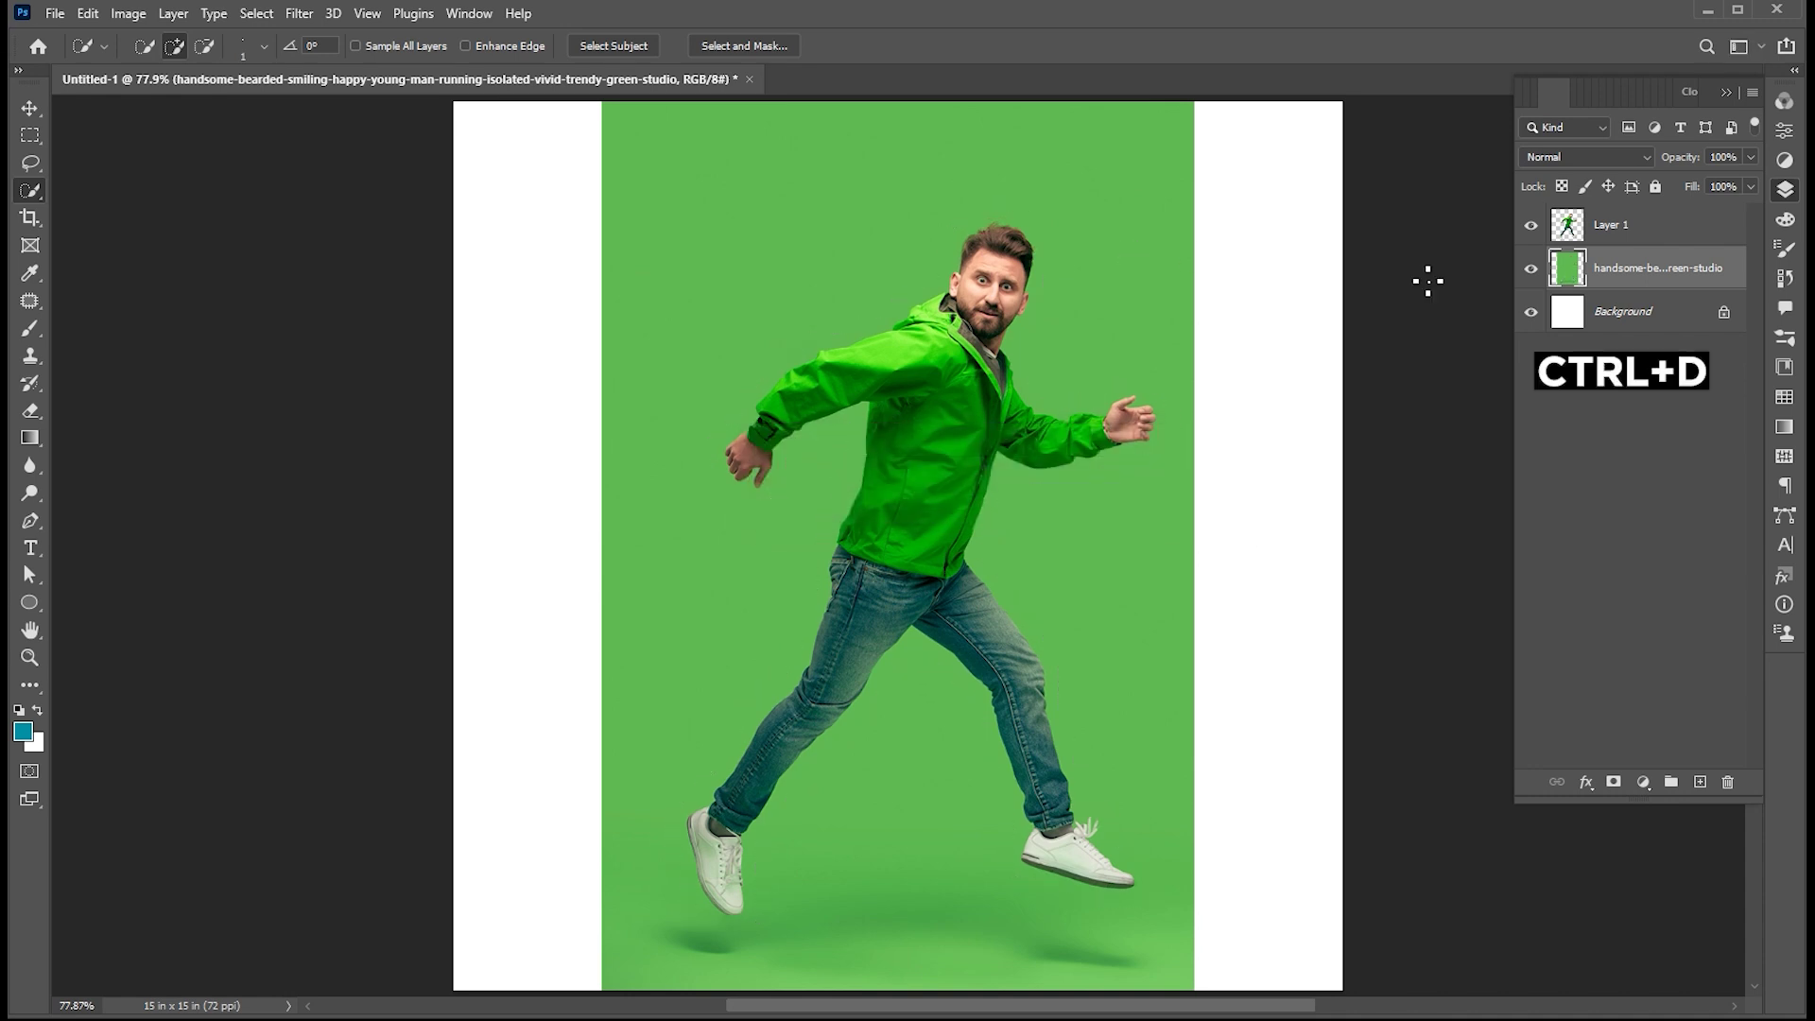
Hide Layer 1 and stretch the green background layer sideways to cover the full canvas width.
{"action": "key", "text": "v"}
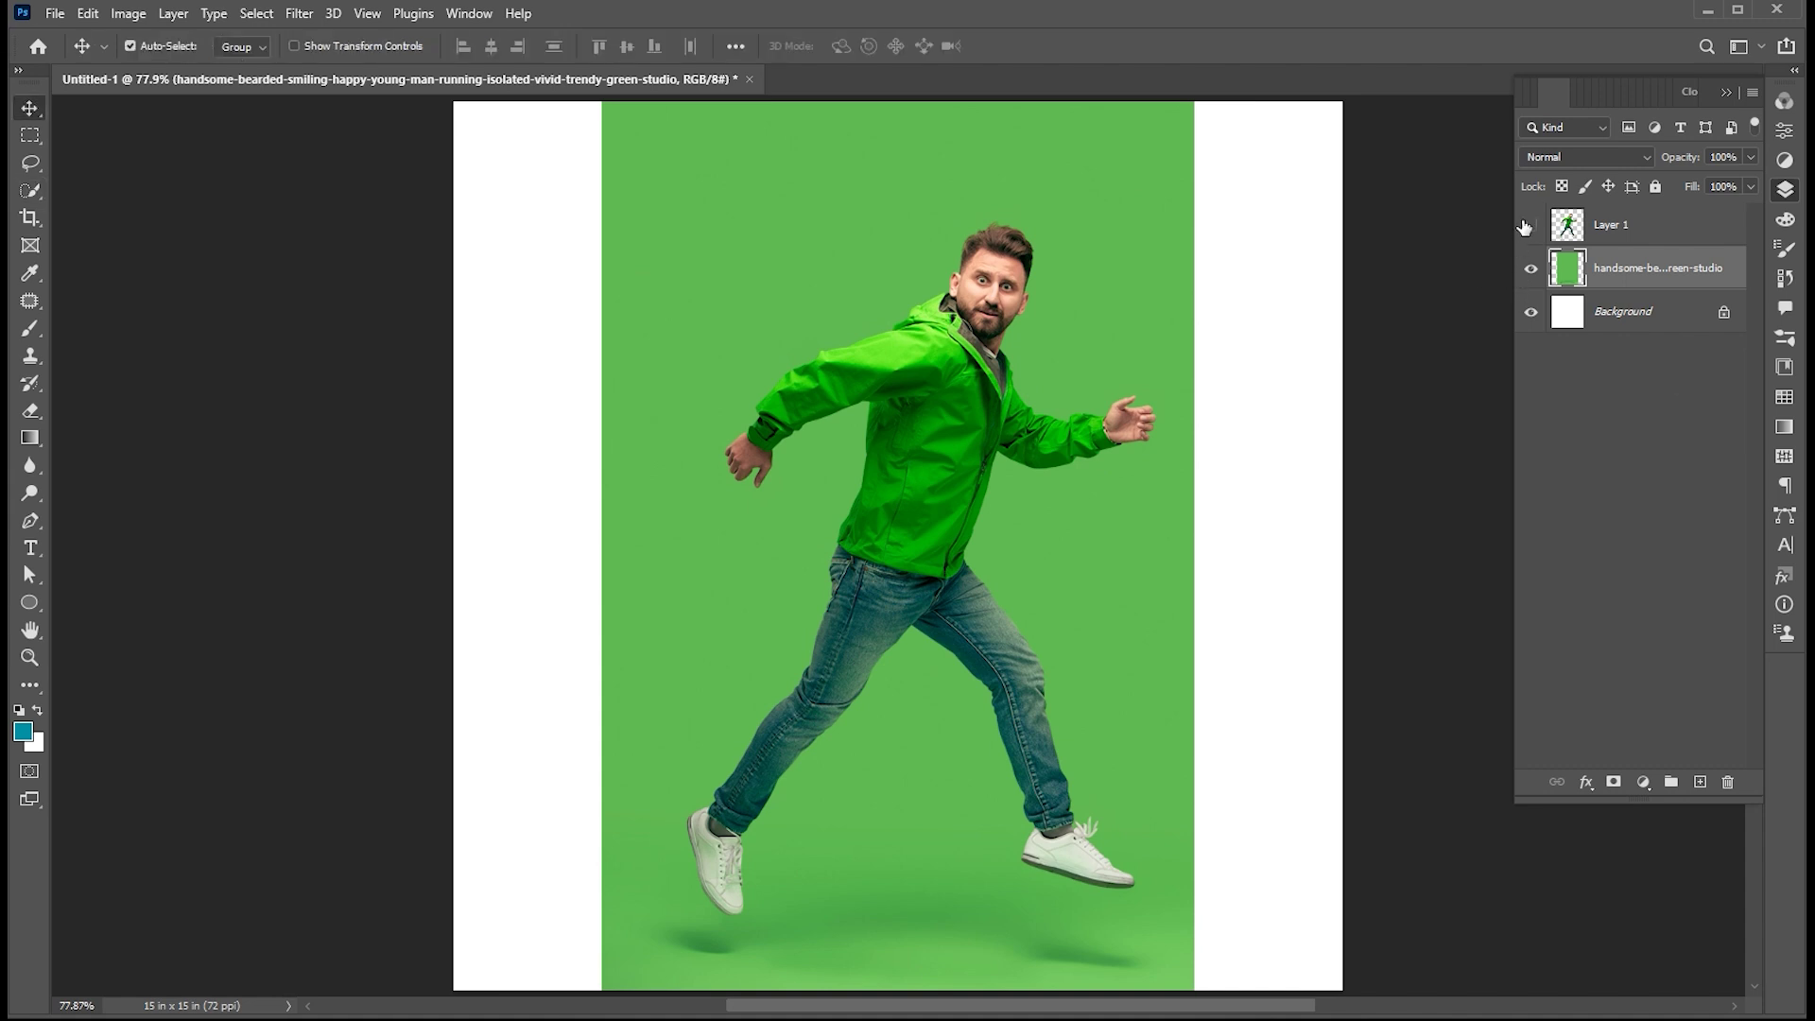
{"action": "left_click", "coordinate": [1524, 226]}
{"action": "left_click", "coordinate": [1528, 225]}
{"action": "left_click", "coordinate": [1529, 225]}
{"action": "key", "text": "ctrl+t"}
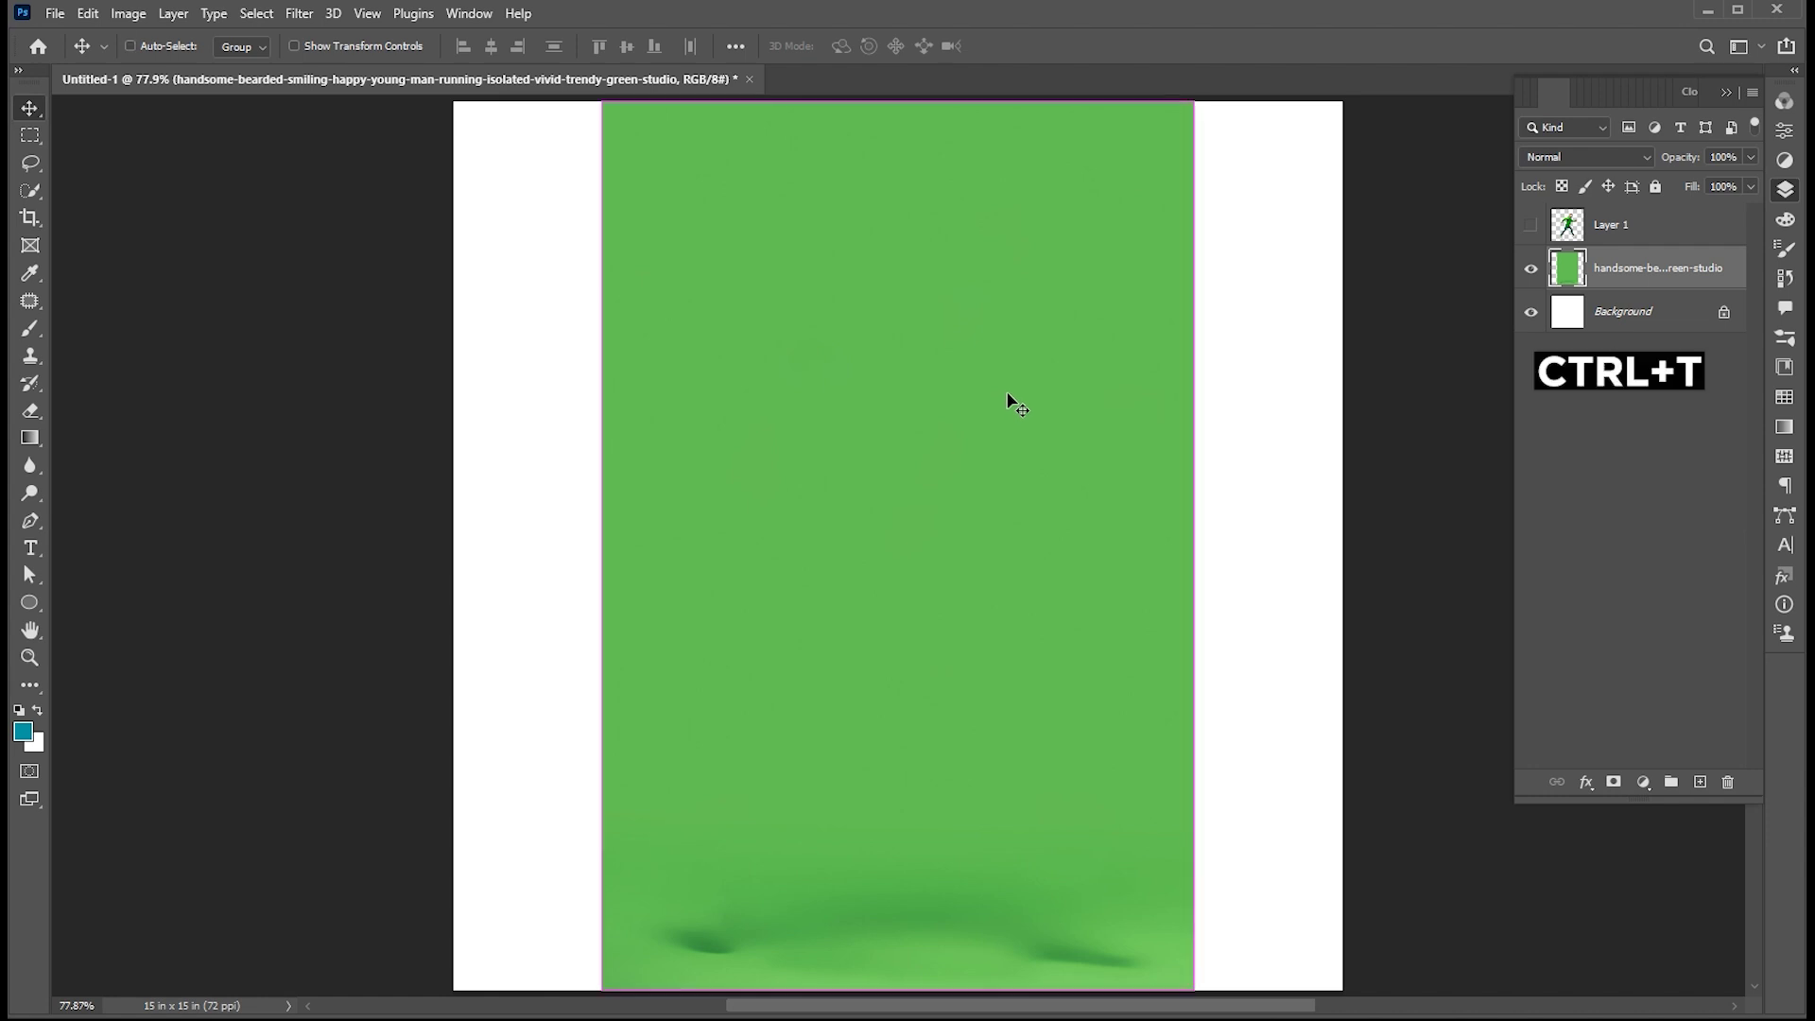
{"action": "left_click_drag", "start_coordinate": [1203, 559], "coordinate": [1343, 545]}
{"action": "left_click_drag", "start_coordinate": [608, 544], "coordinate": [455, 548]}
{"action": "key", "text": "Return"}
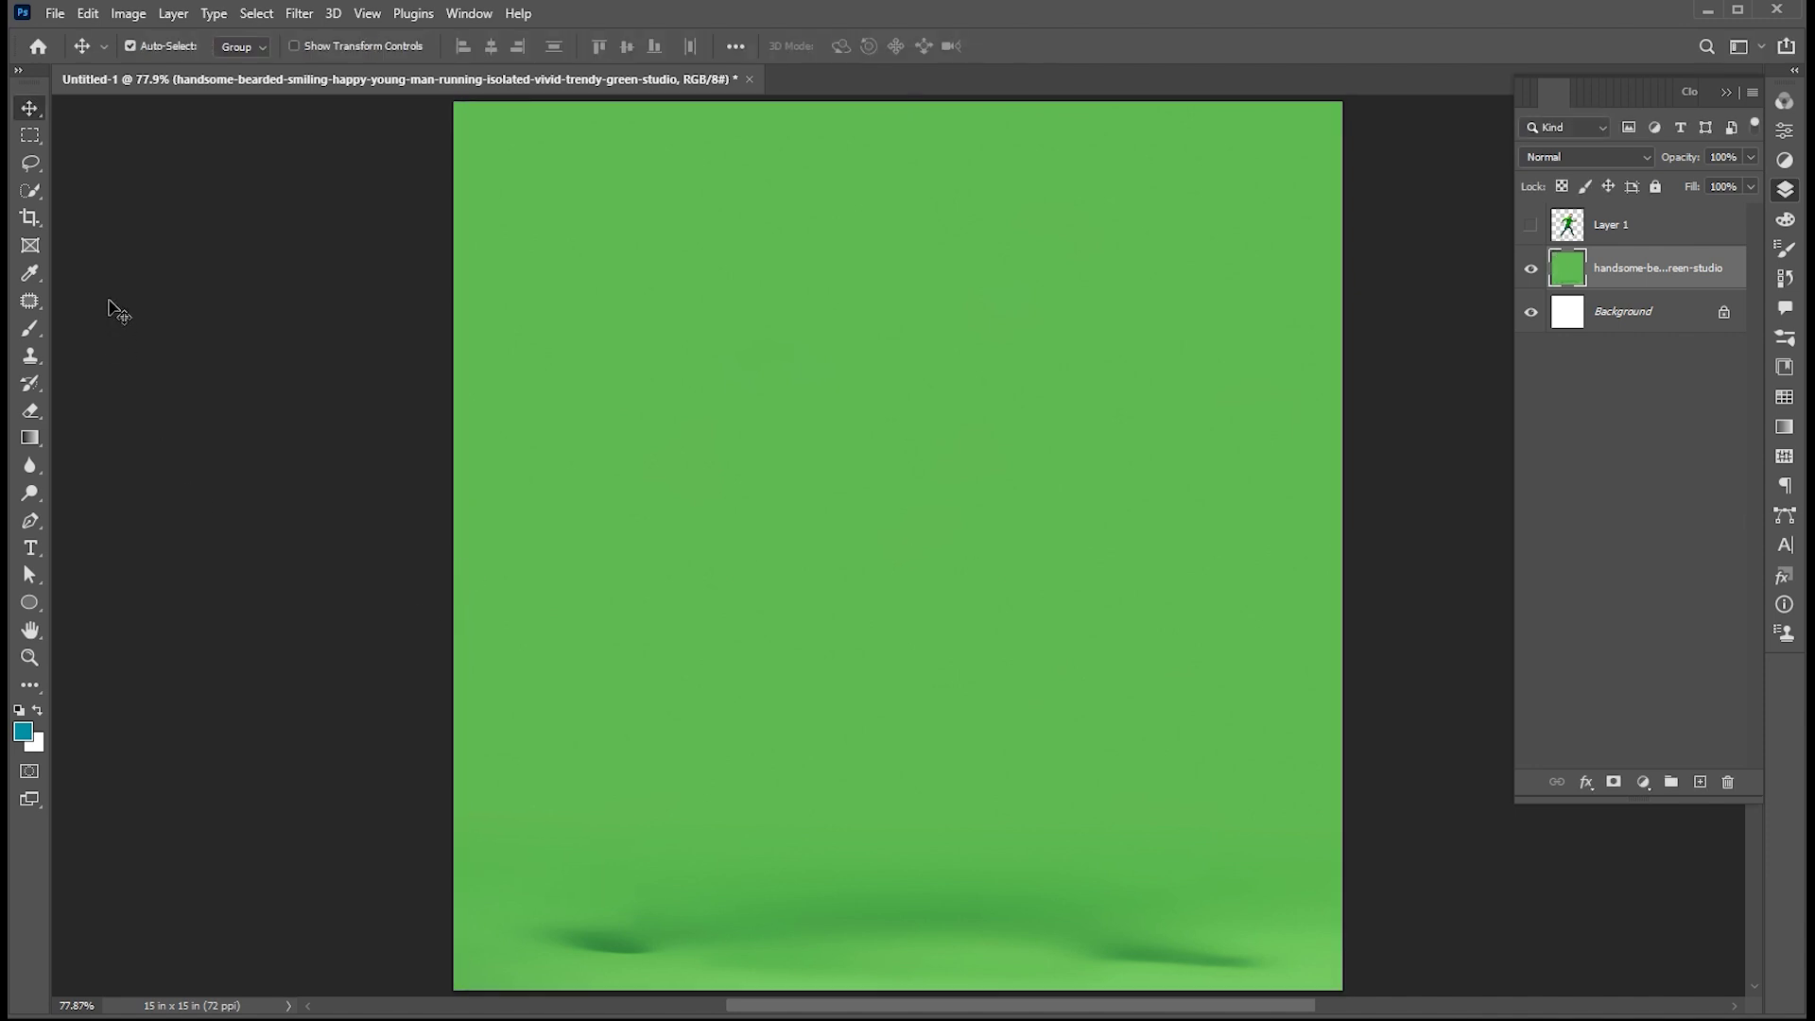
Patch out the shoe shadows in the lower part of the green background and show Layer 1 again.
{"action": "left_click", "coordinate": [29, 305]}
{"action": "mouse_move", "coordinate": [607, 849]}
{"action": "left_mouse_down"}
{"action": "mouse_move", "coordinate": [502, 944]}
{"action": "mouse_move", "coordinate": [898, 983]}
{"action": "mouse_move", "coordinate": [1175, 983]}
{"action": "mouse_move", "coordinate": [1331, 923]}
{"action": "mouse_move", "coordinate": [950, 832]}
{"action": "mouse_move", "coordinate": [578, 861]}
{"action": "left_mouse_up"}
{"action": "left_click_drag", "start_coordinate": [865, 915], "coordinate": [933, 523]}
{"action": "key", "text": "ctrl+d"}
{"action": "key", "text": "v"}
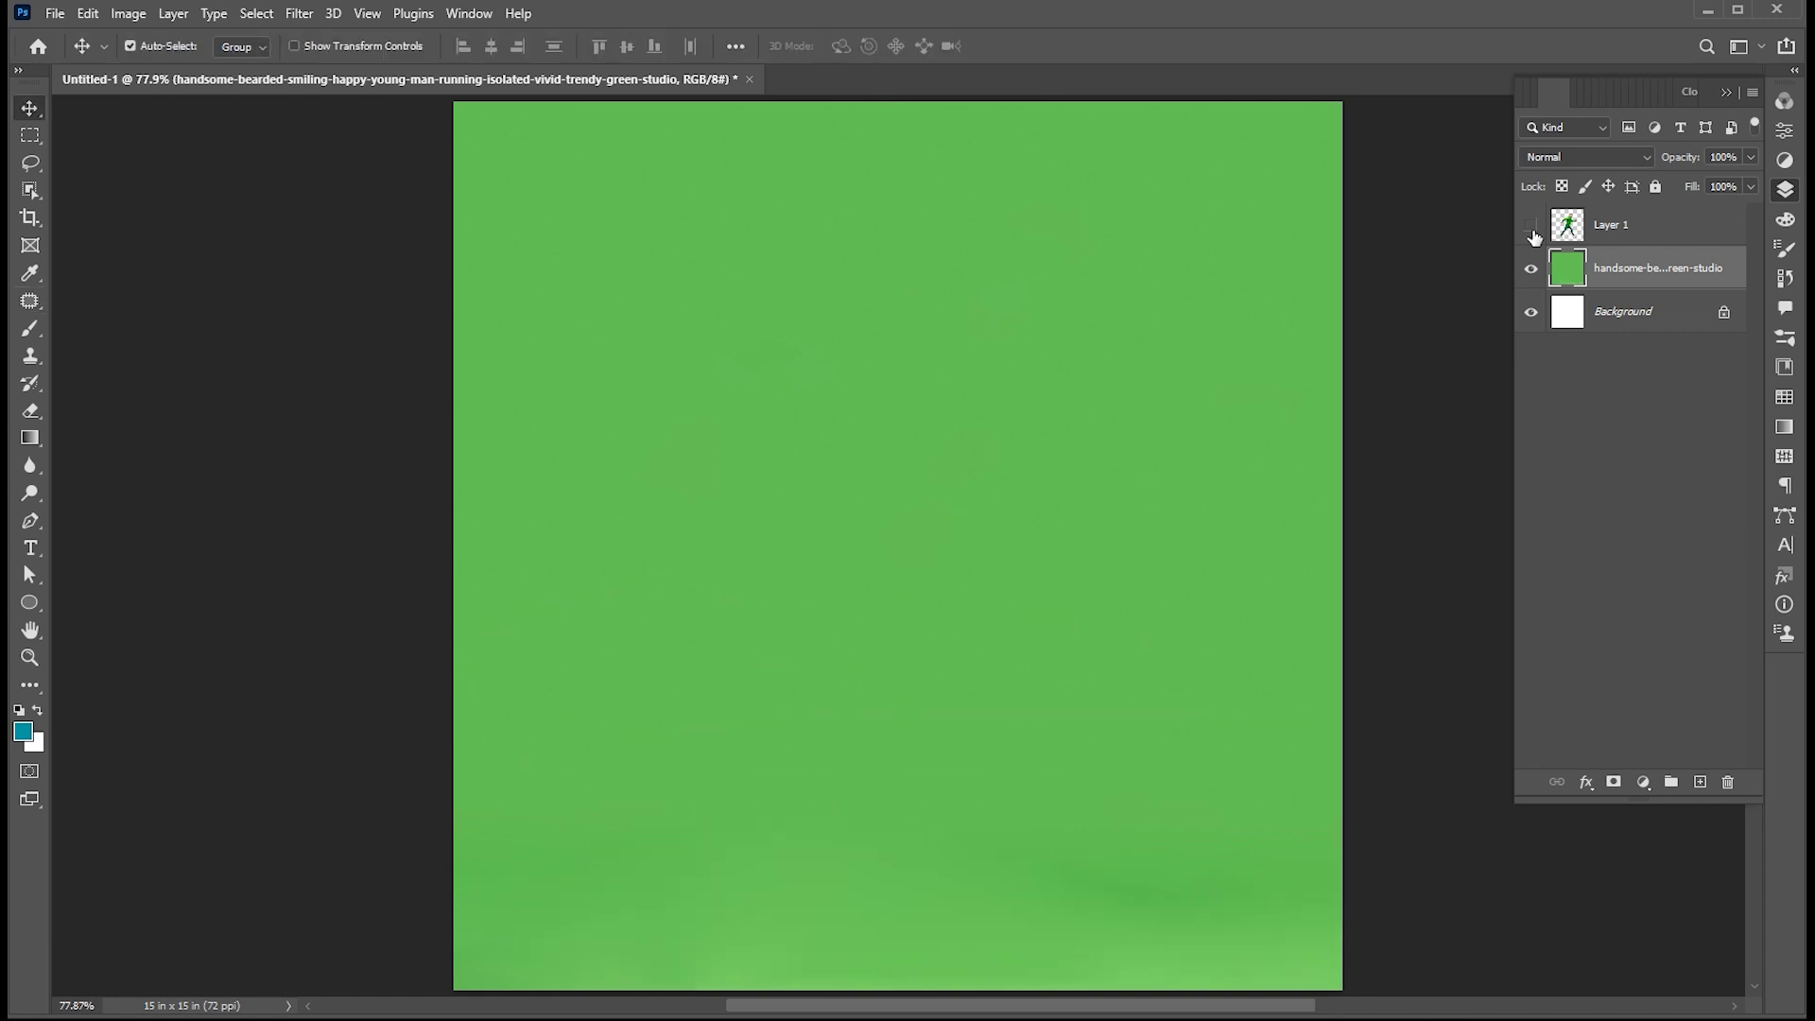
{"action": "left_click", "coordinate": [1528, 226]}
Set the Pen tool to Shape mode with a white fill and no stroke.
{"action": "key", "text": "z"}
{"action": "mouse_move", "coordinate": [1111, 565]}
{"action": "left_mouse_down"}
{"action": "mouse_move", "coordinate": [1137, 550]}
{"action": "mouse_move", "coordinate": [1122, 536]}
{"action": "left_mouse_up"}
{"action": "key", "text": "v"}
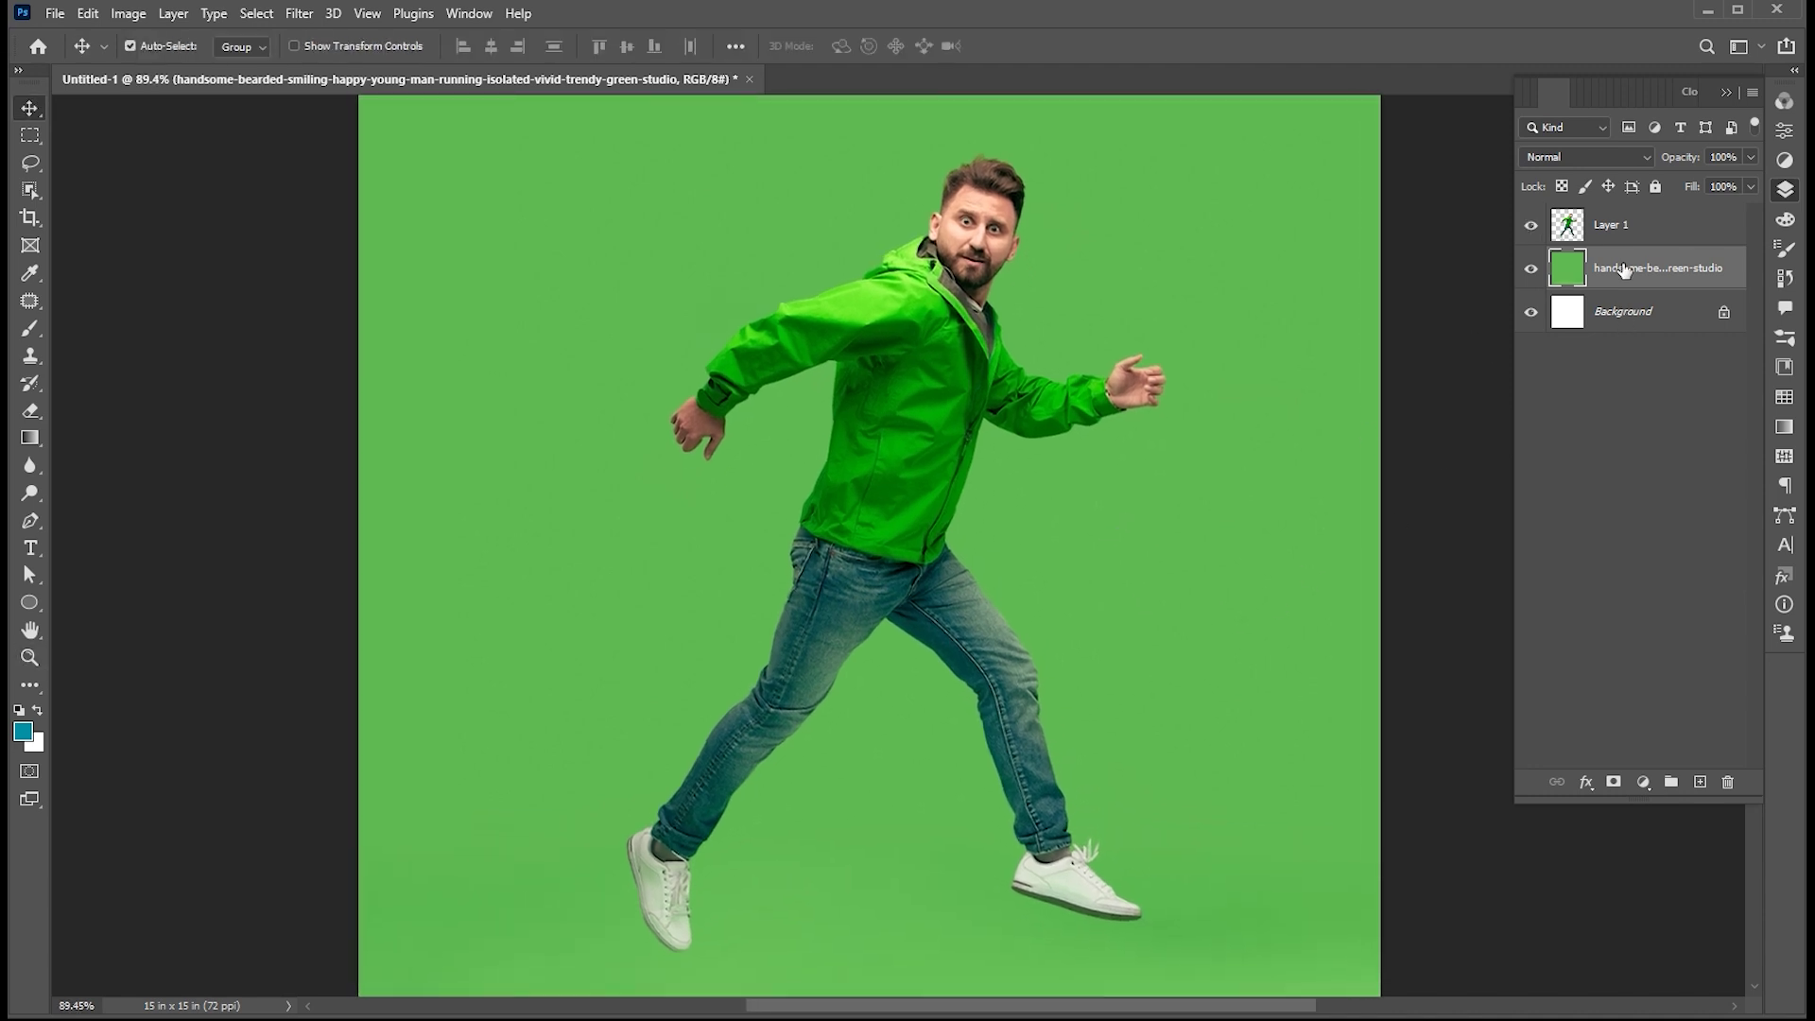
{"action": "left_click", "coordinate": [34, 522]}
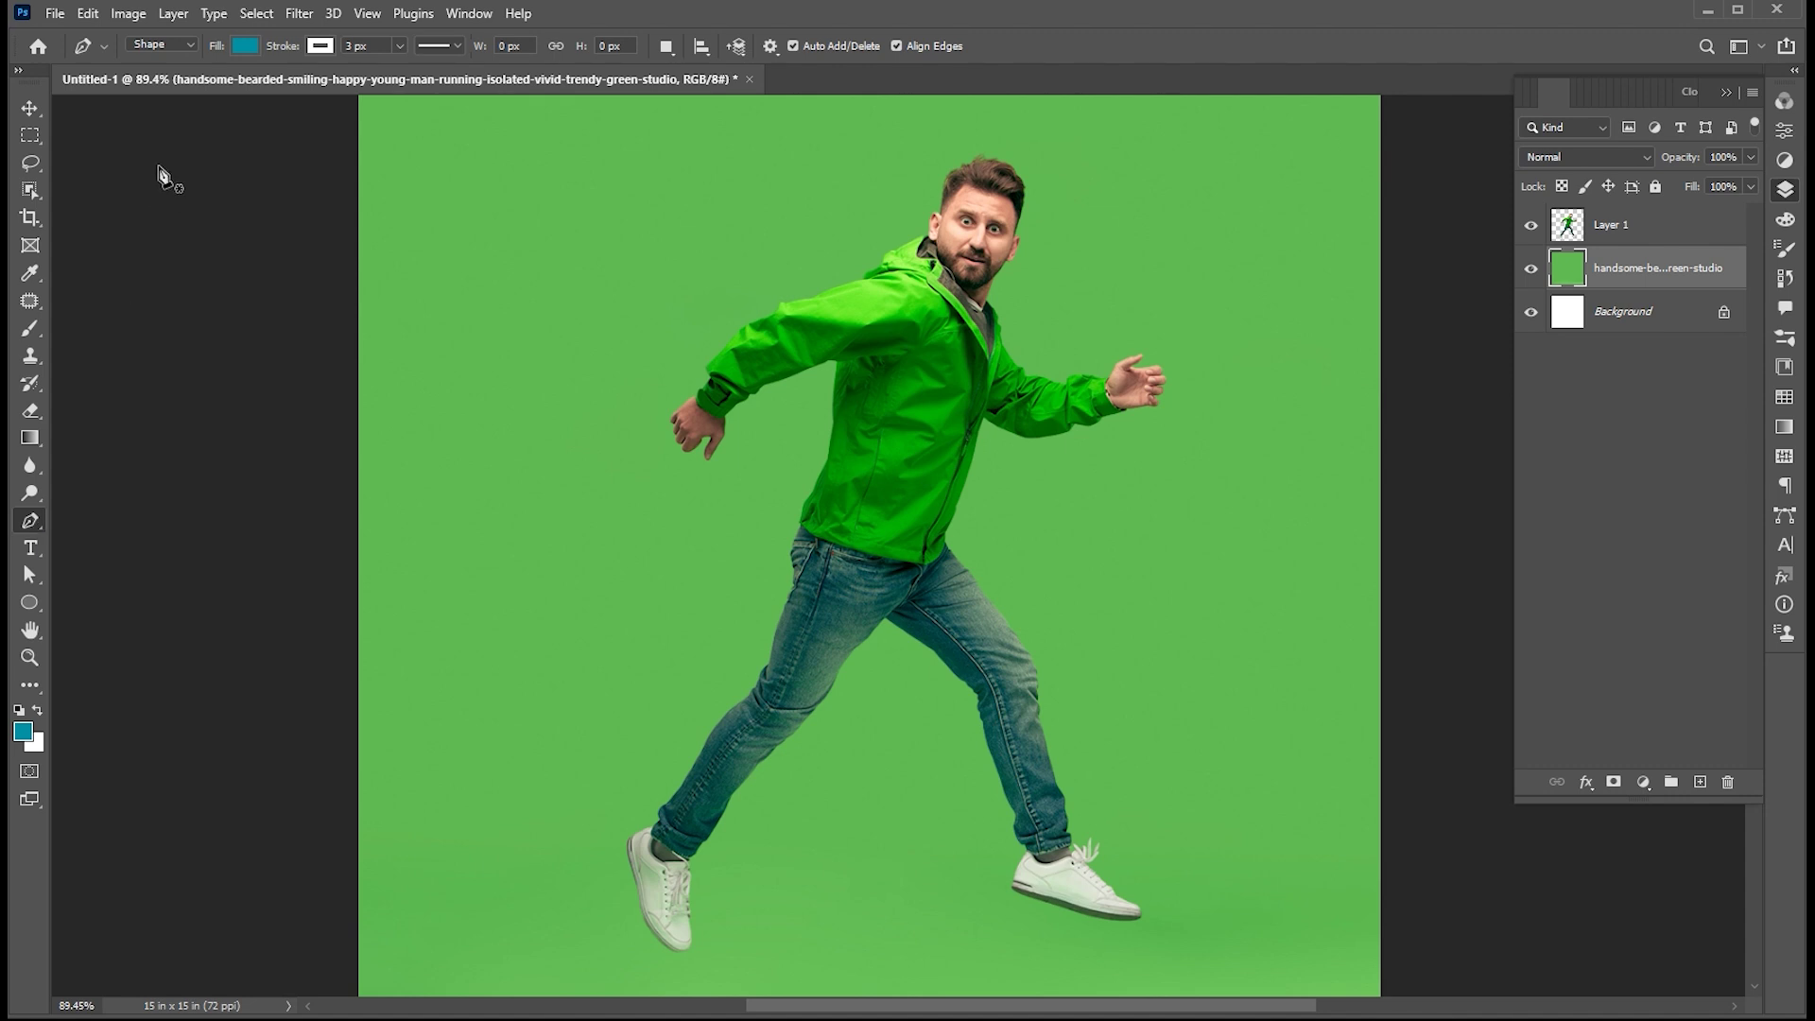
{"action": "left_click", "coordinate": [179, 47]}
{"action": "left_click", "coordinate": [161, 61]}
{"action": "left_click", "coordinate": [244, 45]}
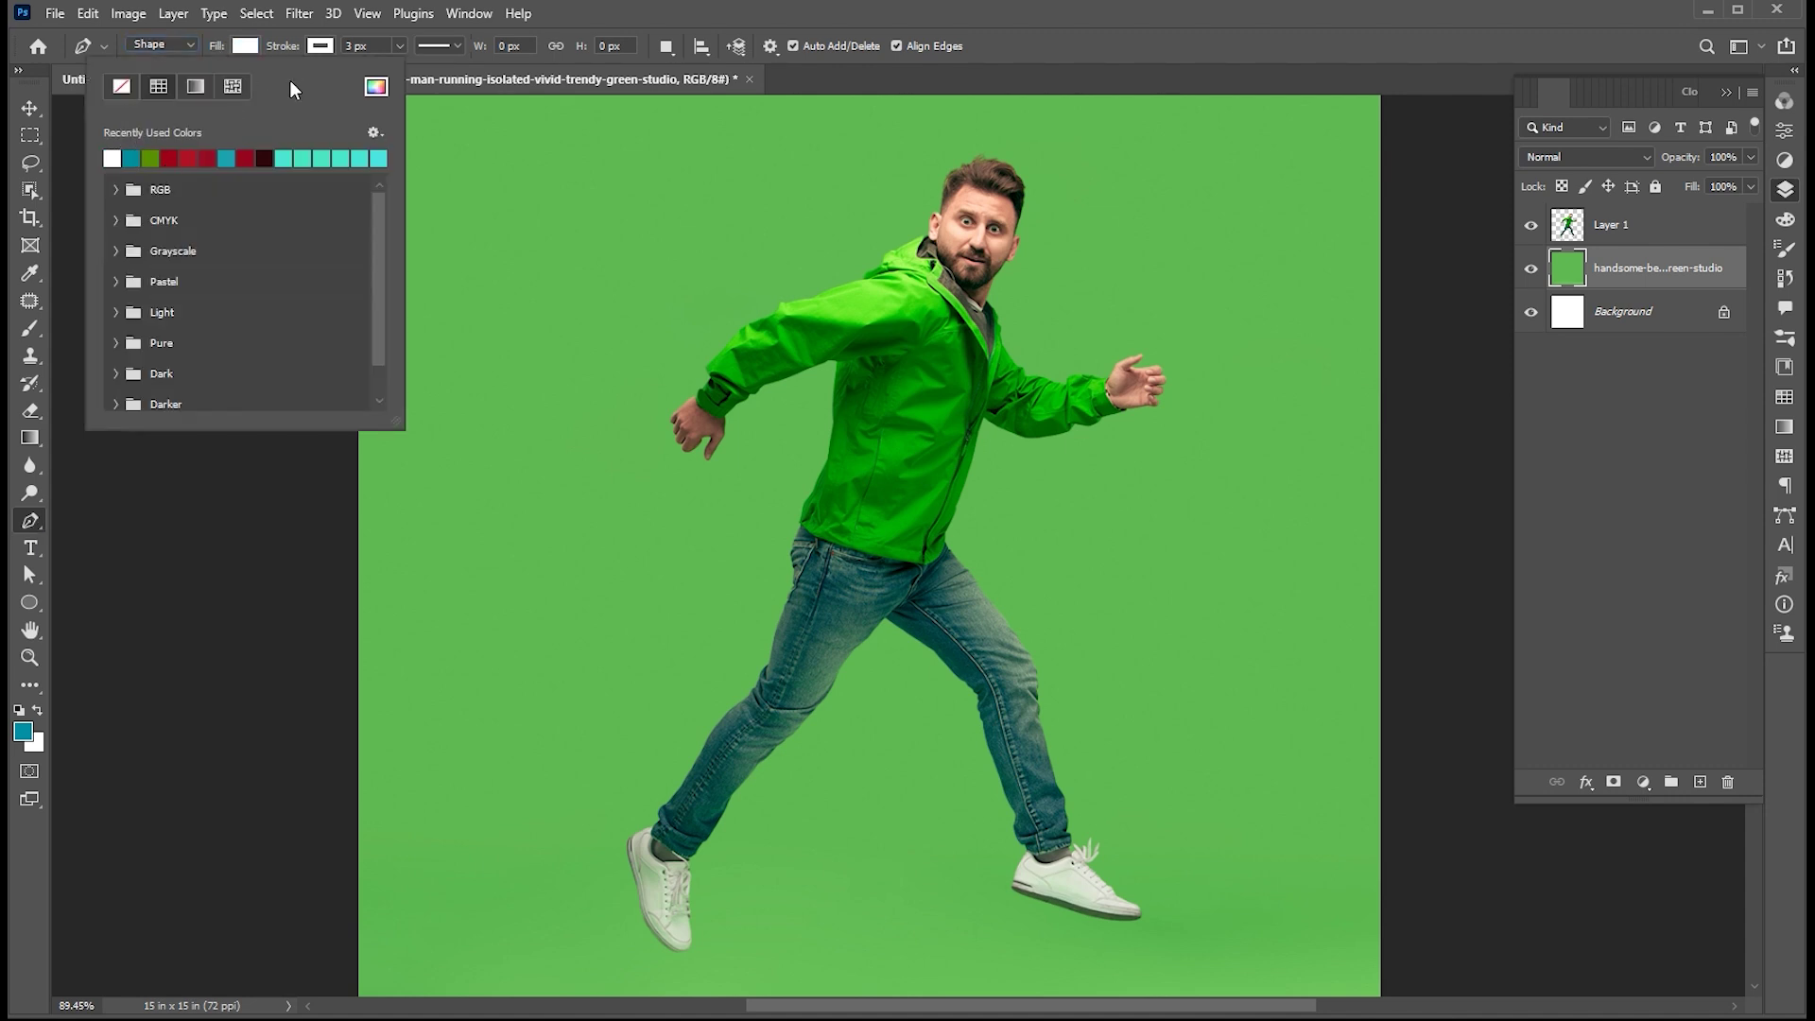
{"action": "left_click", "coordinate": [321, 45]}
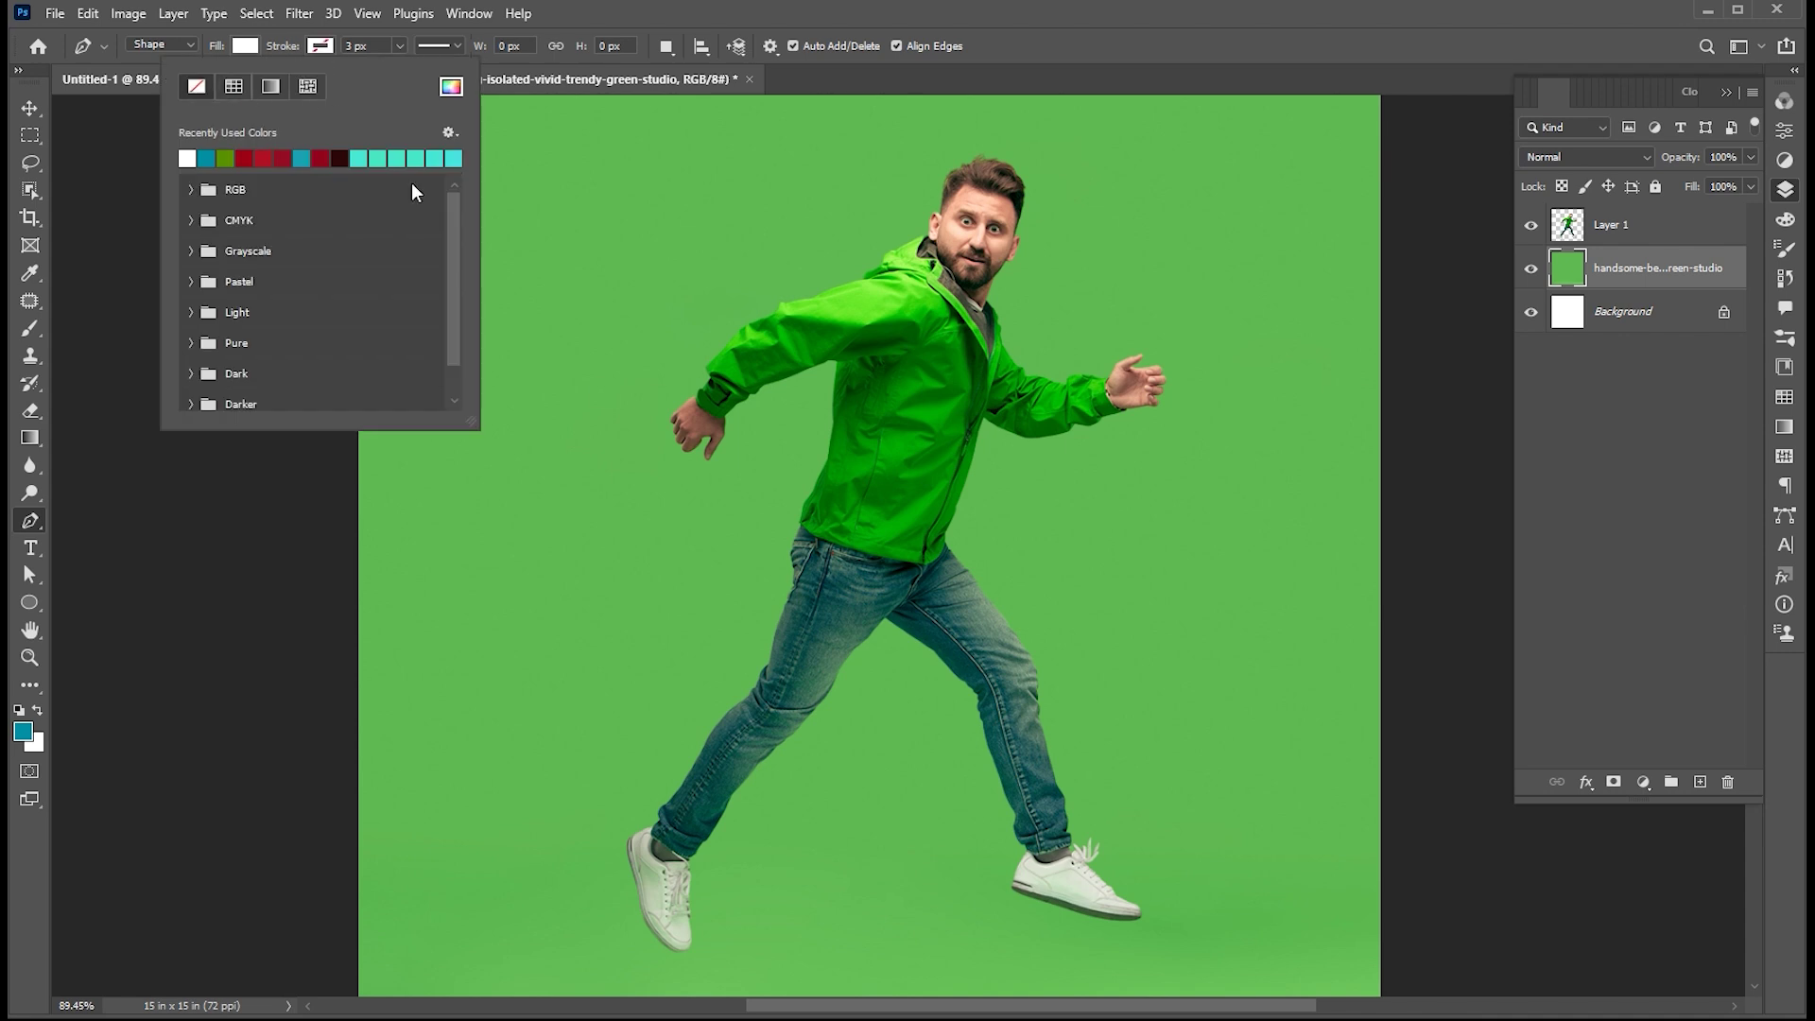
Begin a white outline shape at the back shoe, placing points up along the back leg to below the rear armpit.
{"action": "left_click", "coordinate": [609, 894]}
{"action": "left_click", "coordinate": [600, 834]}
{"action": "left_click", "coordinate": [633, 800]}
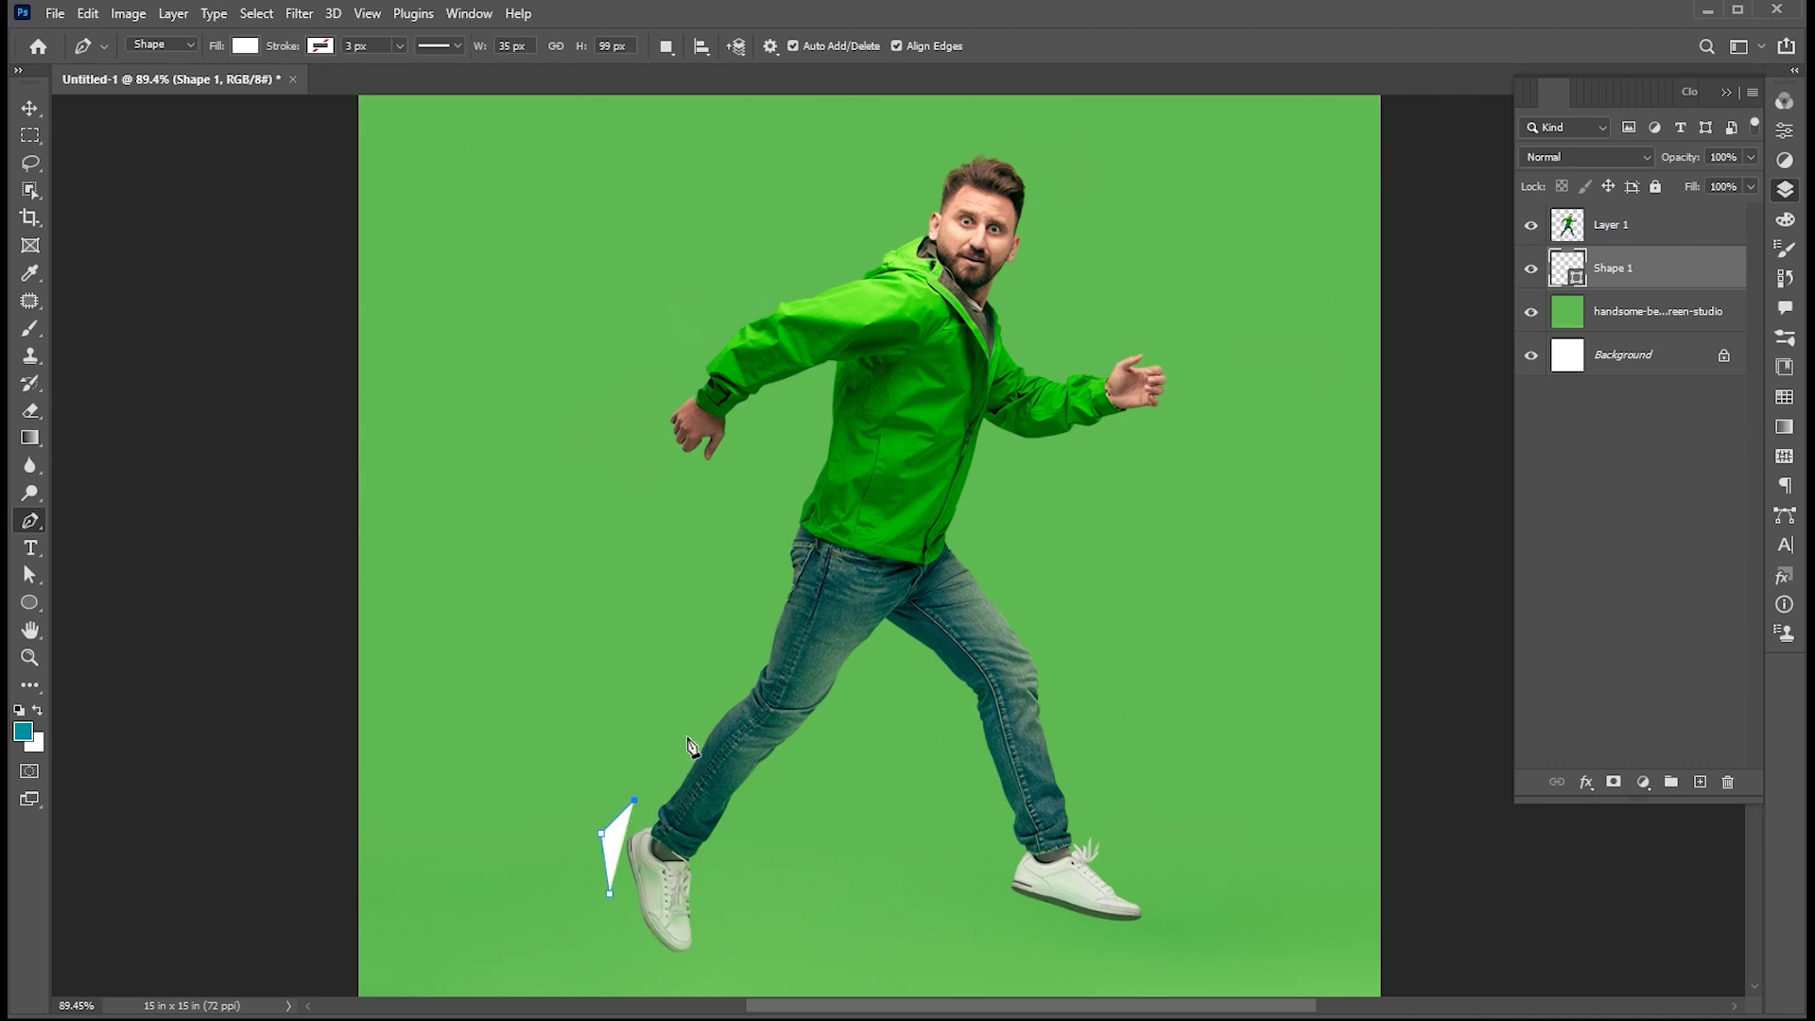
{"action": "left_click", "coordinate": [687, 733]}
{"action": "left_click", "coordinate": [749, 647]}
{"action": "left_click", "coordinate": [770, 568]}
{"action": "left_click", "coordinate": [781, 502]}
{"action": "left_click", "coordinate": [798, 415]}
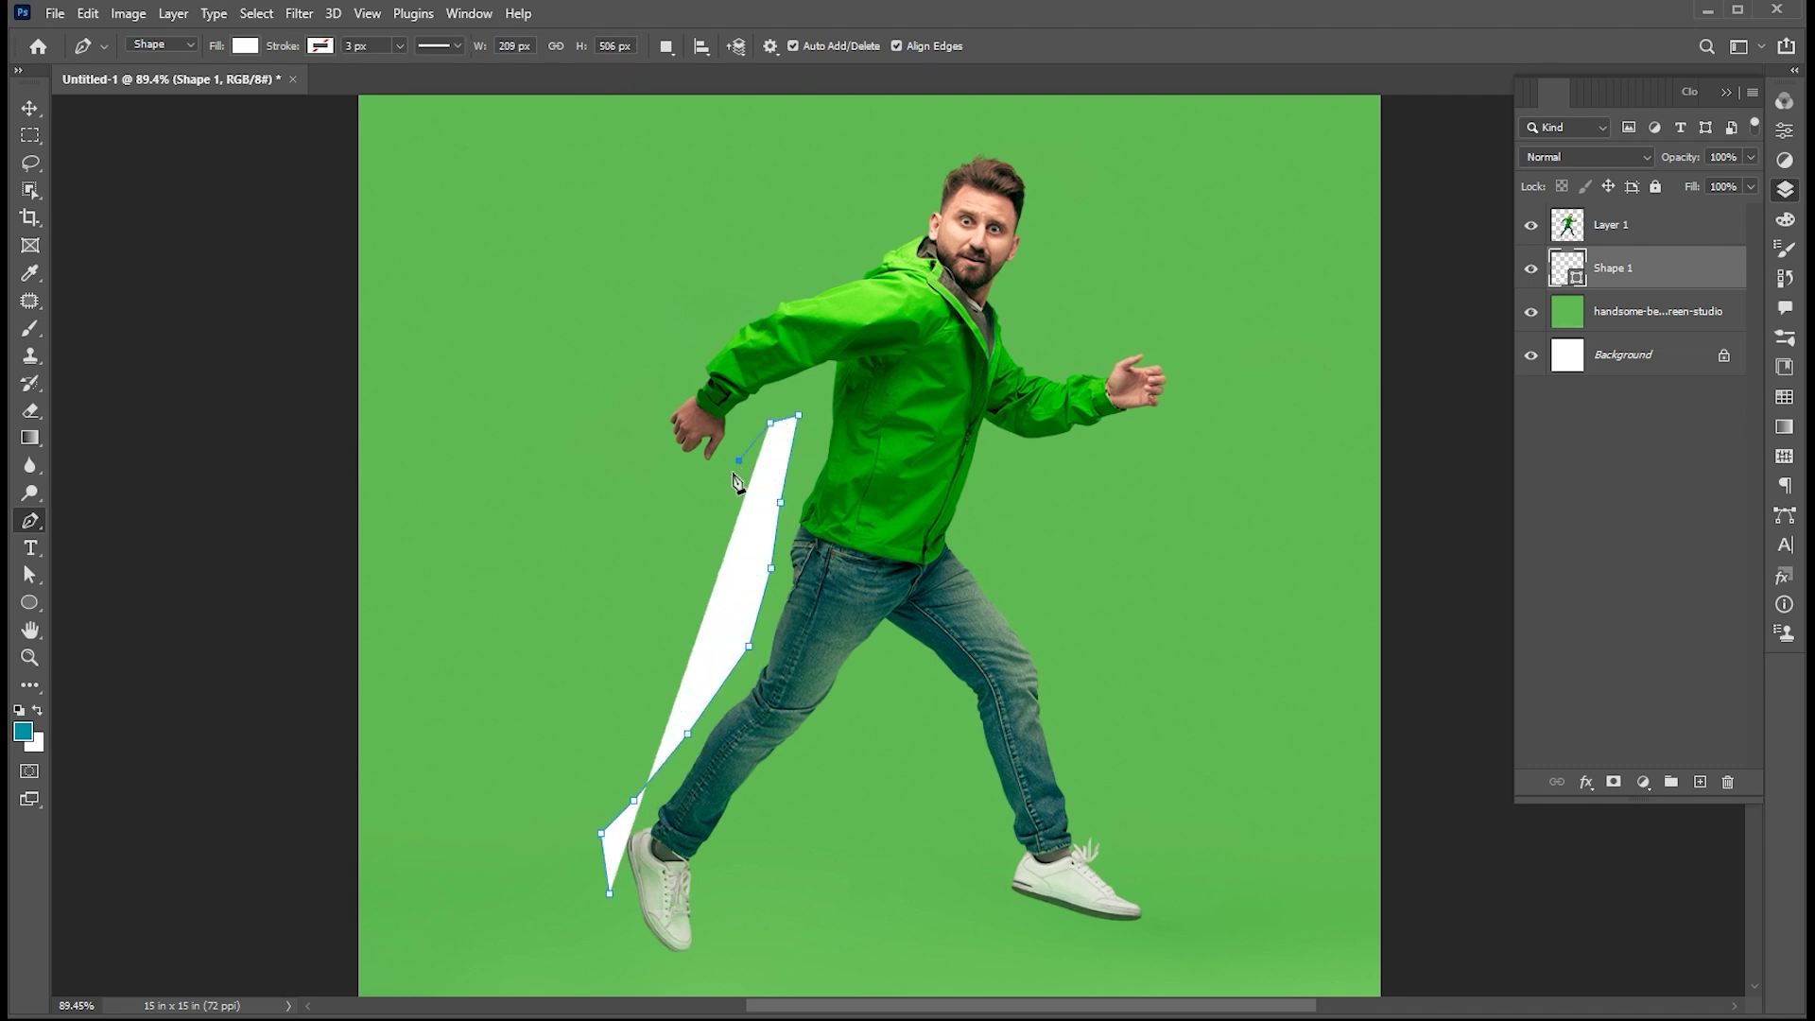
Continue the white outline under the rear forearm and around the rear hand, keeping a loose margin.
{"action": "left_click", "coordinate": [771, 423]}
{"action": "left_click", "coordinate": [739, 460]}
{"action": "left_click", "coordinate": [706, 480]}
{"action": "left_click", "coordinate": [665, 467]}
{"action": "left_click", "coordinate": [654, 430]}
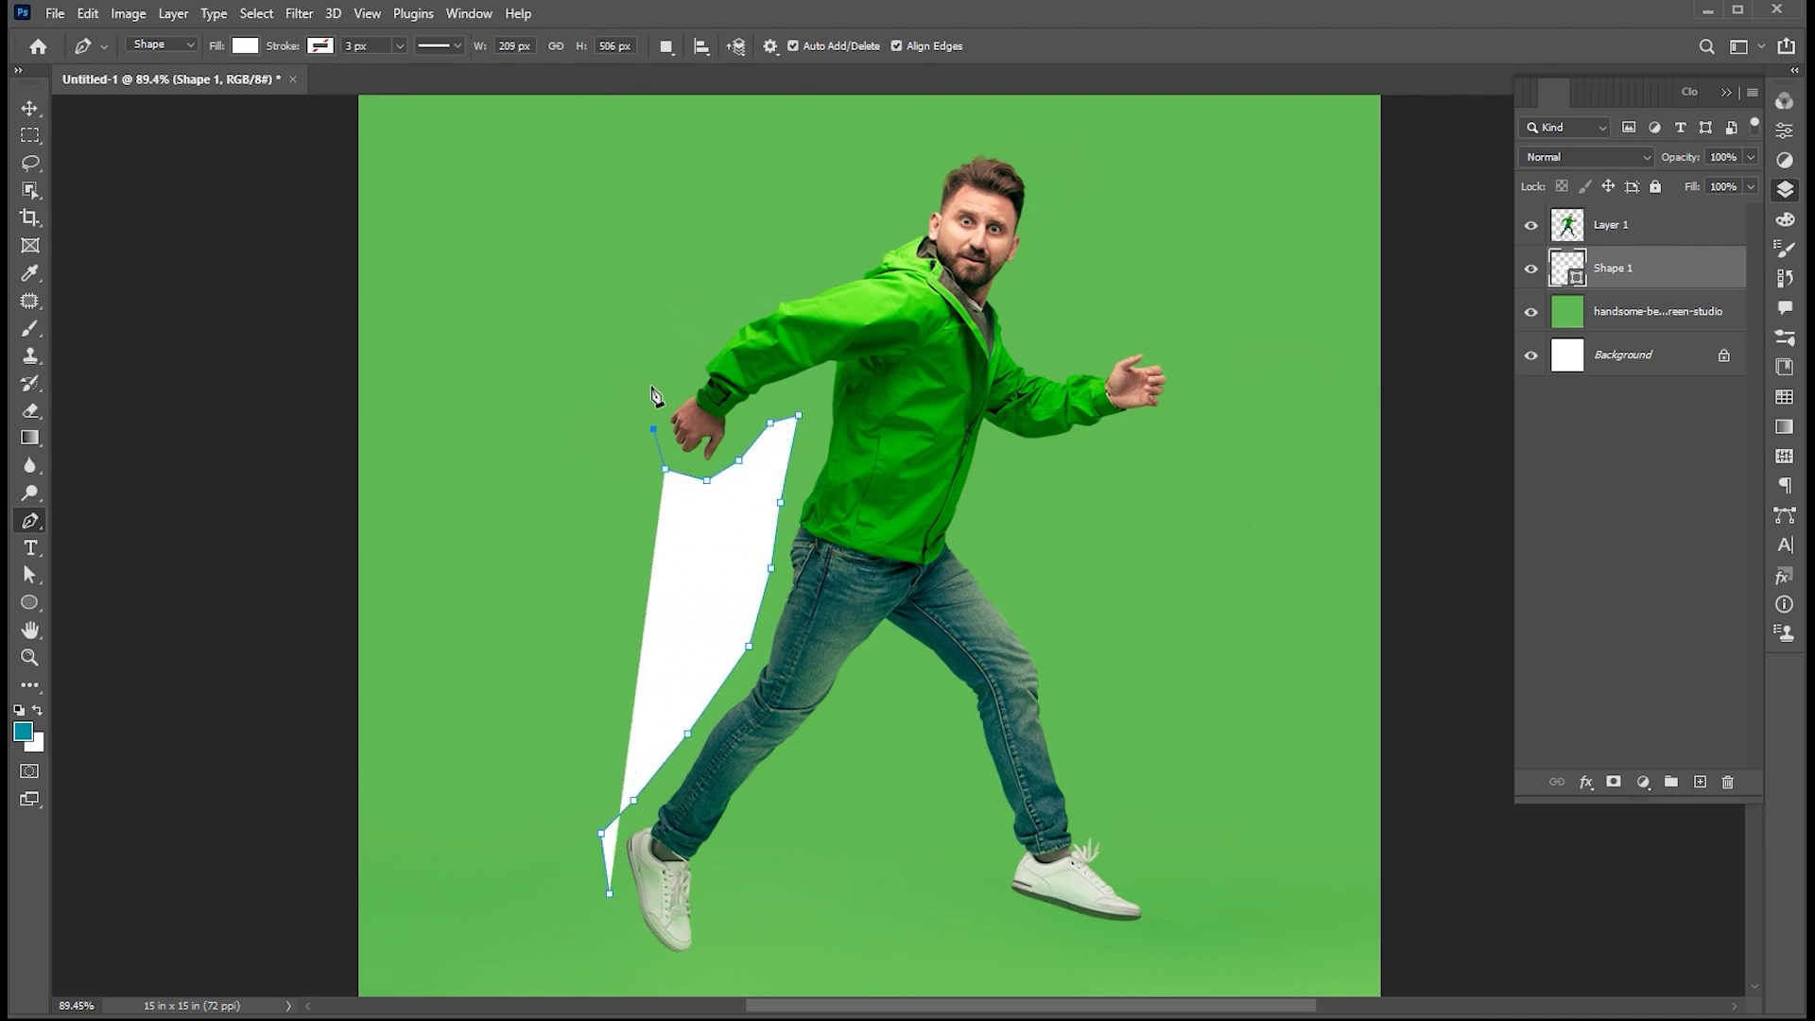
{"action": "left_click", "coordinate": [658, 379]}
{"action": "left_click", "coordinate": [693, 357]}
Continue the outline along the top of the rear arm, around the head, and down over the front shoulder.
{"action": "left_click", "coordinate": [755, 285]}
{"action": "left_click", "coordinate": [815, 273]}
{"action": "left_click", "coordinate": [863, 255]}
{"action": "left_click", "coordinate": [902, 207]}
{"action": "left_click", "coordinate": [918, 206]}
{"action": "left_click", "coordinate": [936, 152]}
{"action": "left_click", "coordinate": [965, 133]}
{"action": "left_click", "coordinate": [1016, 134]}
{"action": "left_click", "coordinate": [1047, 162]}
{"action": "left_click", "coordinate": [1054, 199]}
{"action": "left_click", "coordinate": [1040, 255]}
{"action": "left_click", "coordinate": [1023, 308]}
{"action": "left_click", "coordinate": [1045, 336]}
{"action": "left_click", "coordinate": [1074, 355]}
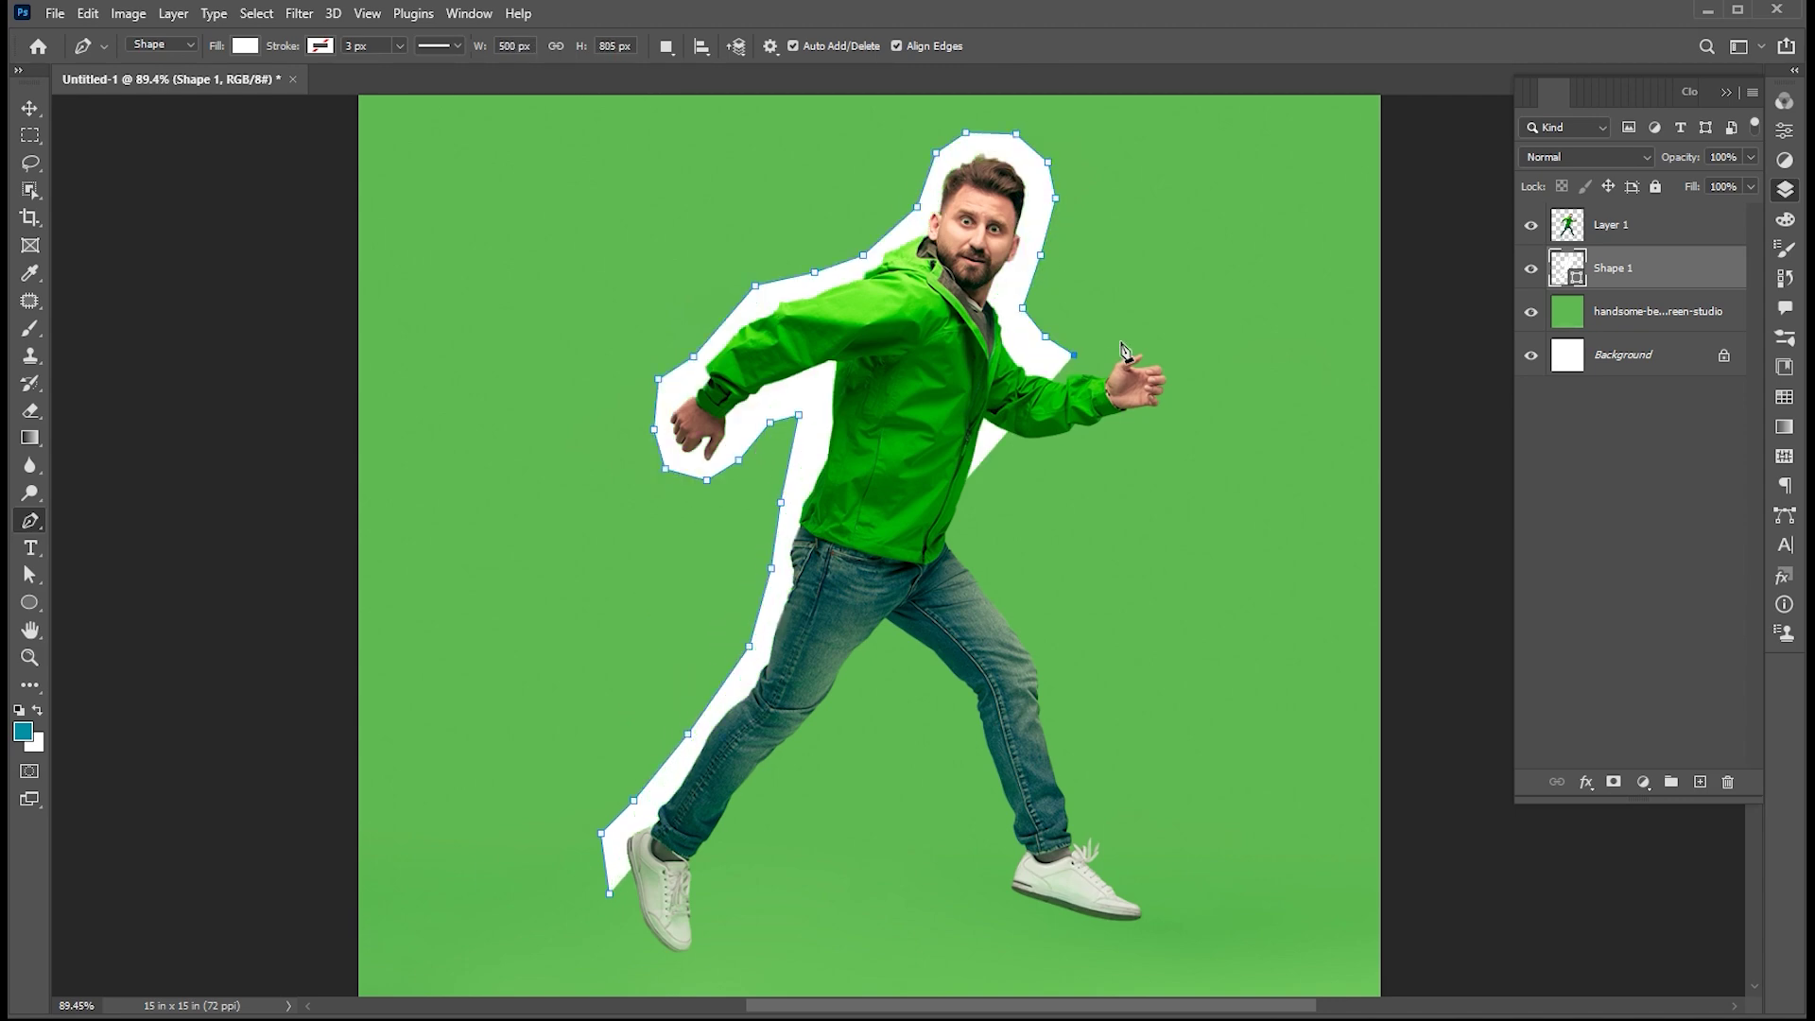
Trace the outline around the front hand, back under the front arm, and down the jacket's side to the waist.
{"action": "left_click", "coordinate": [1144, 330]}
{"action": "left_click", "coordinate": [1185, 330]}
{"action": "left_click", "coordinate": [1193, 382]}
{"action": "left_click", "coordinate": [1140, 439]}
{"action": "left_click", "coordinate": [1047, 466]}
{"action": "left_click", "coordinate": [999, 463]}
{"action": "left_click", "coordinate": [997, 537]}
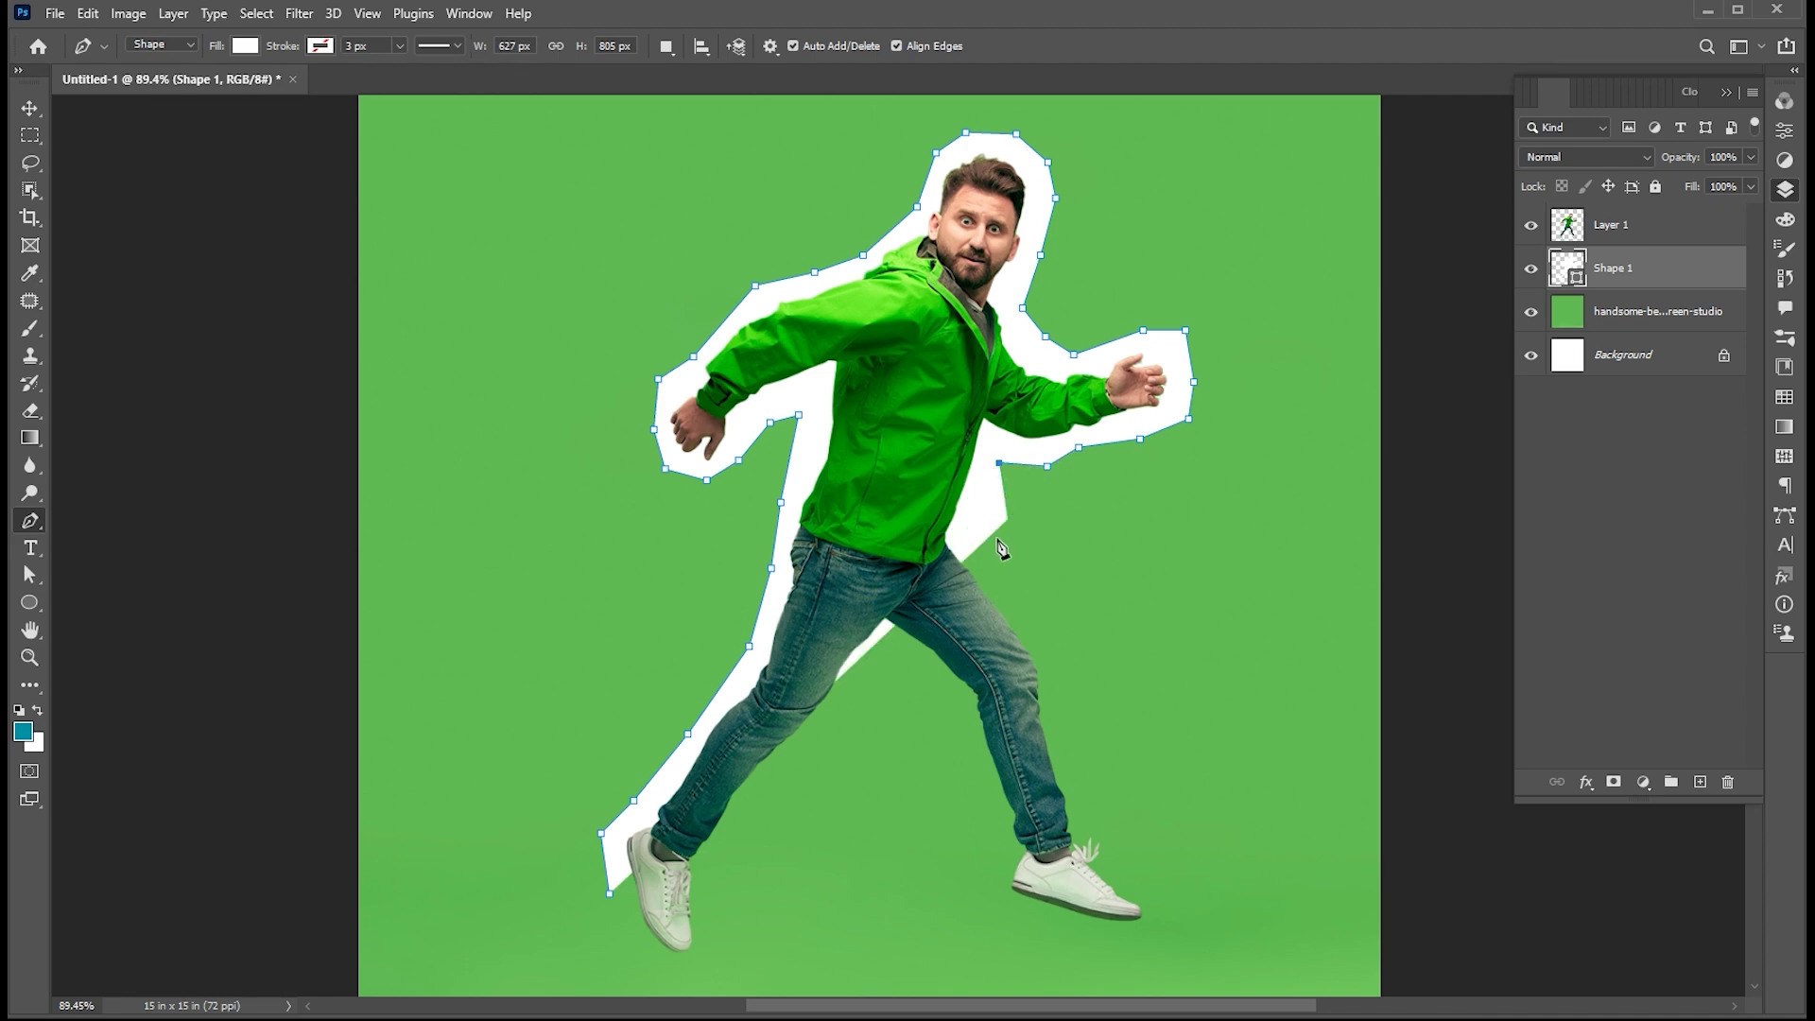
Trace the outline down the outside of the front leg, around its shoe, and back up the inner shin.
{"action": "left_click", "coordinate": [1052, 638]}
{"action": "left_click", "coordinate": [1067, 732]}
{"action": "left_click", "coordinate": [1126, 866]}
{"action": "left_click", "coordinate": [1178, 899]}
{"action": "left_click", "coordinate": [1162, 935]}
{"action": "left_click", "coordinate": [1062, 932]}
{"action": "left_click", "coordinate": [992, 906]}
{"action": "left_click", "coordinate": [992, 856]}
{"action": "left_click", "coordinate": [961, 762]}
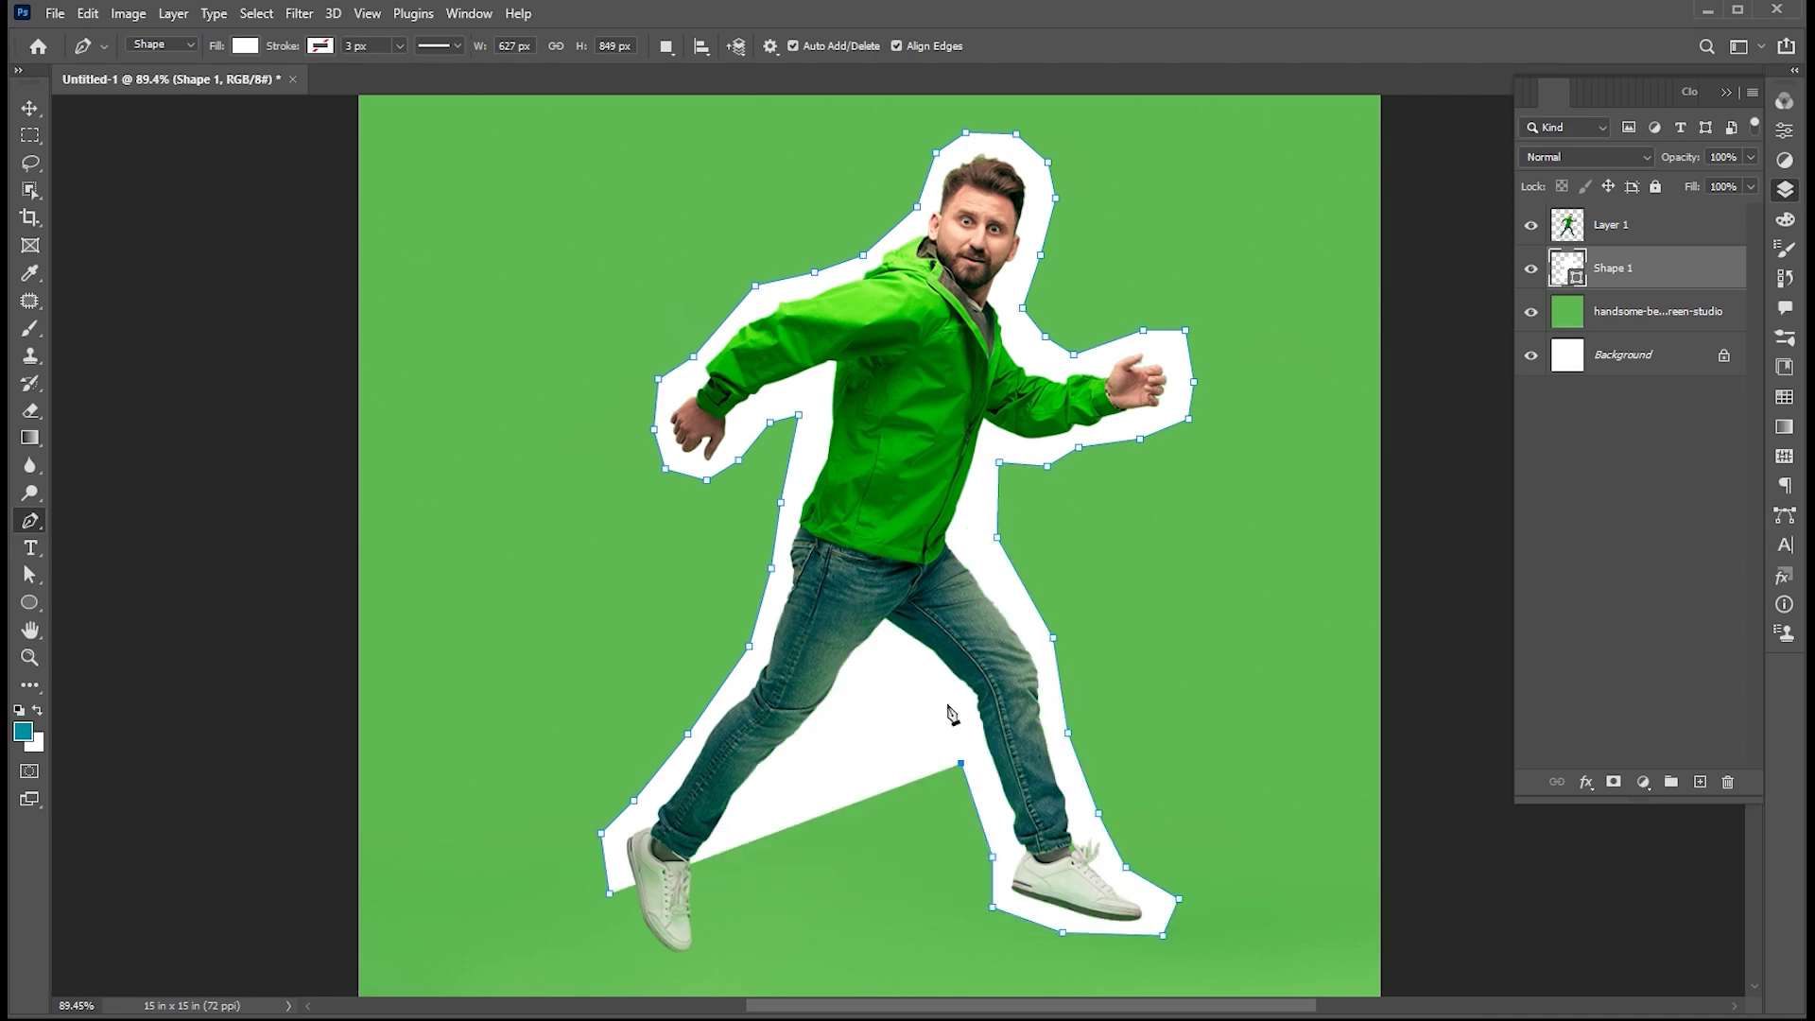
Continue the outline between the legs and around the back shoe, closing it at the starting point.
{"action": "left_click", "coordinate": [947, 703]}
{"action": "left_click", "coordinate": [898, 671]}
{"action": "left_click", "coordinate": [852, 725]}
{"action": "left_click", "coordinate": [764, 803]}
{"action": "left_click", "coordinate": [717, 883]}
{"action": "left_click", "coordinate": [667, 880]}
{"action": "left_click", "coordinate": [637, 843]}
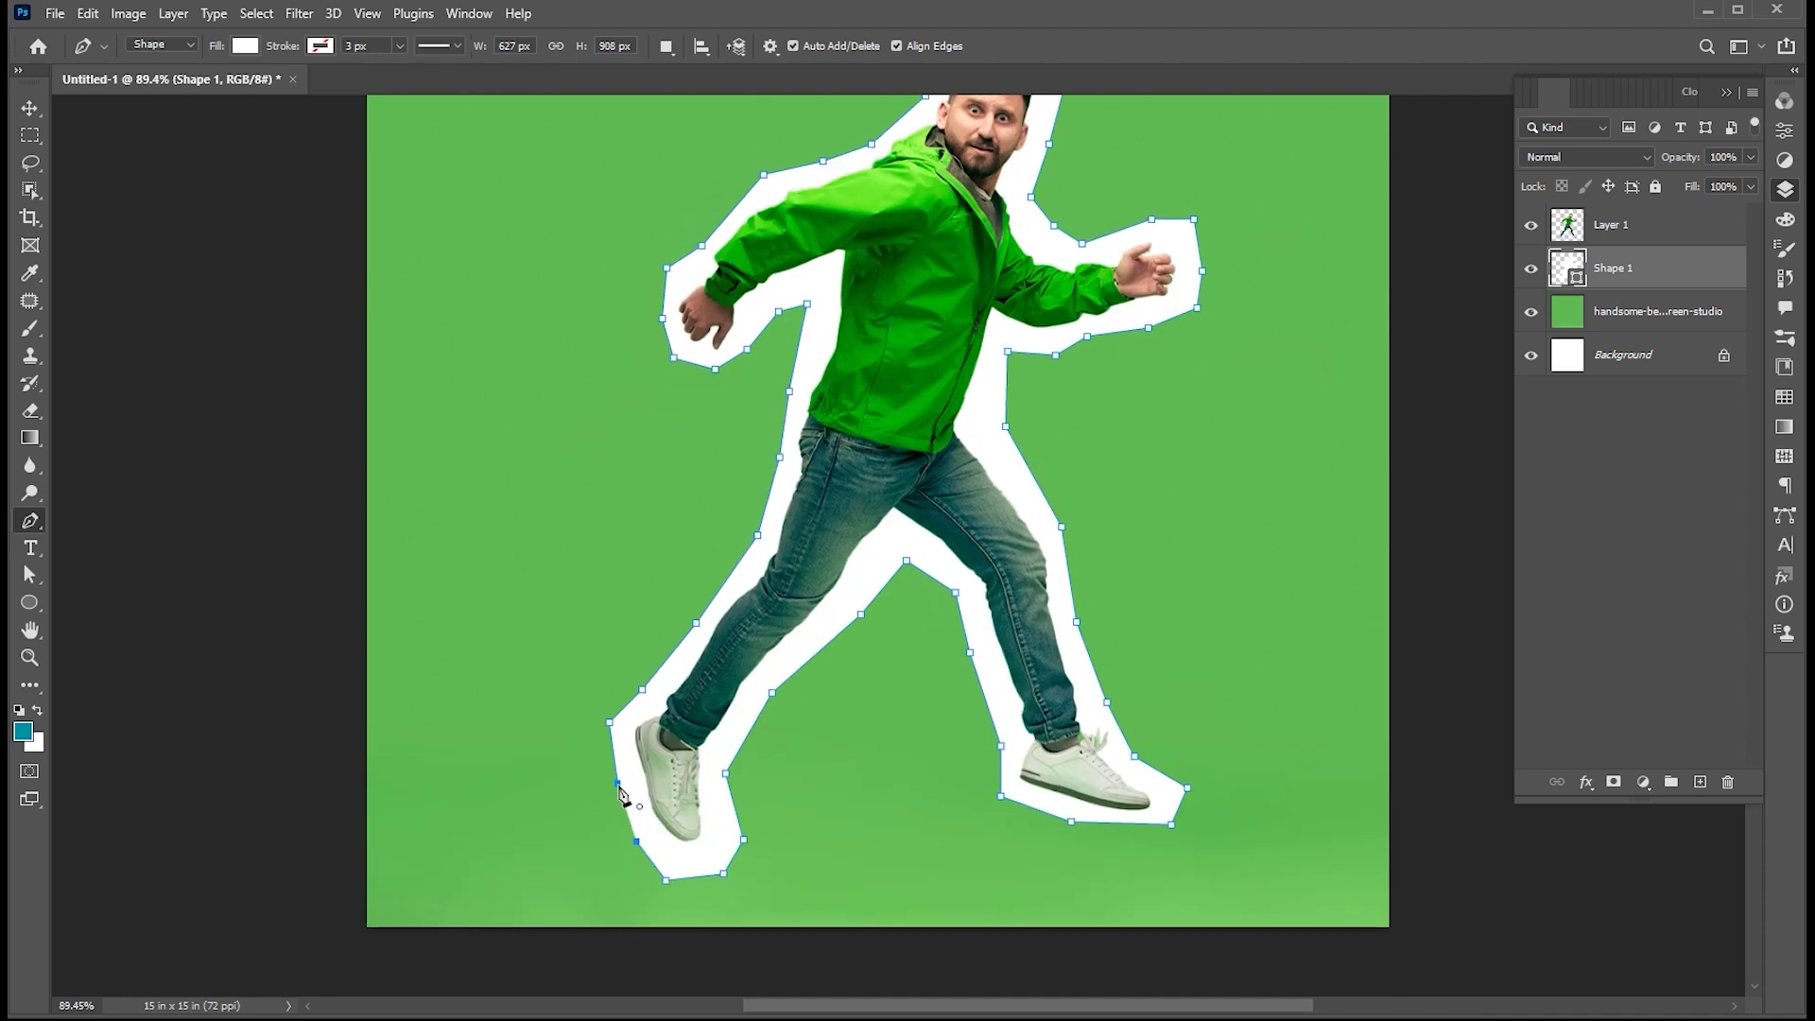
{"action": "left_click", "coordinate": [617, 782]}
Adjust the outline's anchor points beside the back leg and below the rear armpit to even out the white border.
{"action": "key", "text": "v"}
{"action": "key", "text": "ctrl+0"}
{"action": "key", "text": "a"}
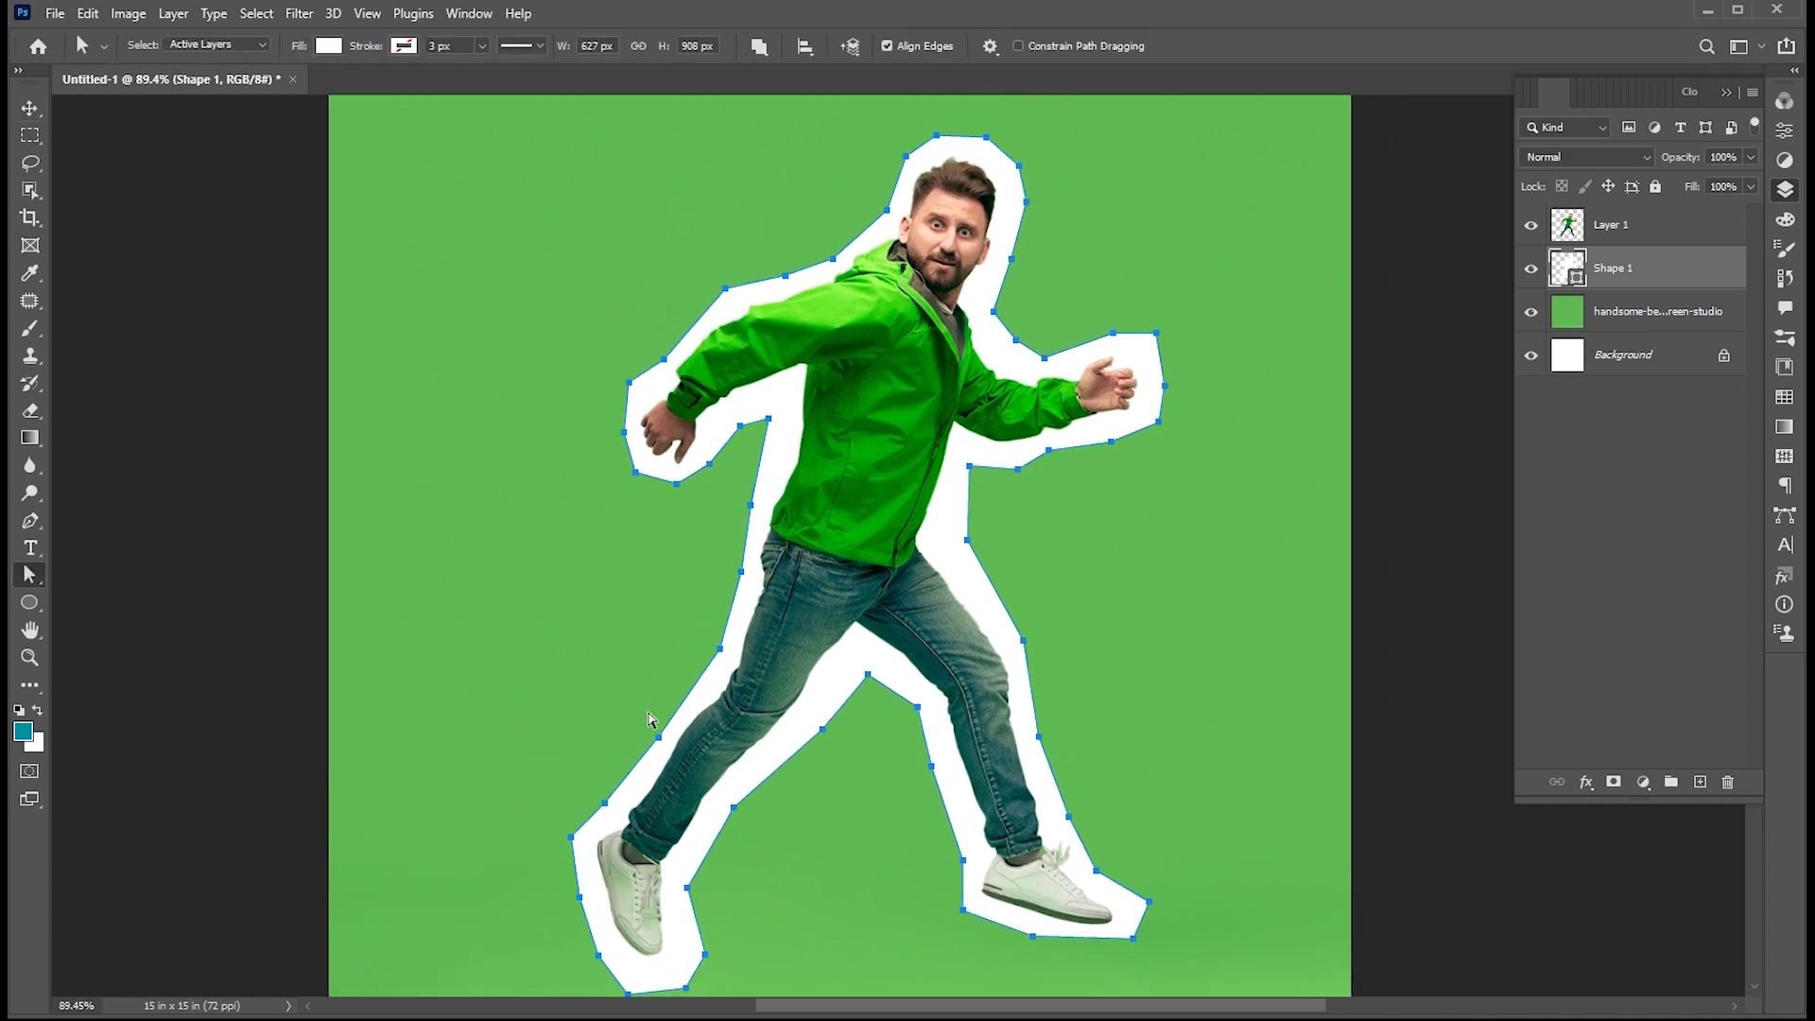
{"action": "left_click", "coordinate": [659, 737]}
{"action": "left_click_drag", "start_coordinate": [658, 736], "coordinate": [651, 730]}
{"action": "left_click_drag", "start_coordinate": [719, 649], "coordinate": [709, 649]}
{"action": "left_click_drag", "start_coordinate": [769, 432], "coordinate": [774, 411]}
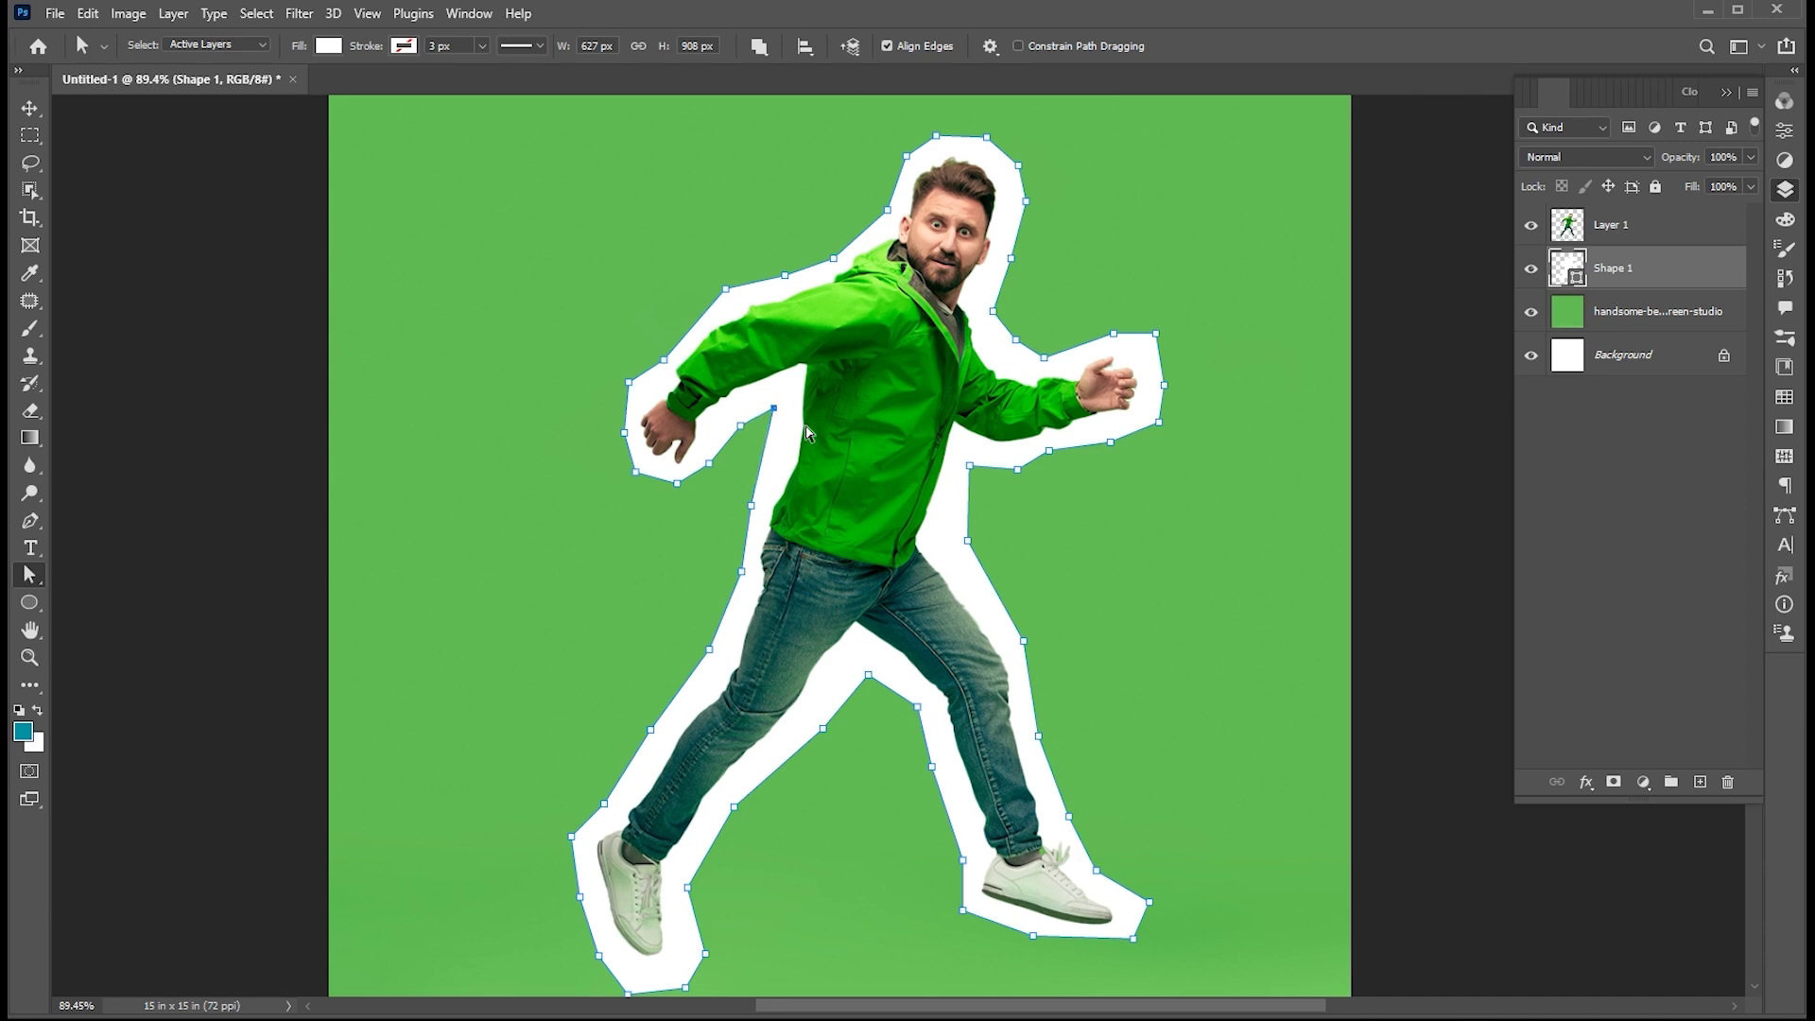
Adjust the outline's anchor points below the rear hand and along the top of the rear arm.
{"action": "left_click_drag", "start_coordinate": [677, 485], "coordinate": [677, 491]}
{"action": "left_click_drag", "start_coordinate": [834, 259], "coordinate": [784, 271]}
{"action": "left_click_drag", "start_coordinate": [665, 360], "coordinate": [665, 352]}
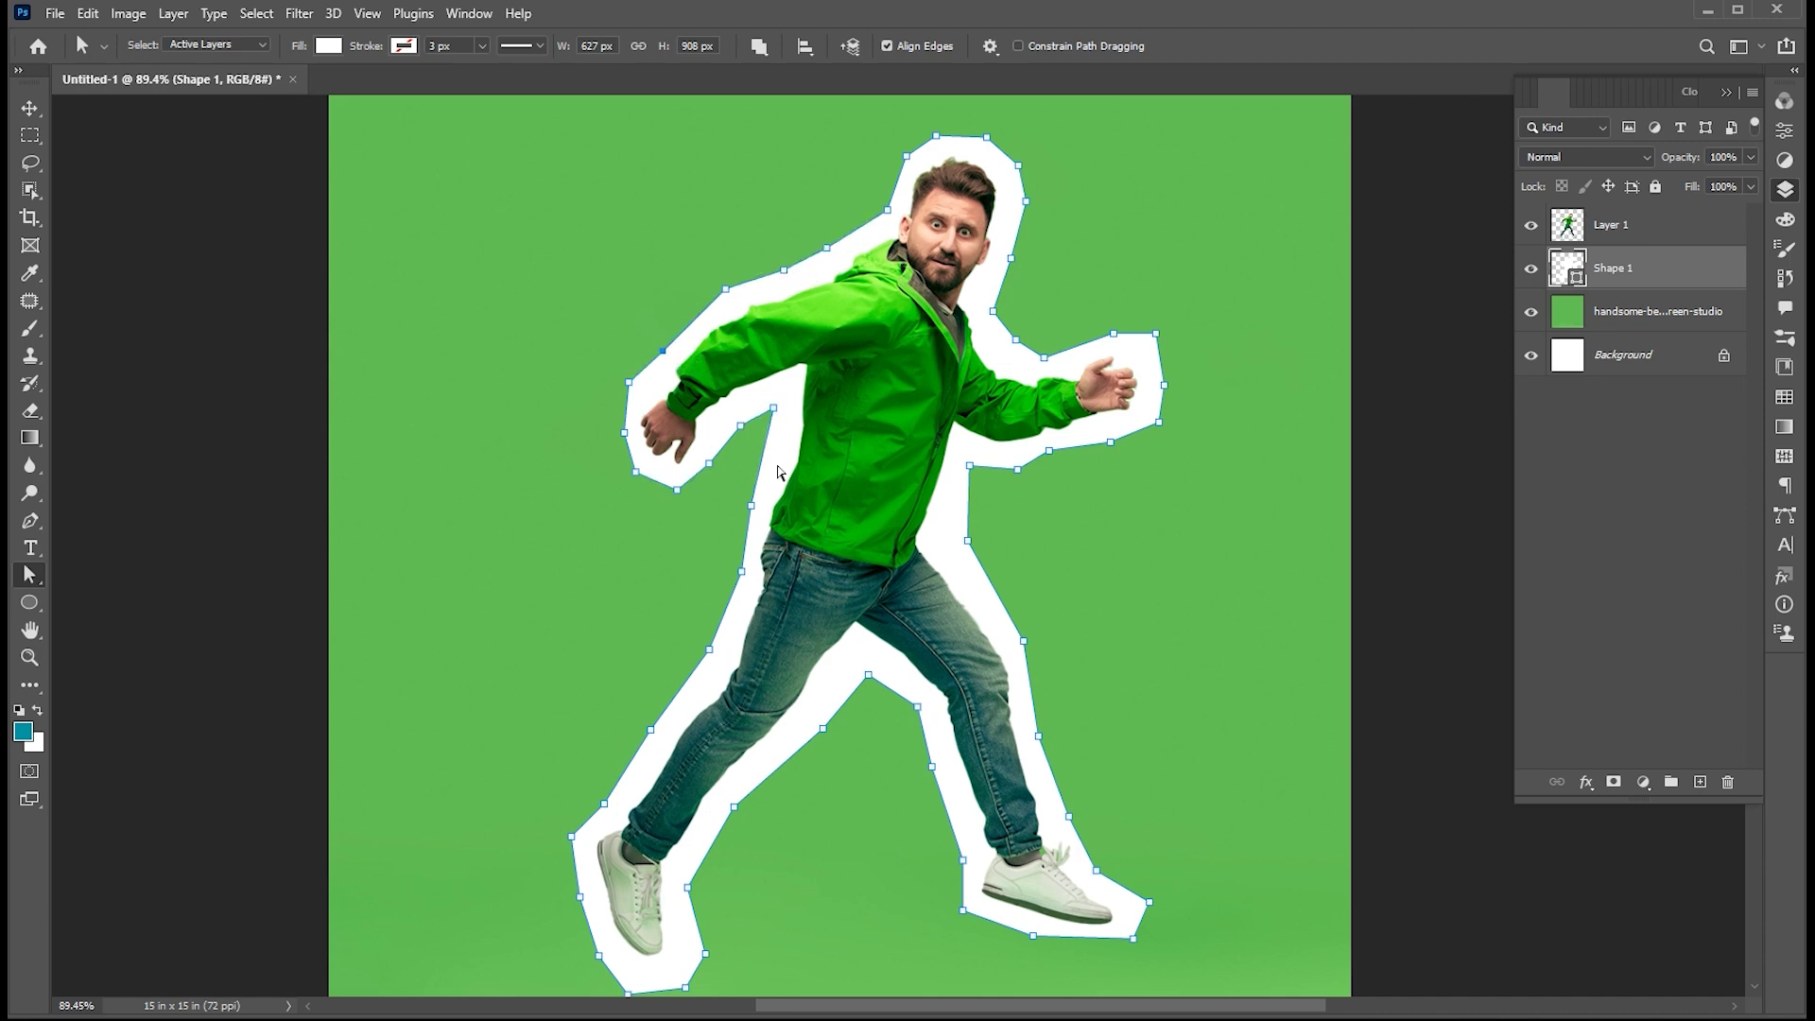
Fine-tune the outline's corner points at the back shoe, the front shoe and the front hand.
{"action": "left_click_drag", "start_coordinate": [629, 993], "coordinate": [630, 987]}
{"action": "left_click_drag", "start_coordinate": [1148, 905], "coordinate": [1140, 899]}
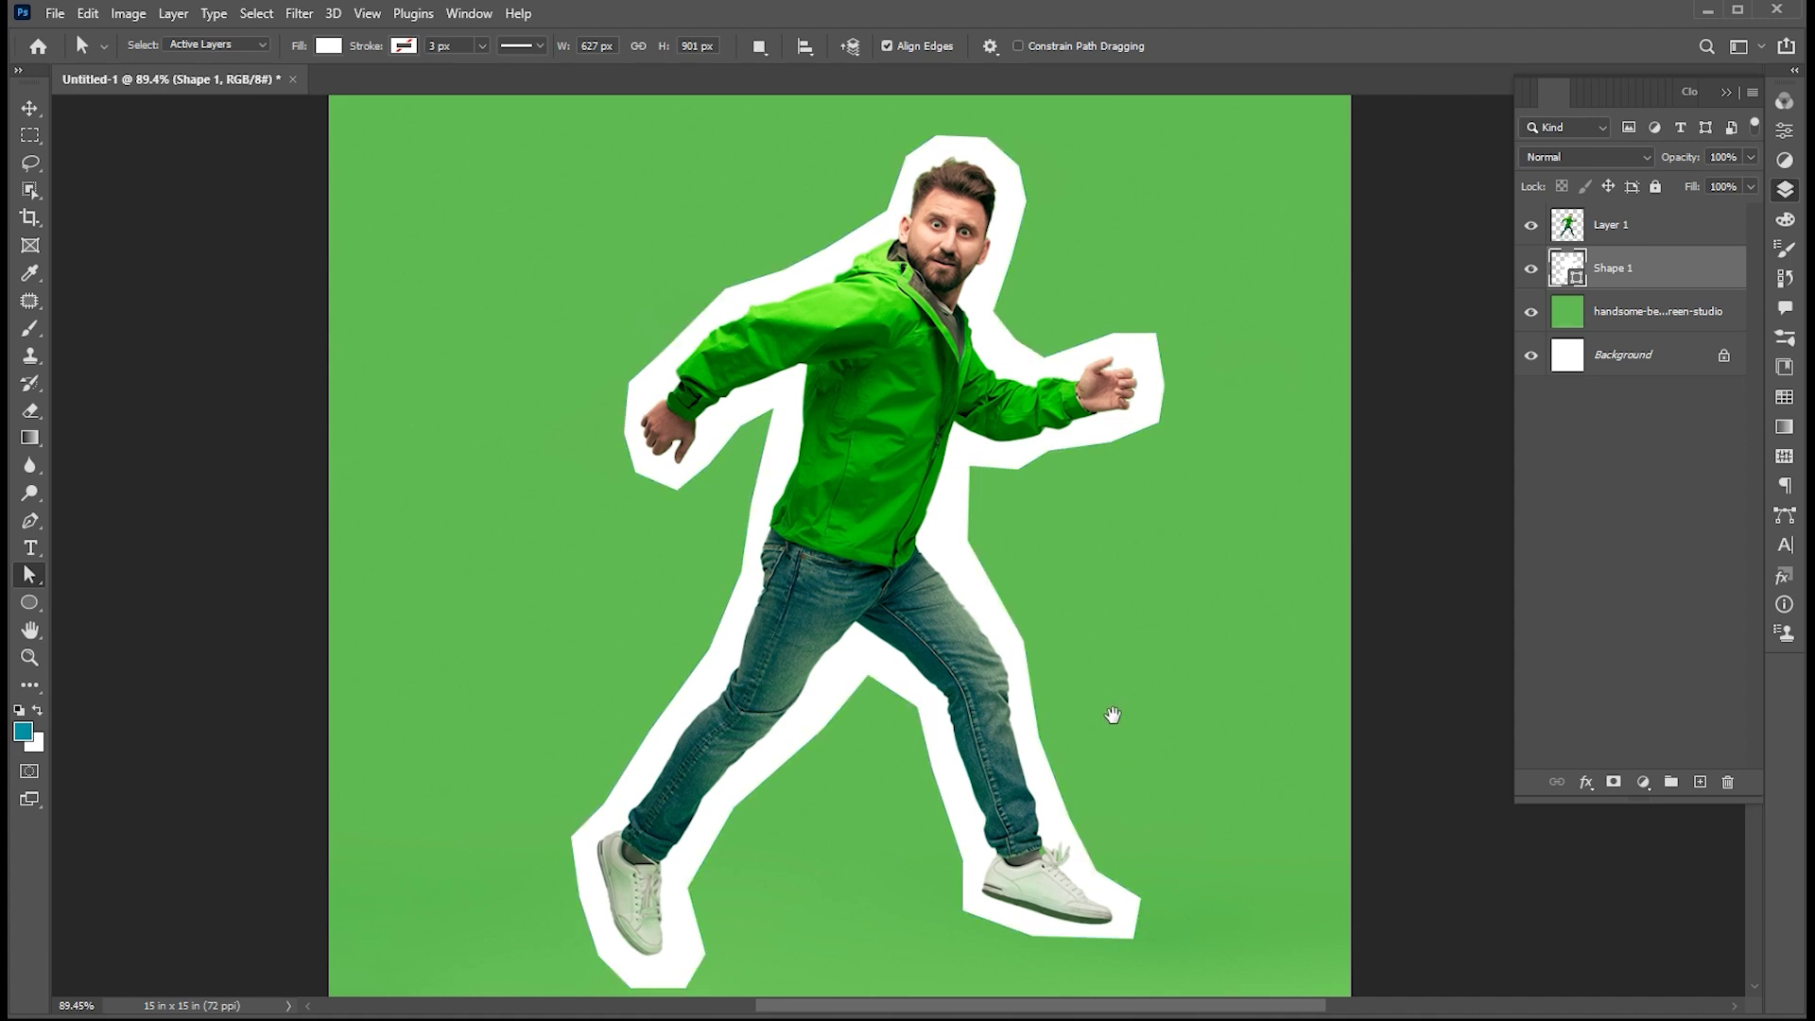
{"action": "left_click_drag", "start_coordinate": [1111, 717], "coordinate": [1086, 700]}
{"action": "left_click_drag", "start_coordinate": [1131, 319], "coordinate": [1123, 325]}
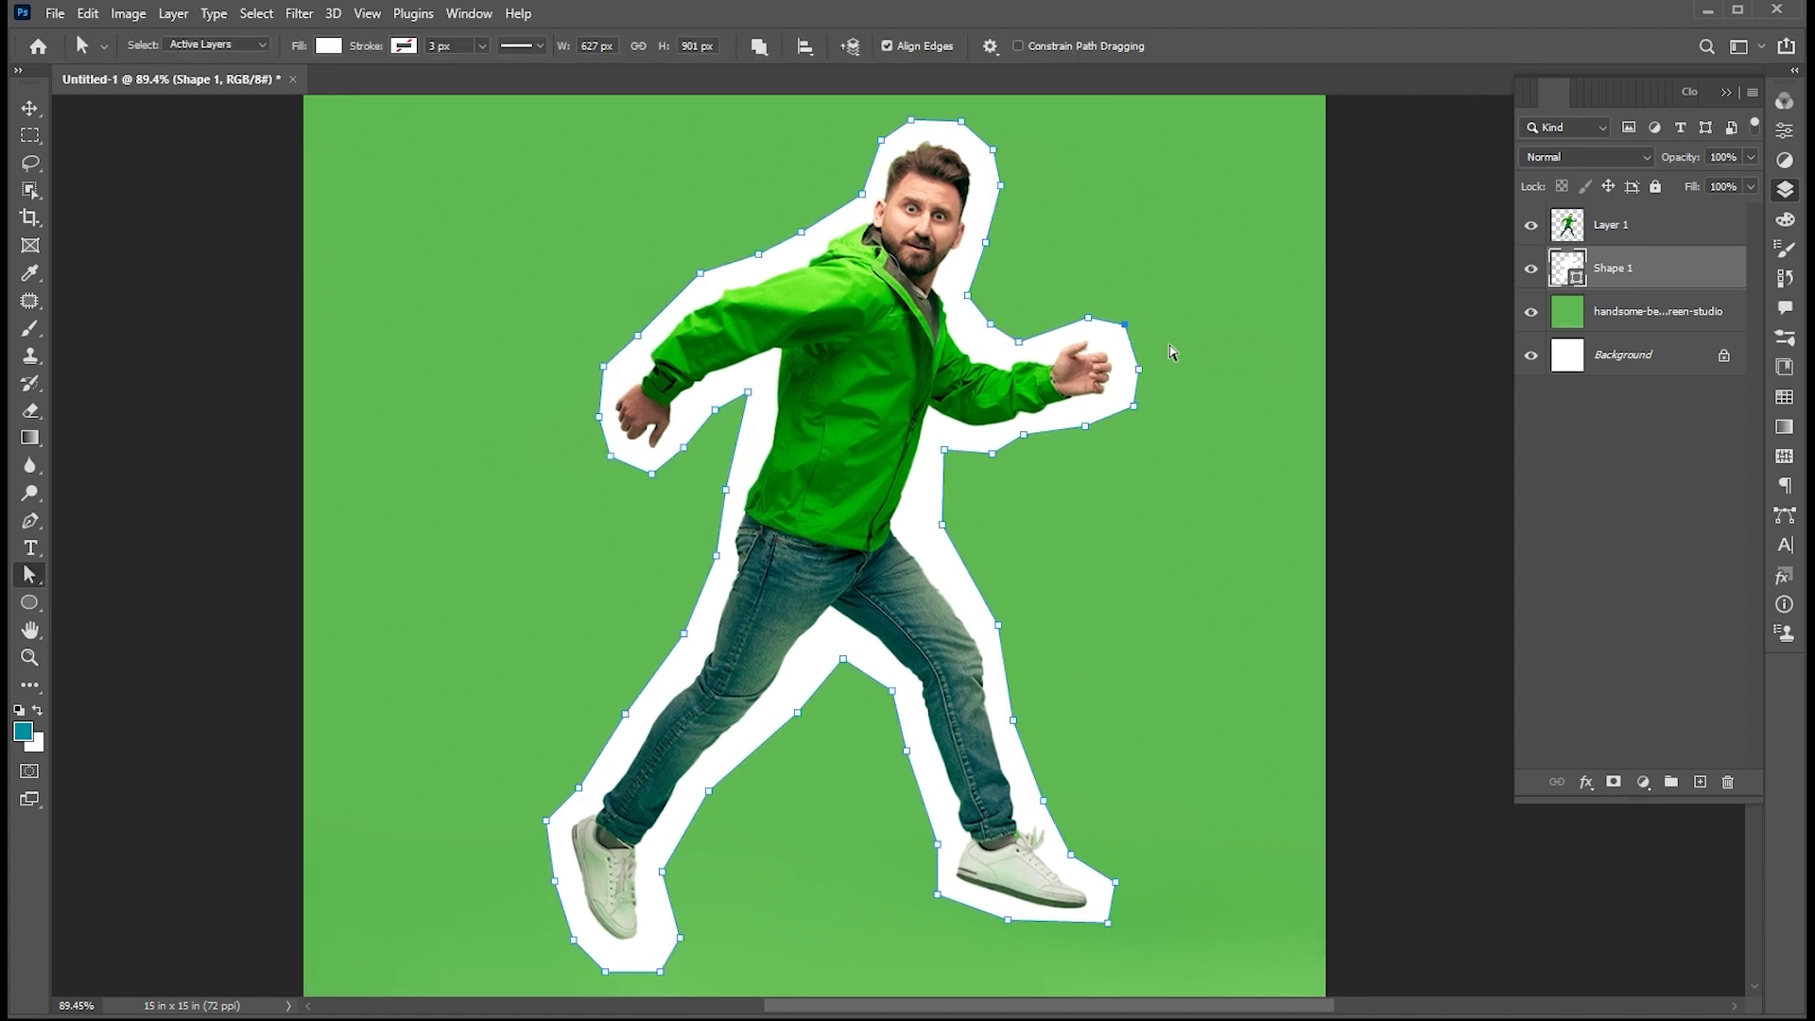
{"action": "key", "text": "z"}
{"action": "left_click_drag", "start_coordinate": [1105, 543], "coordinate": [1070, 535]}
{"action": "key", "text": "v"}
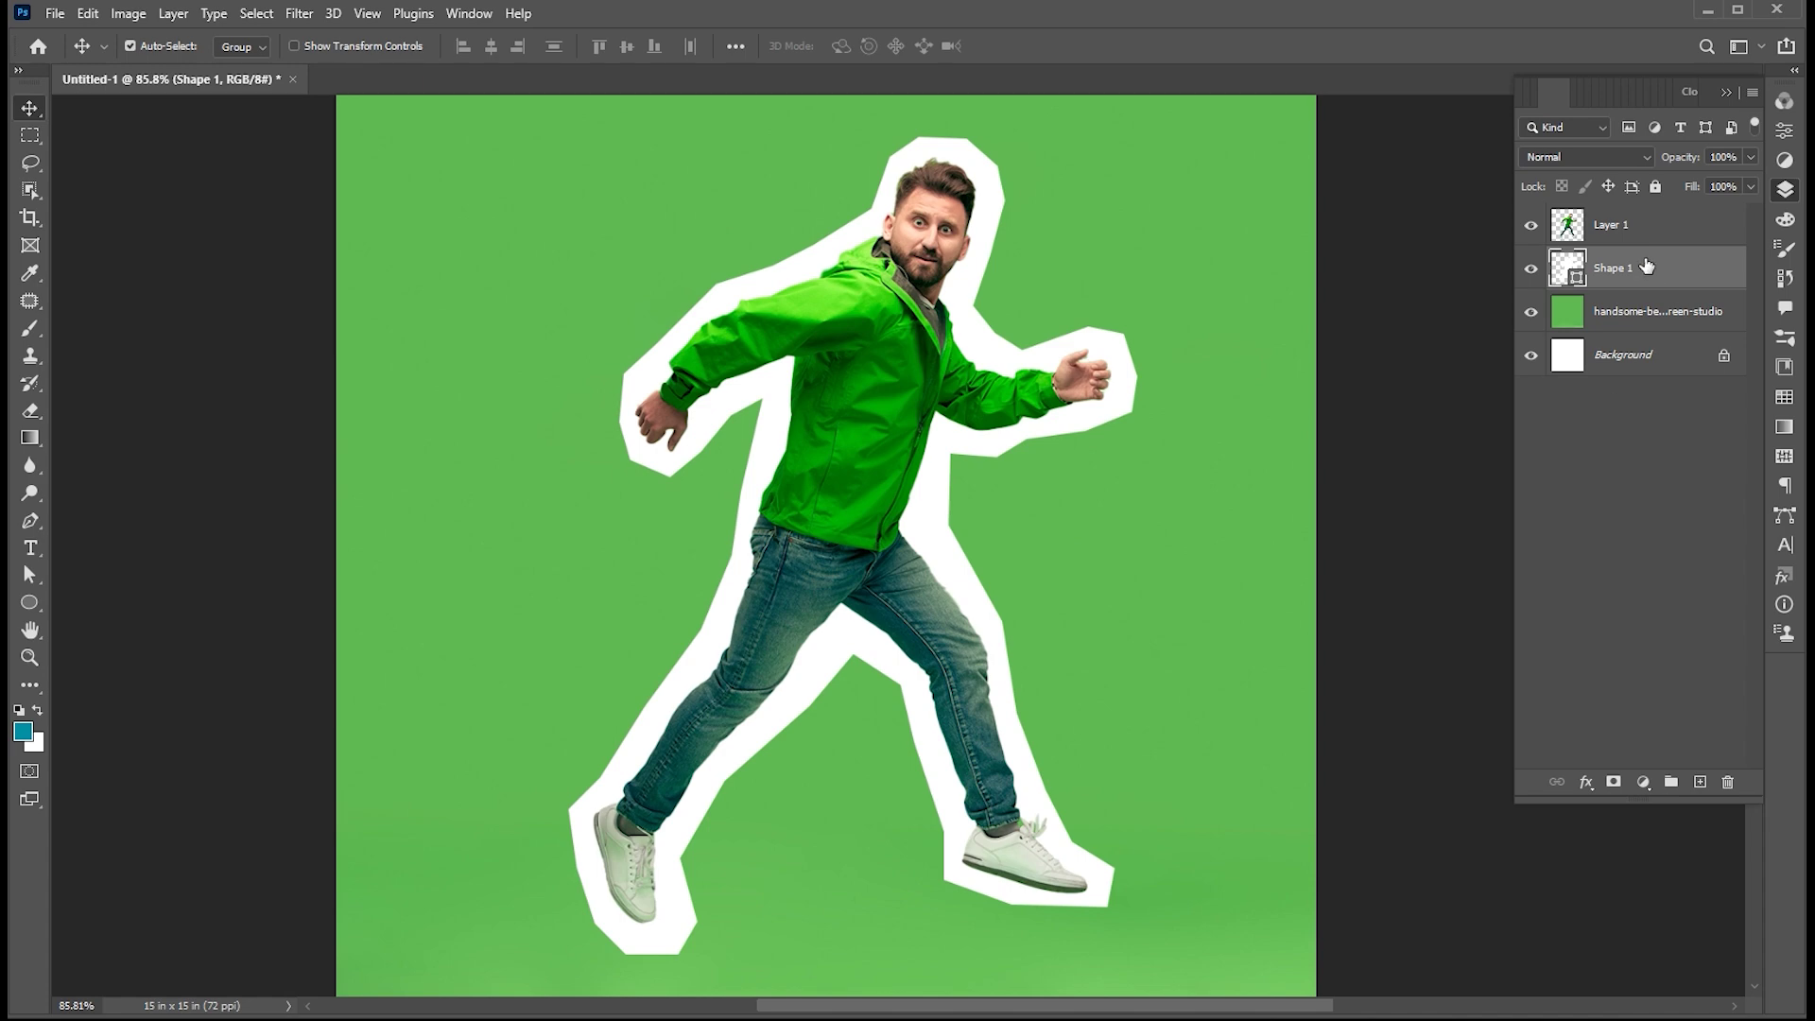
Place the crumpled-white-paperboard image as embedded above the green background layer and scale it to cover the whole canvas.
{"action": "left_click", "coordinate": [1616, 313]}
{"action": "left_click", "coordinate": [55, 14]}
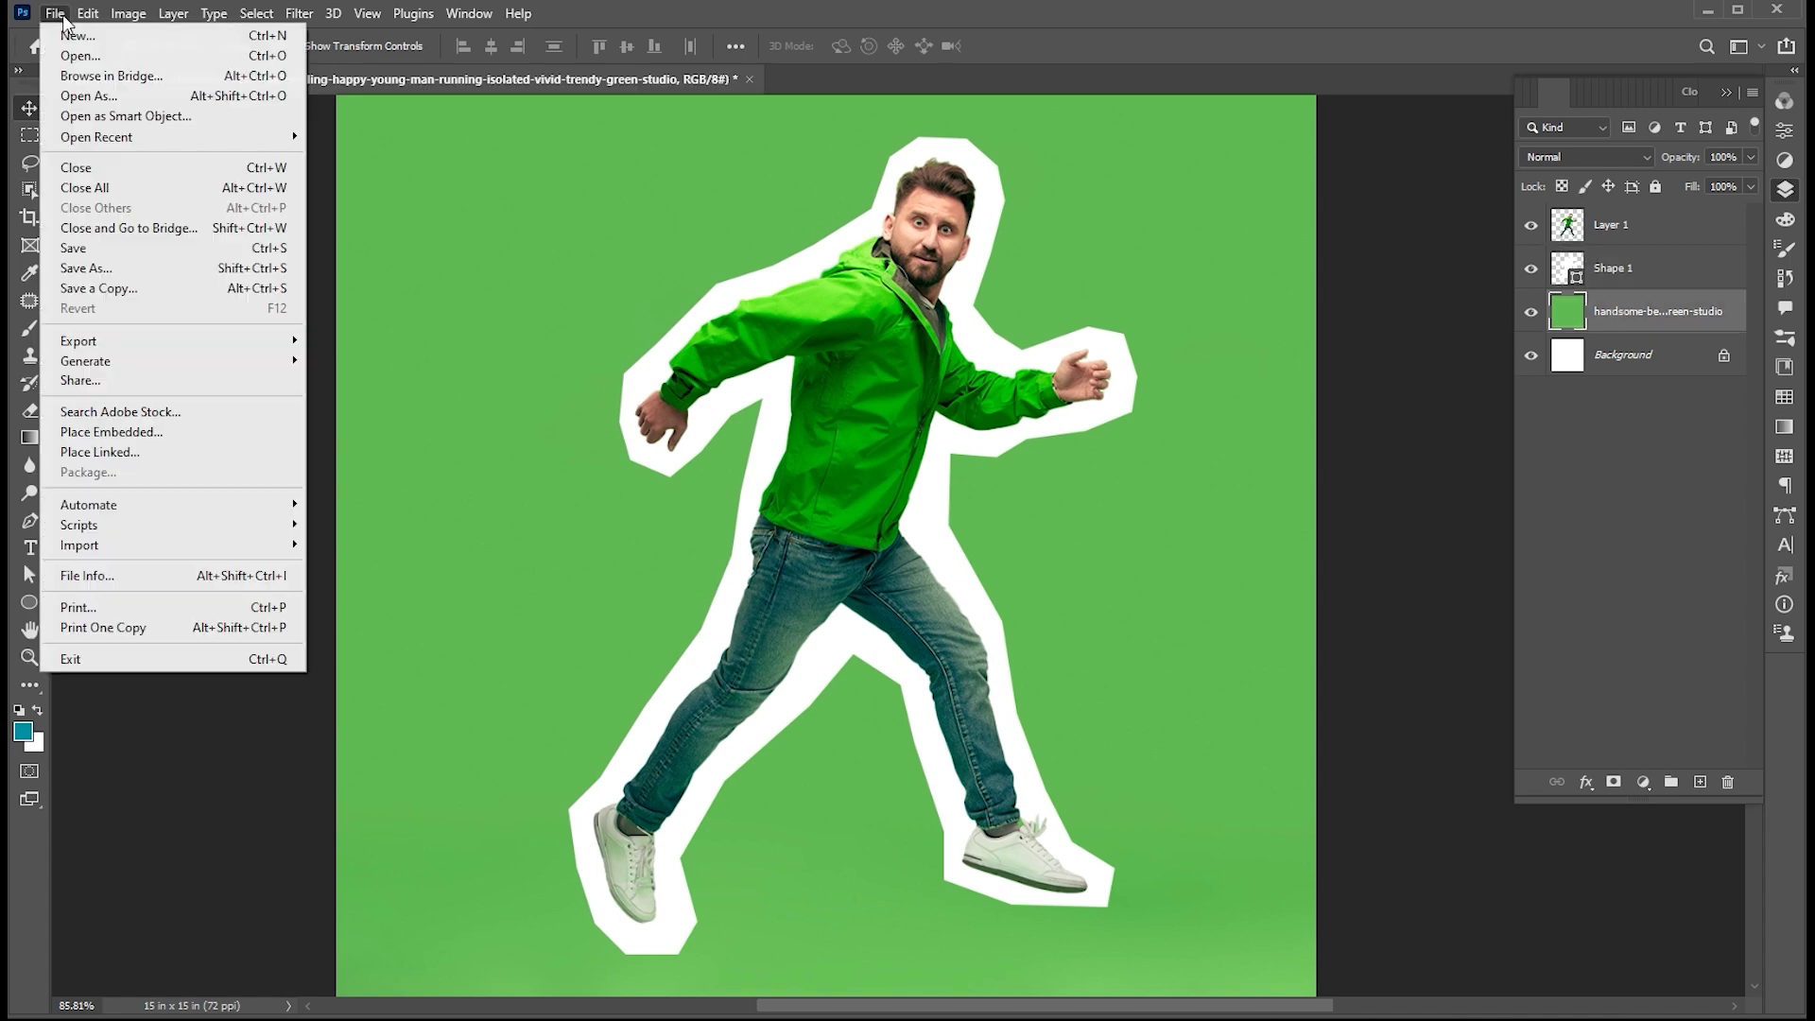
{"action": "left_click", "coordinate": [133, 429]}
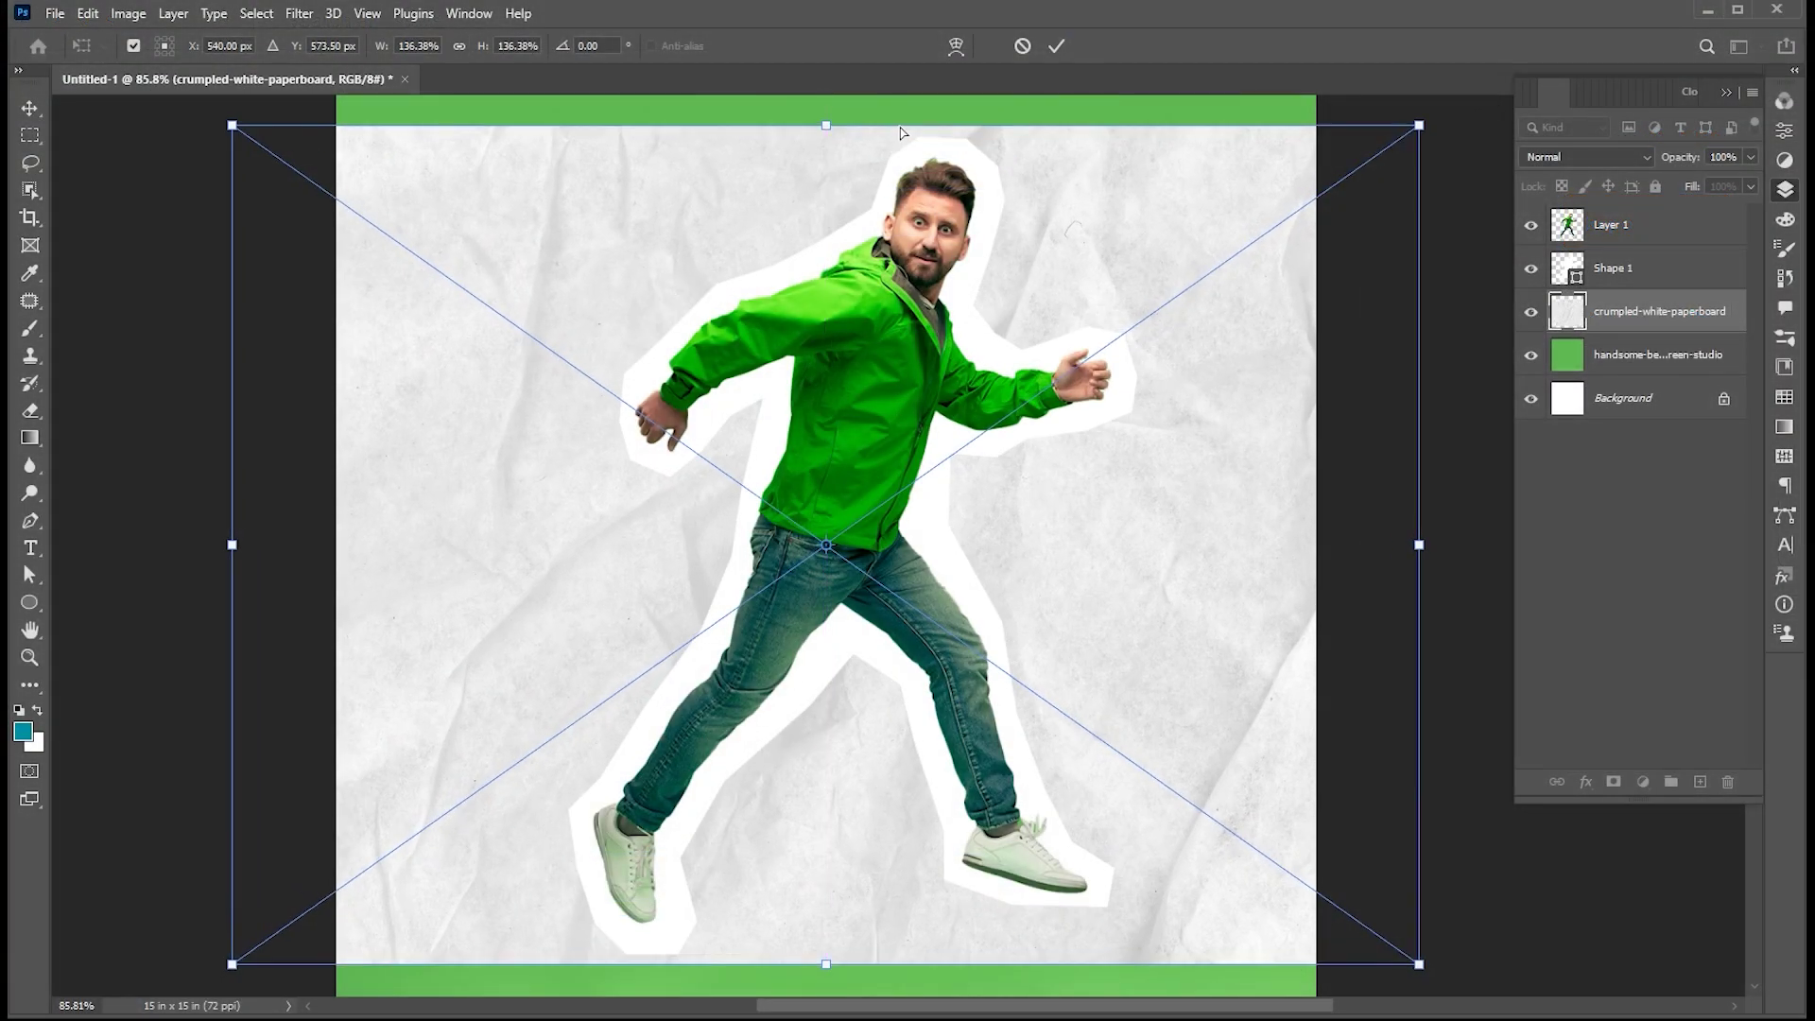
{"action": "scroll", "coordinate": [900, 133], "scroll_direction": "down", "scroll_amount": 1}
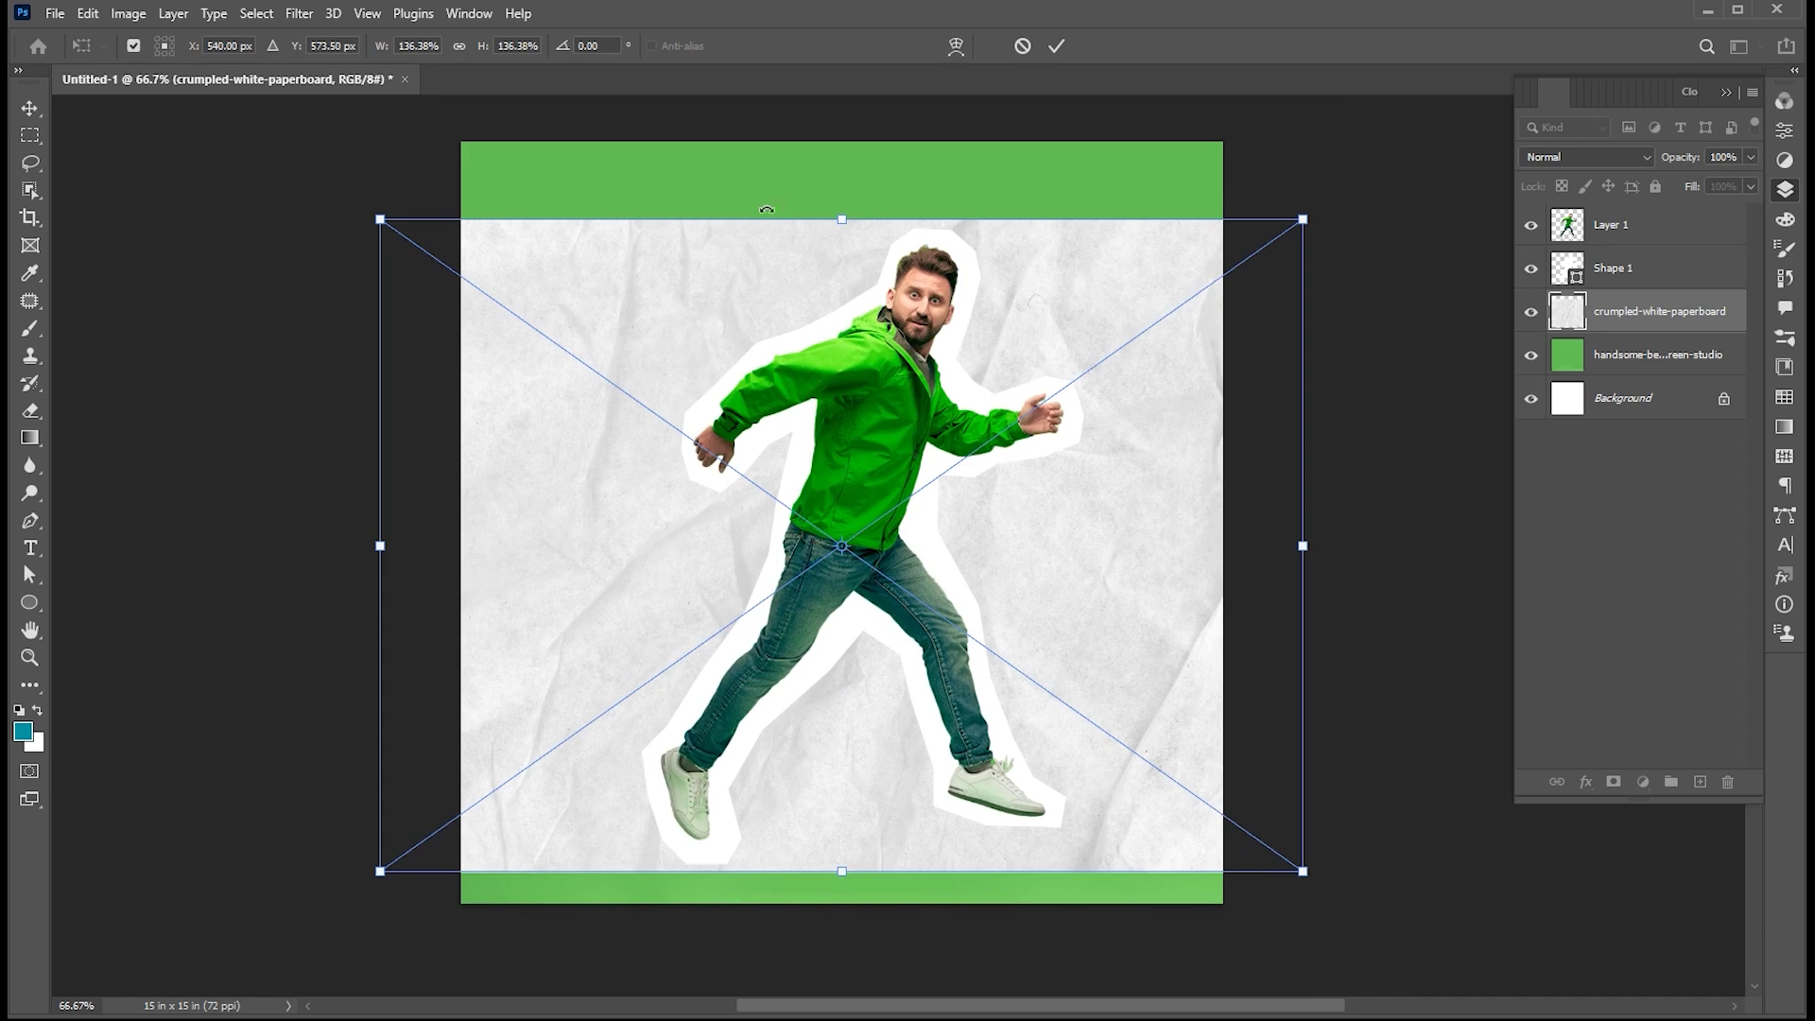
{"action": "left_click_drag", "start_coordinate": [837, 219], "coordinate": [869, 178]}
{"action": "left_click_drag", "start_coordinate": [1154, 266], "coordinate": [1175, 232]}
{"action": "left_click_drag", "start_coordinate": [863, 894], "coordinate": [863, 917]}
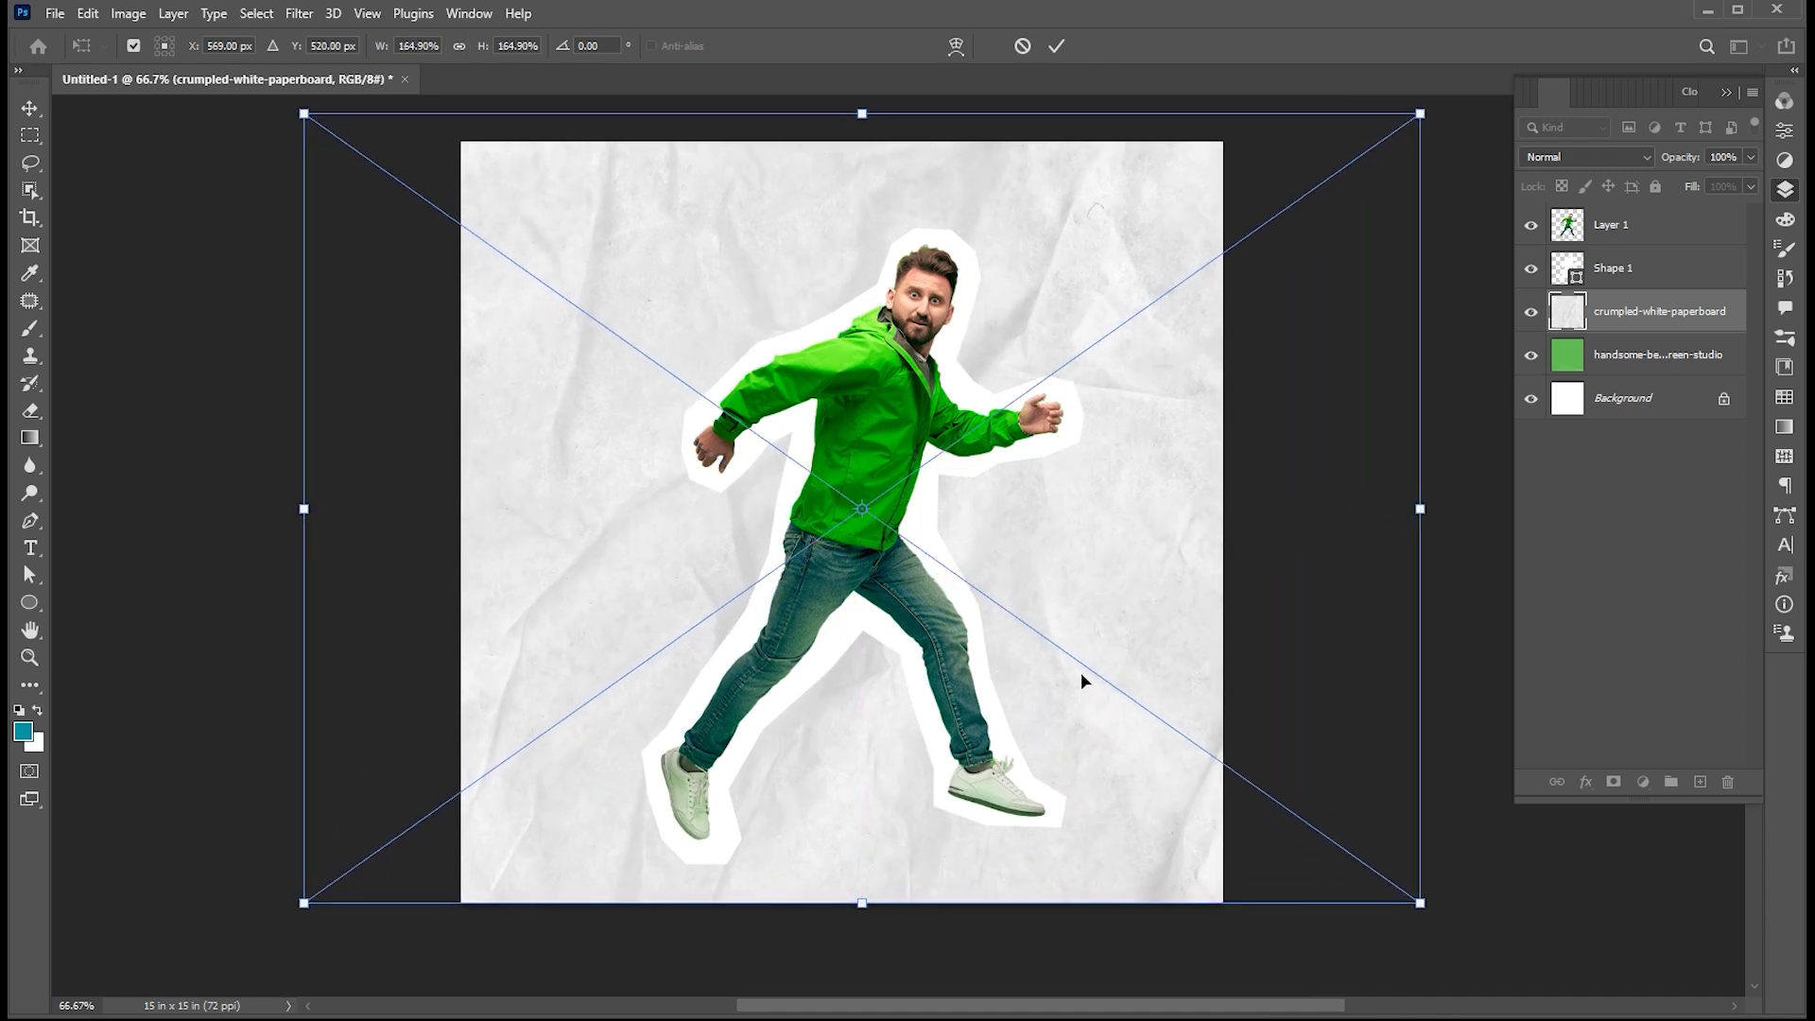
{"action": "left_click_drag", "start_coordinate": [1080, 682], "coordinate": [1080, 690]}
{"action": "left_click_drag", "start_coordinate": [304, 522], "coordinate": [355, 521]}
{"action": "left_click_drag", "start_coordinate": [1414, 522], "coordinate": [1389, 520]}
{"action": "key", "text": "Return"}
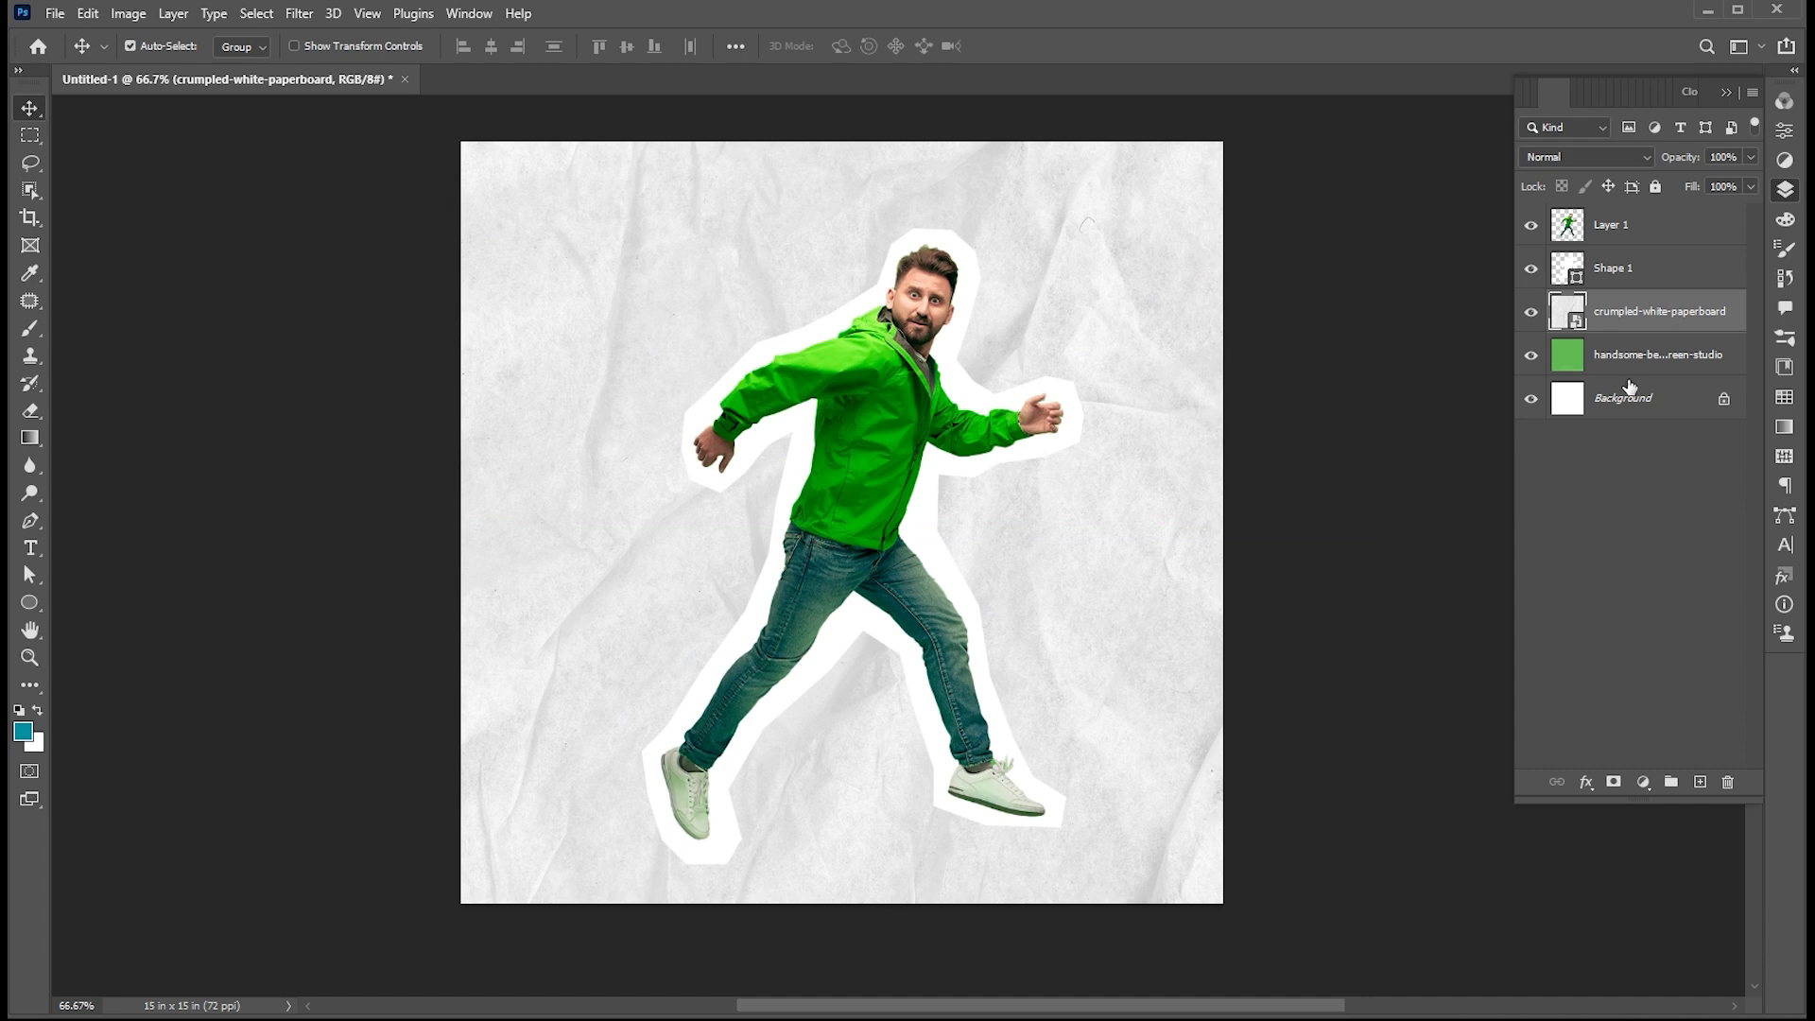
Set the crumpled-white-paperboard layer's blend mode to Multiply.
{"action": "left_click", "coordinate": [1563, 157]}
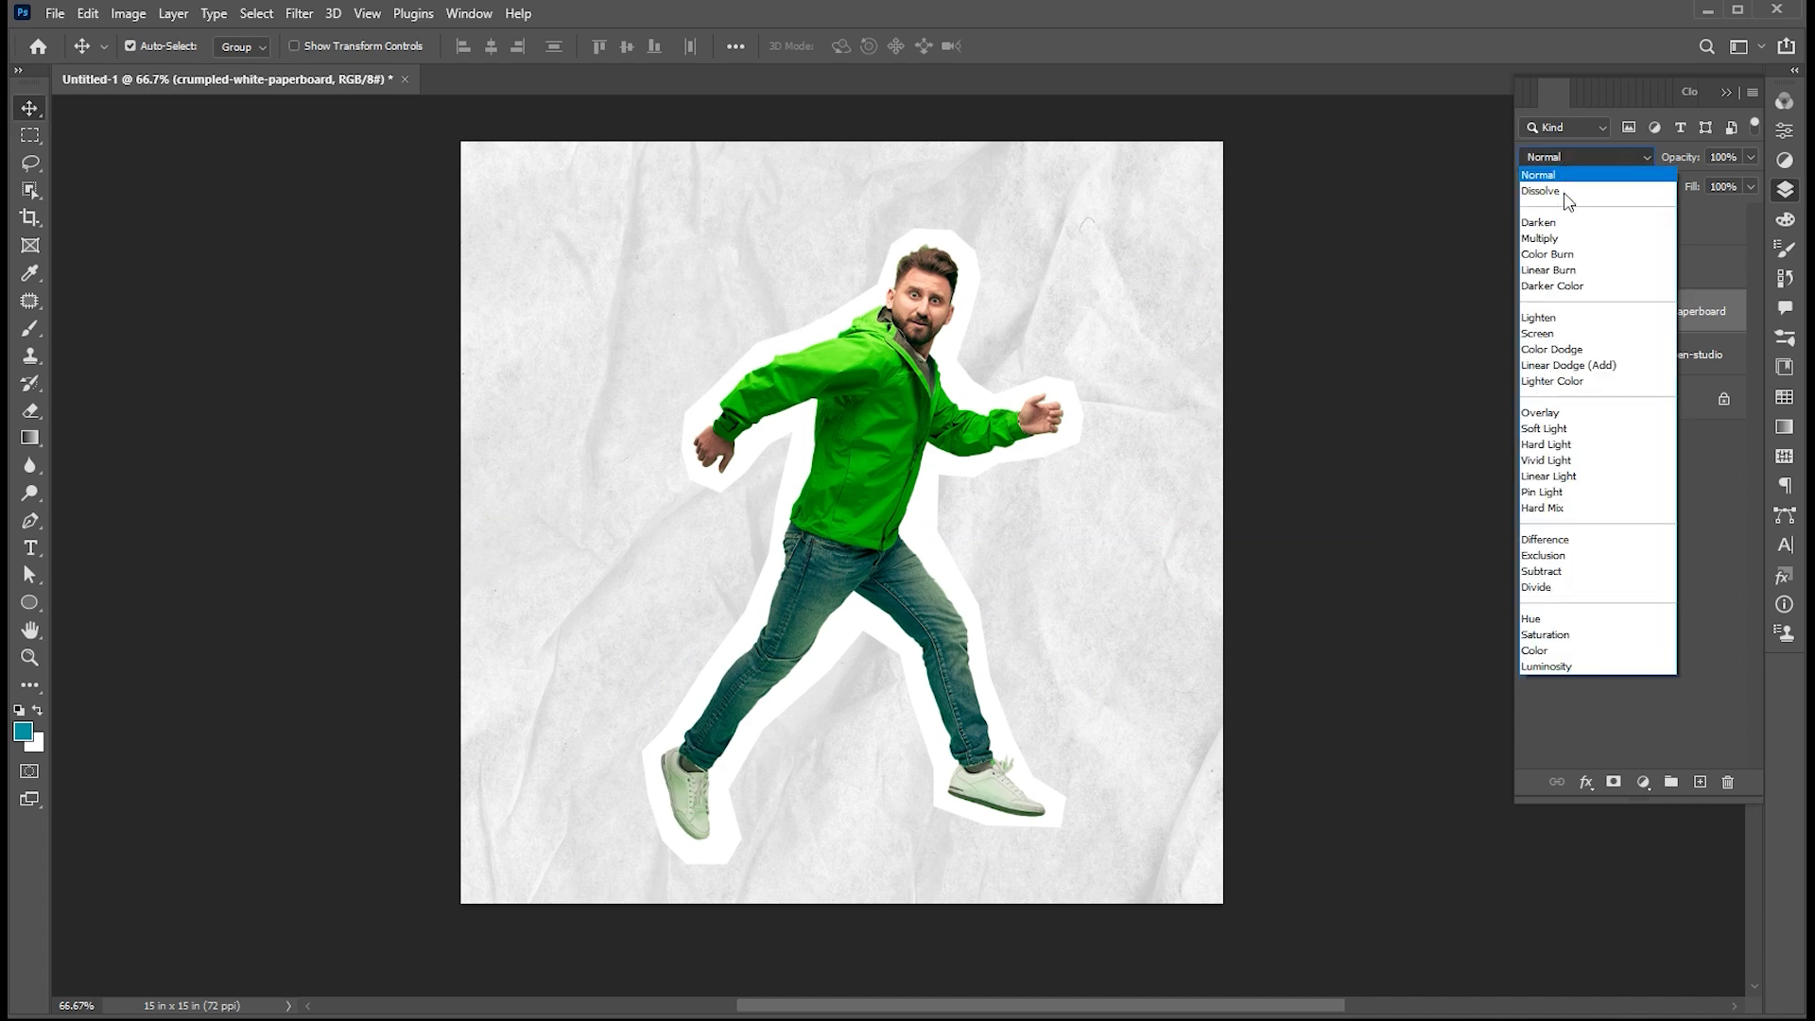
{"action": "left_click", "coordinate": [1555, 237]}
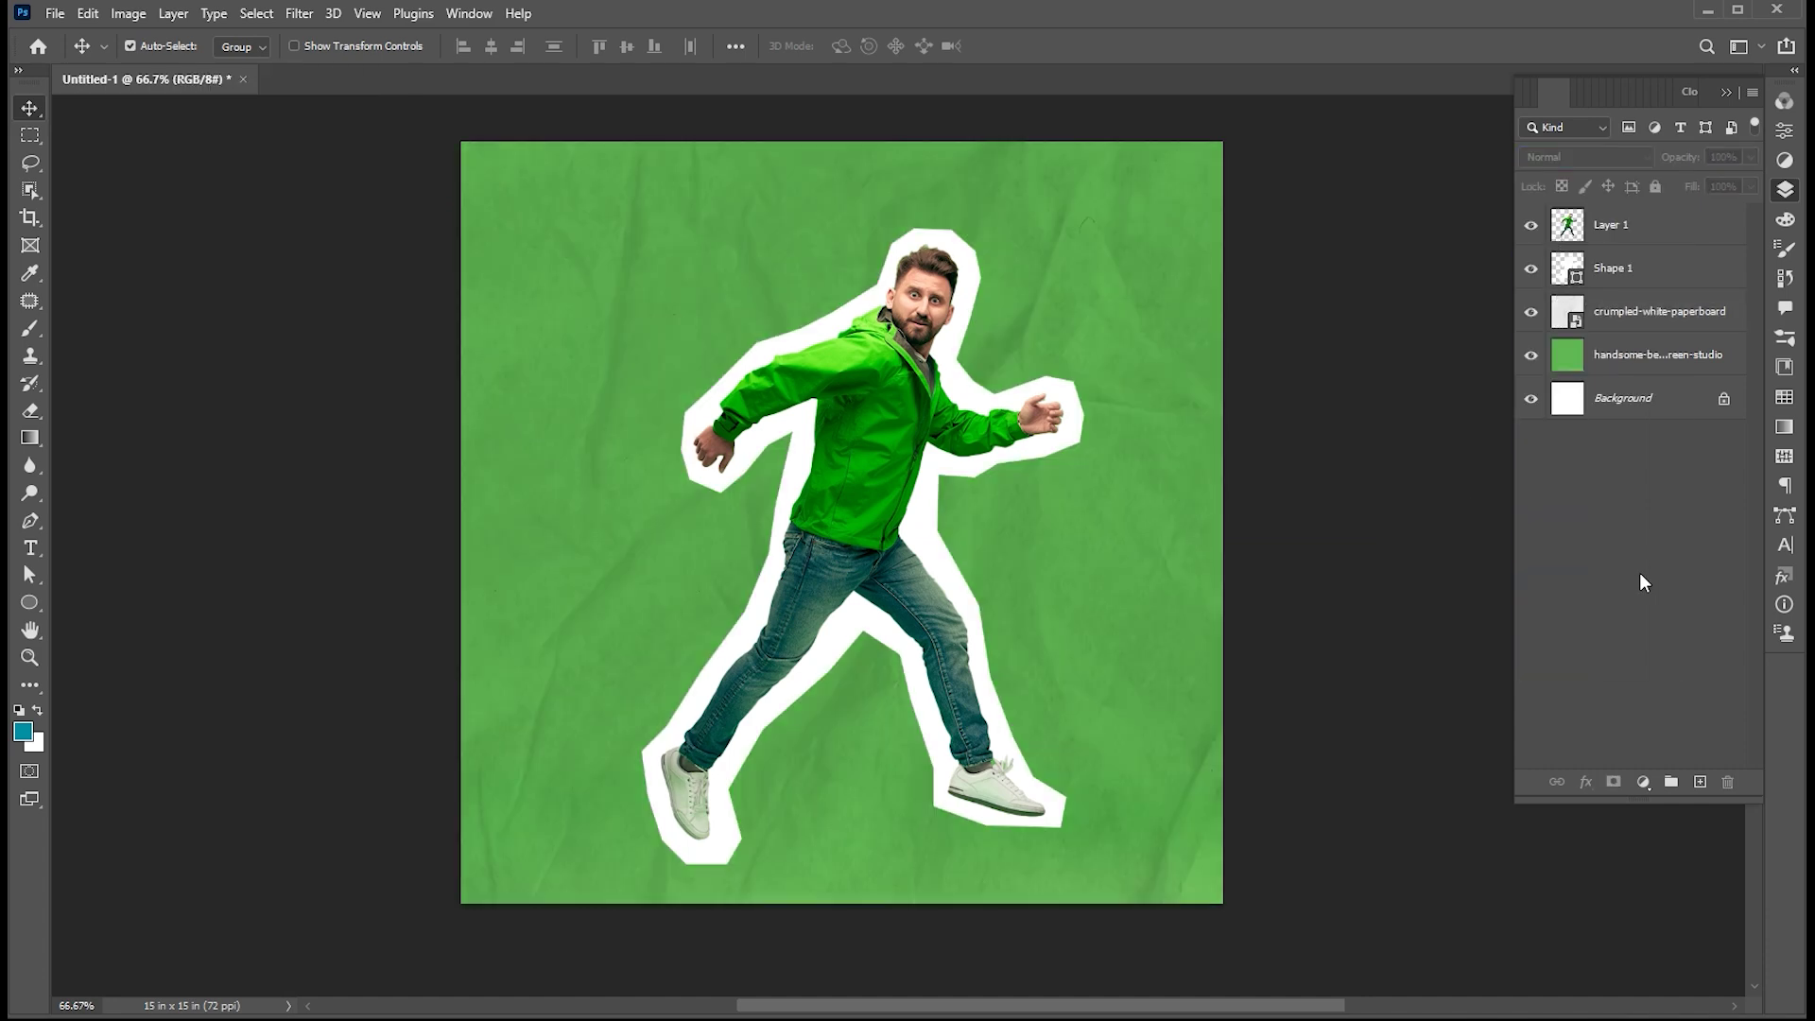
{"action": "key", "text": "ctrl+0"}
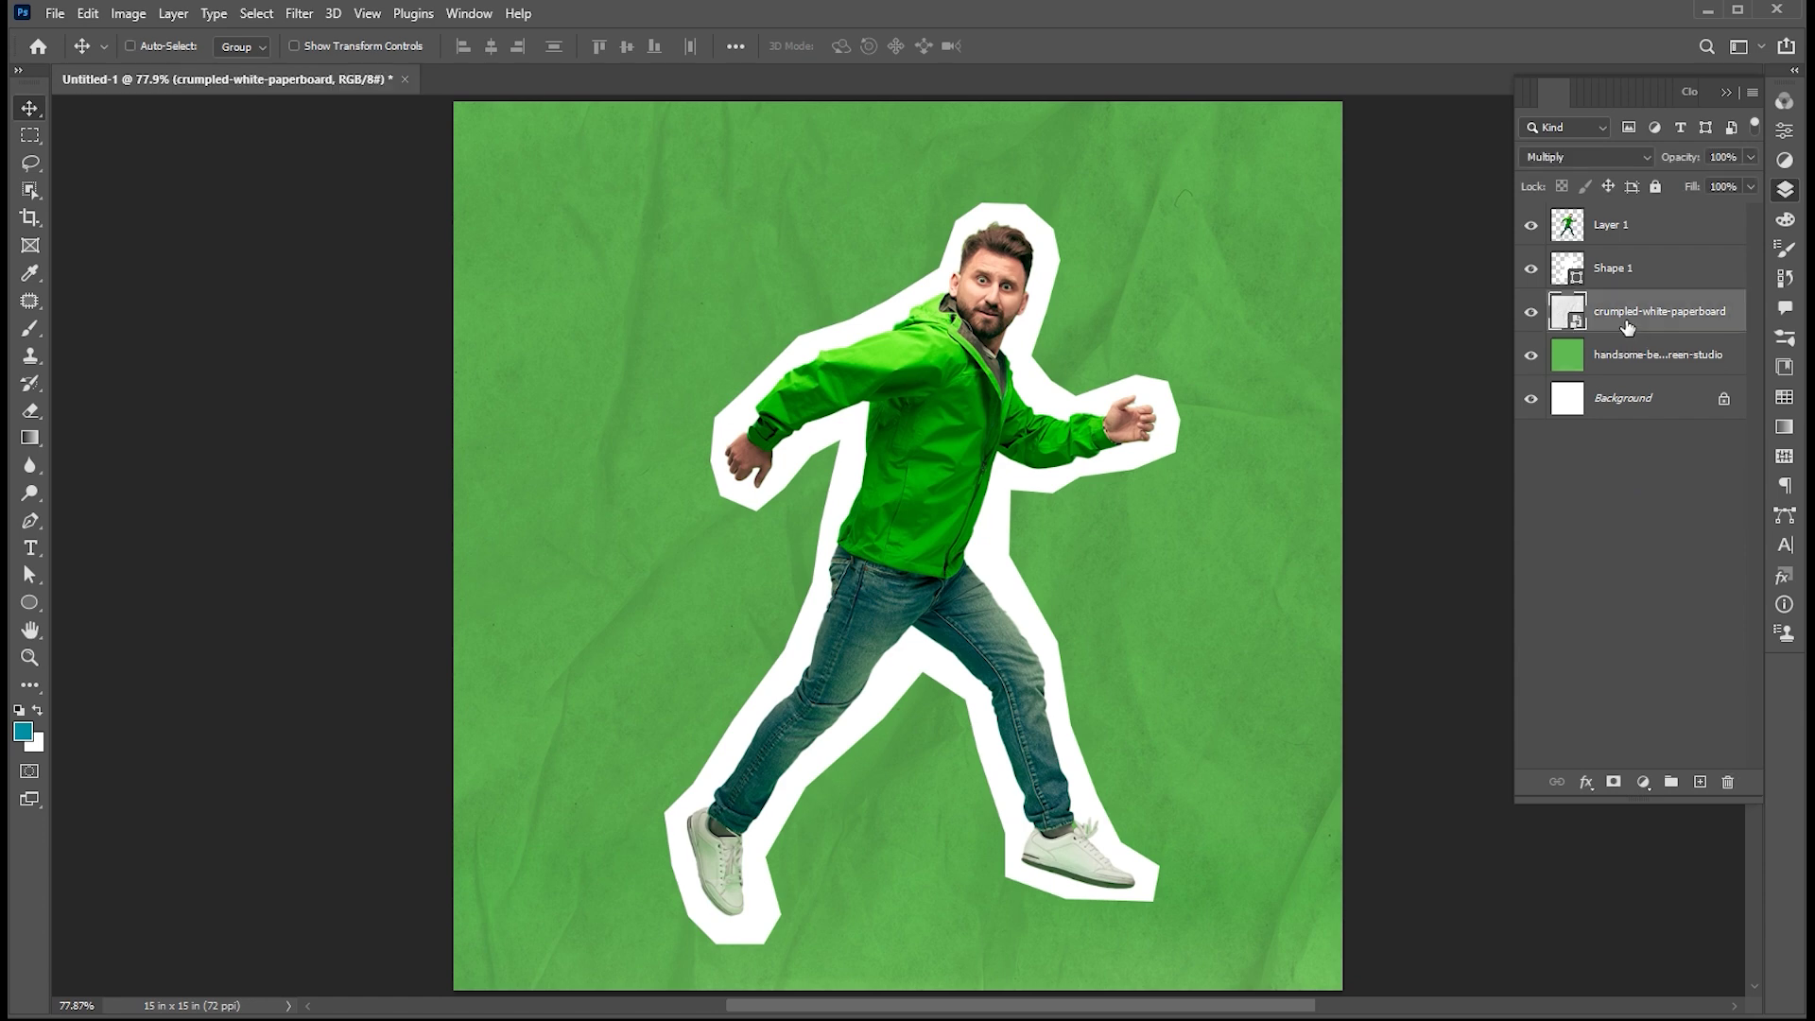
Duplicate the crumpled-white-paperboard layer, set the copy's blend mode to Normal, and clip it to Shape 1 from directly above.
{"action": "key", "text": "ctrl+j"}
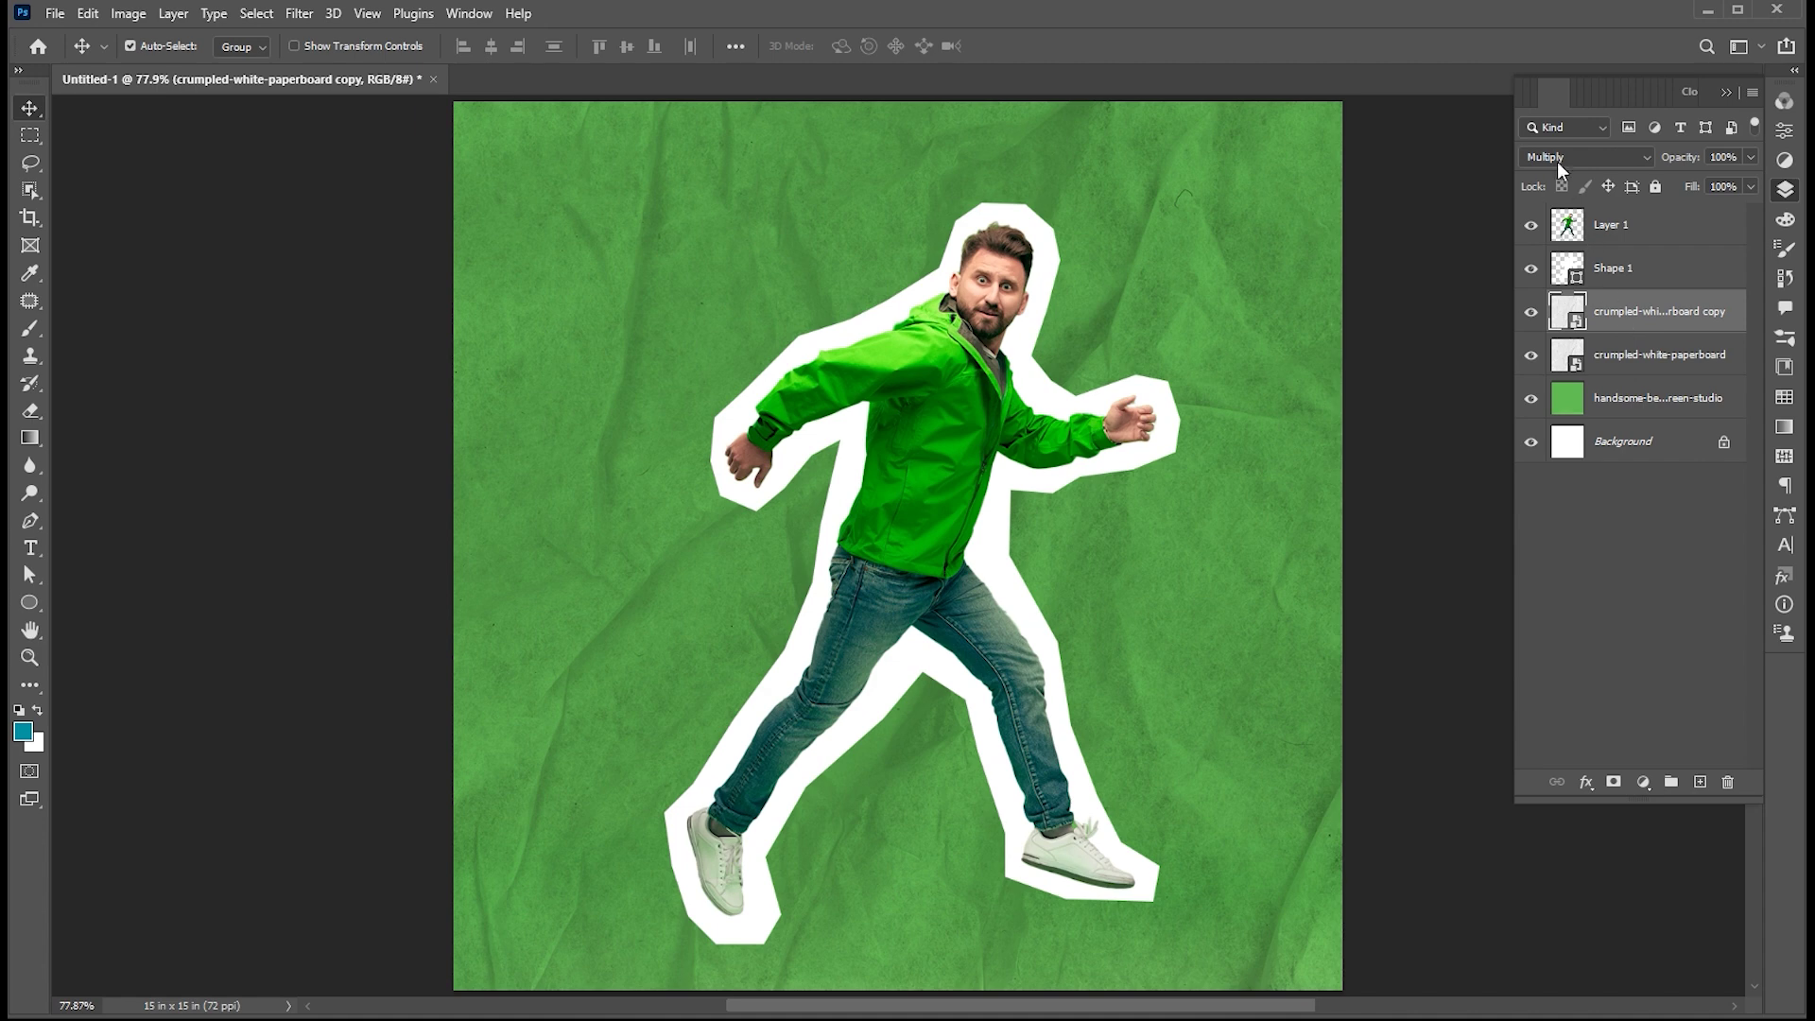
{"action": "left_click", "coordinate": [1556, 161]}
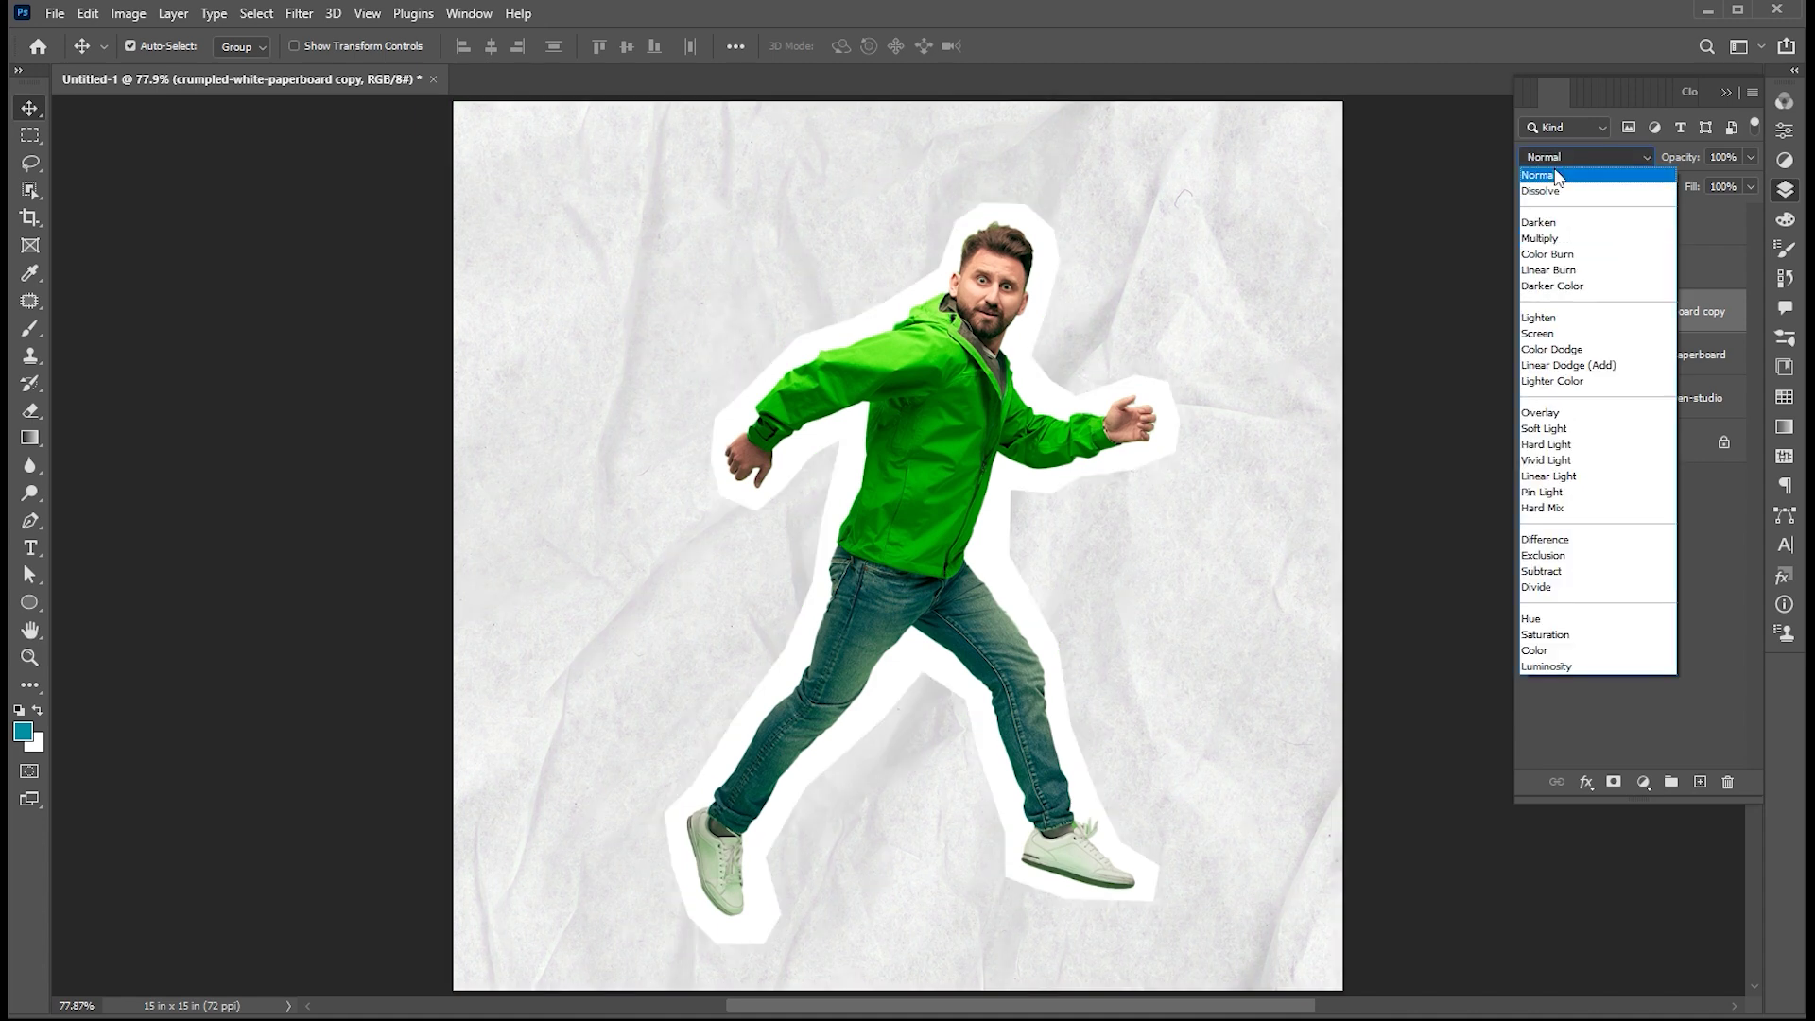
{"action": "left_click", "coordinate": [1556, 176]}
{"action": "left_click_drag", "start_coordinate": [1653, 326], "coordinate": [1656, 265]}
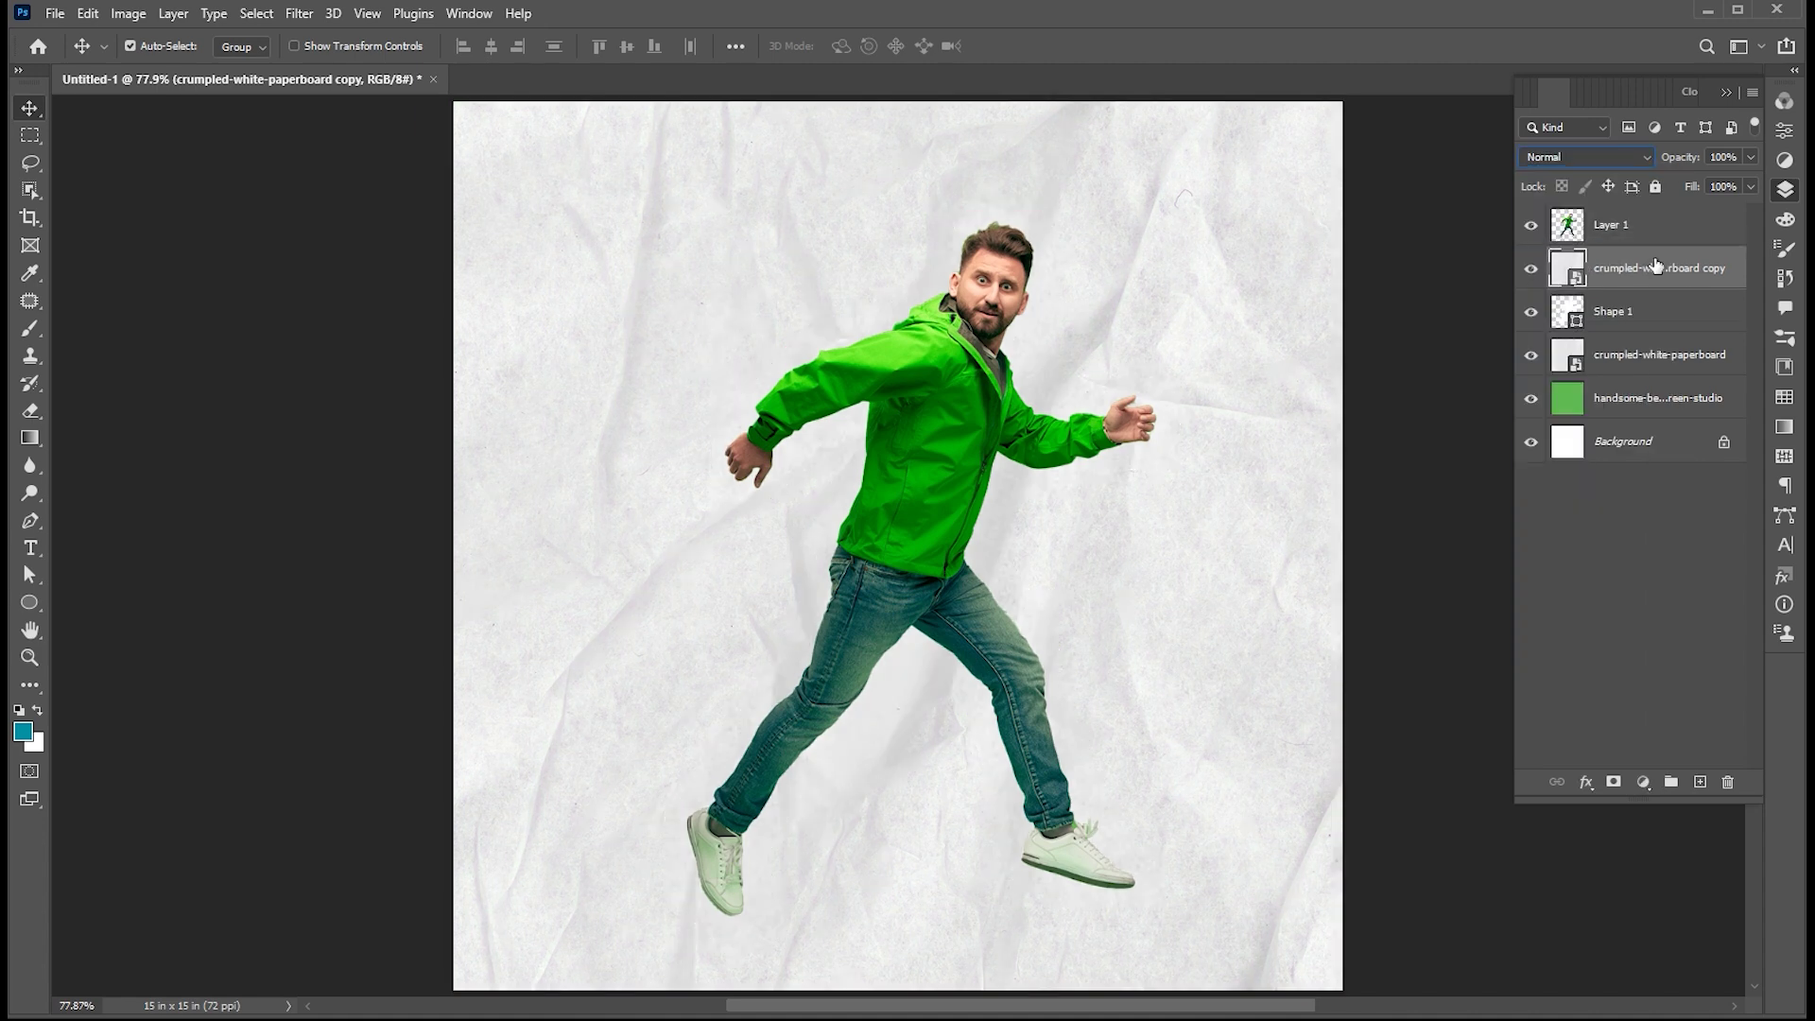
{"action": "right_click", "coordinate": [1612, 267]}
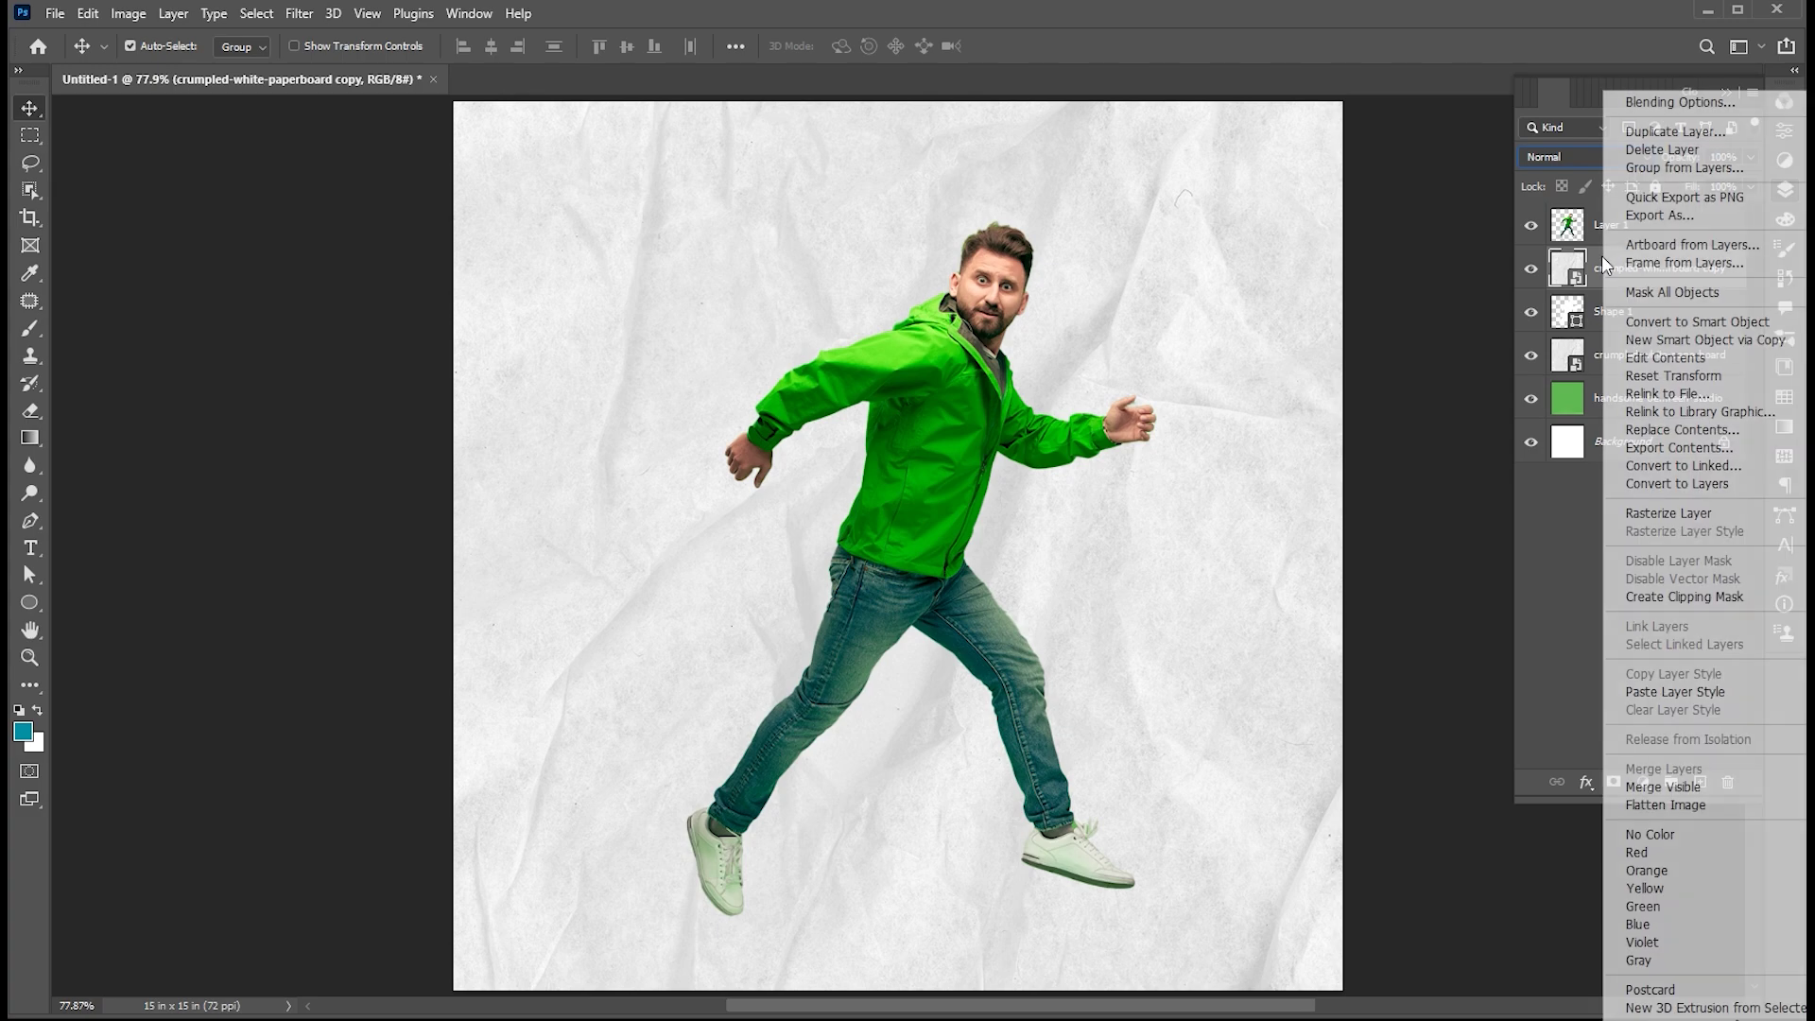
{"action": "left_click", "coordinate": [1638, 597]}
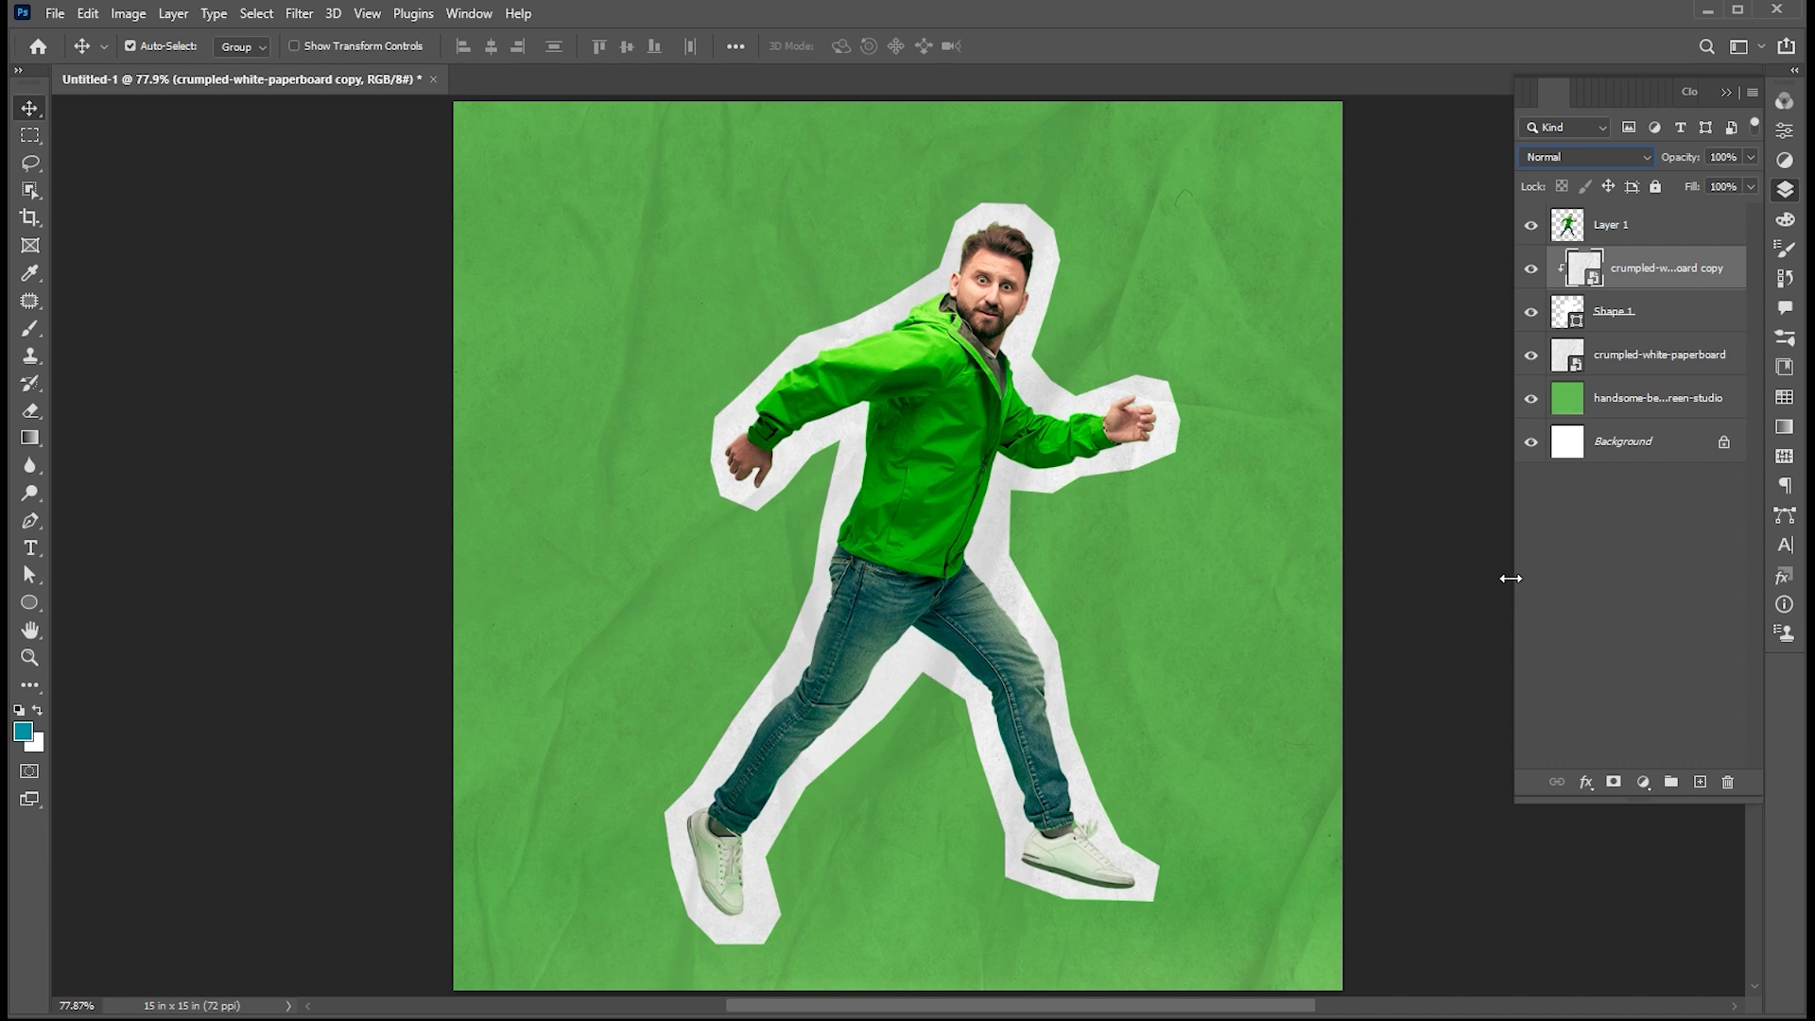
Add a Drop Shadow layer style to Shape 1, keeping the cutout in view beside the settings.
{"action": "left_click", "coordinate": [1622, 312]}
{"action": "right_click", "coordinate": [1622, 310]}
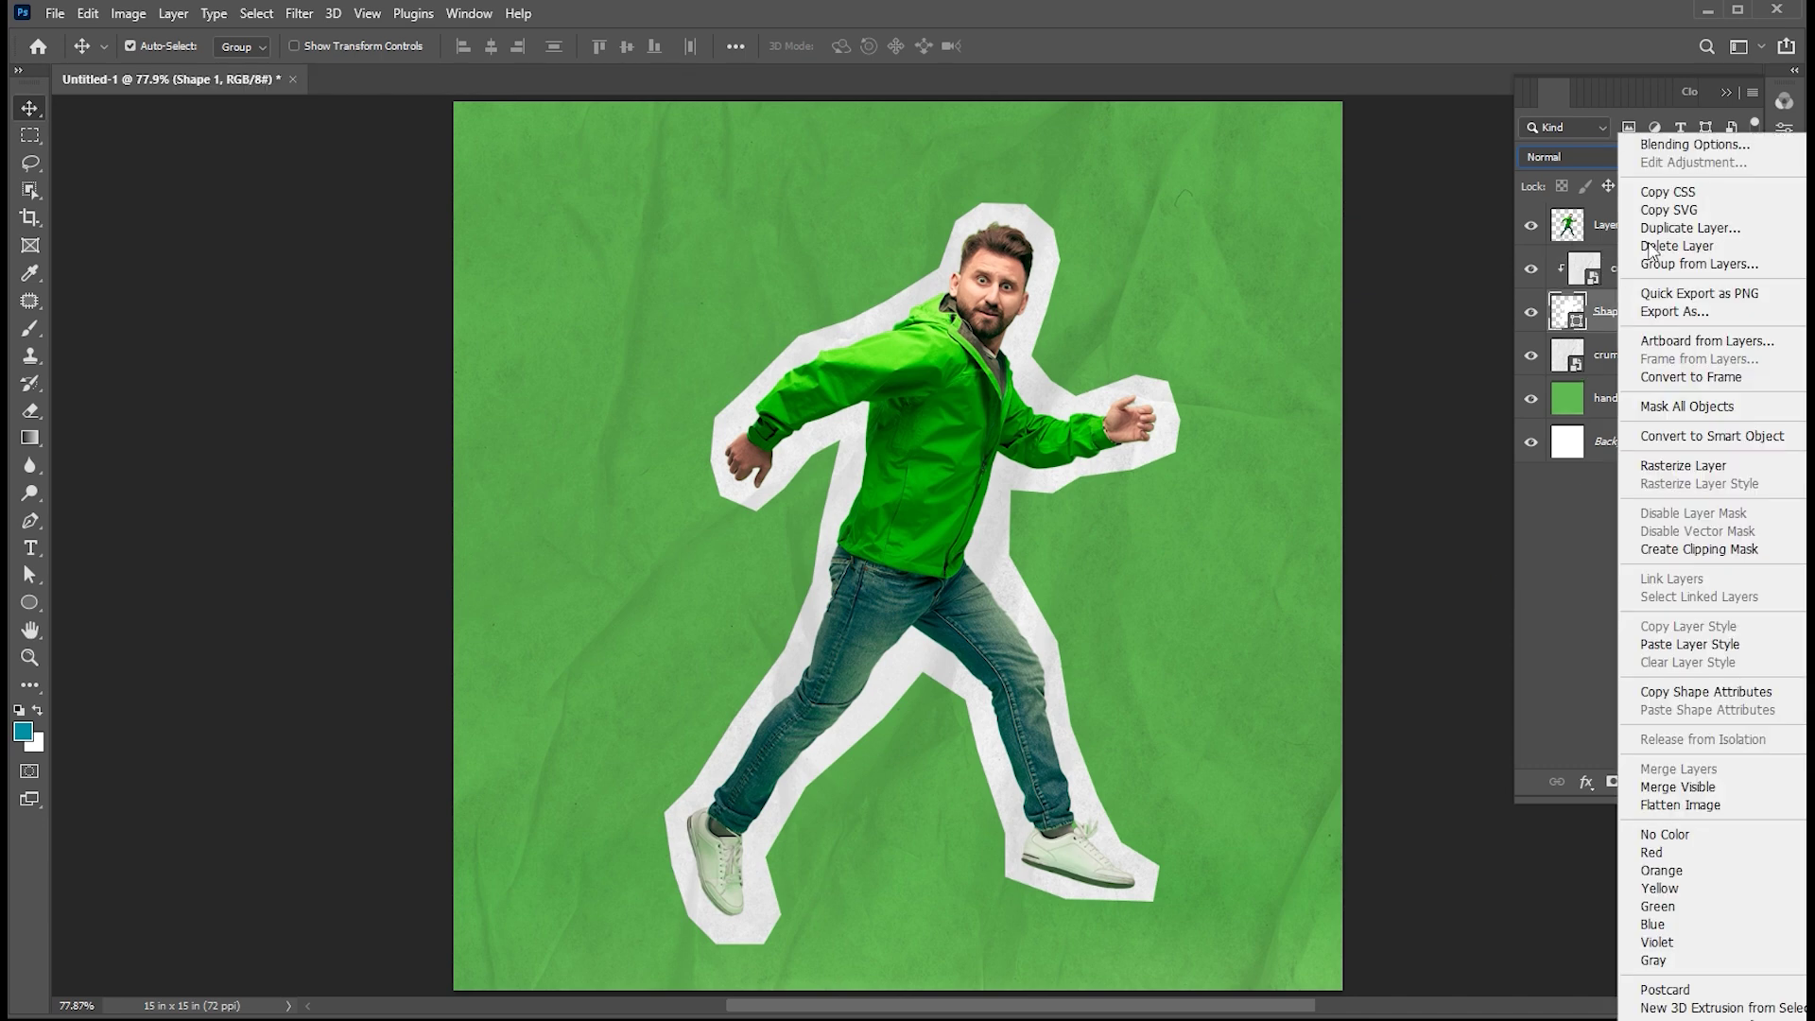
{"action": "left_click", "coordinate": [1655, 144]}
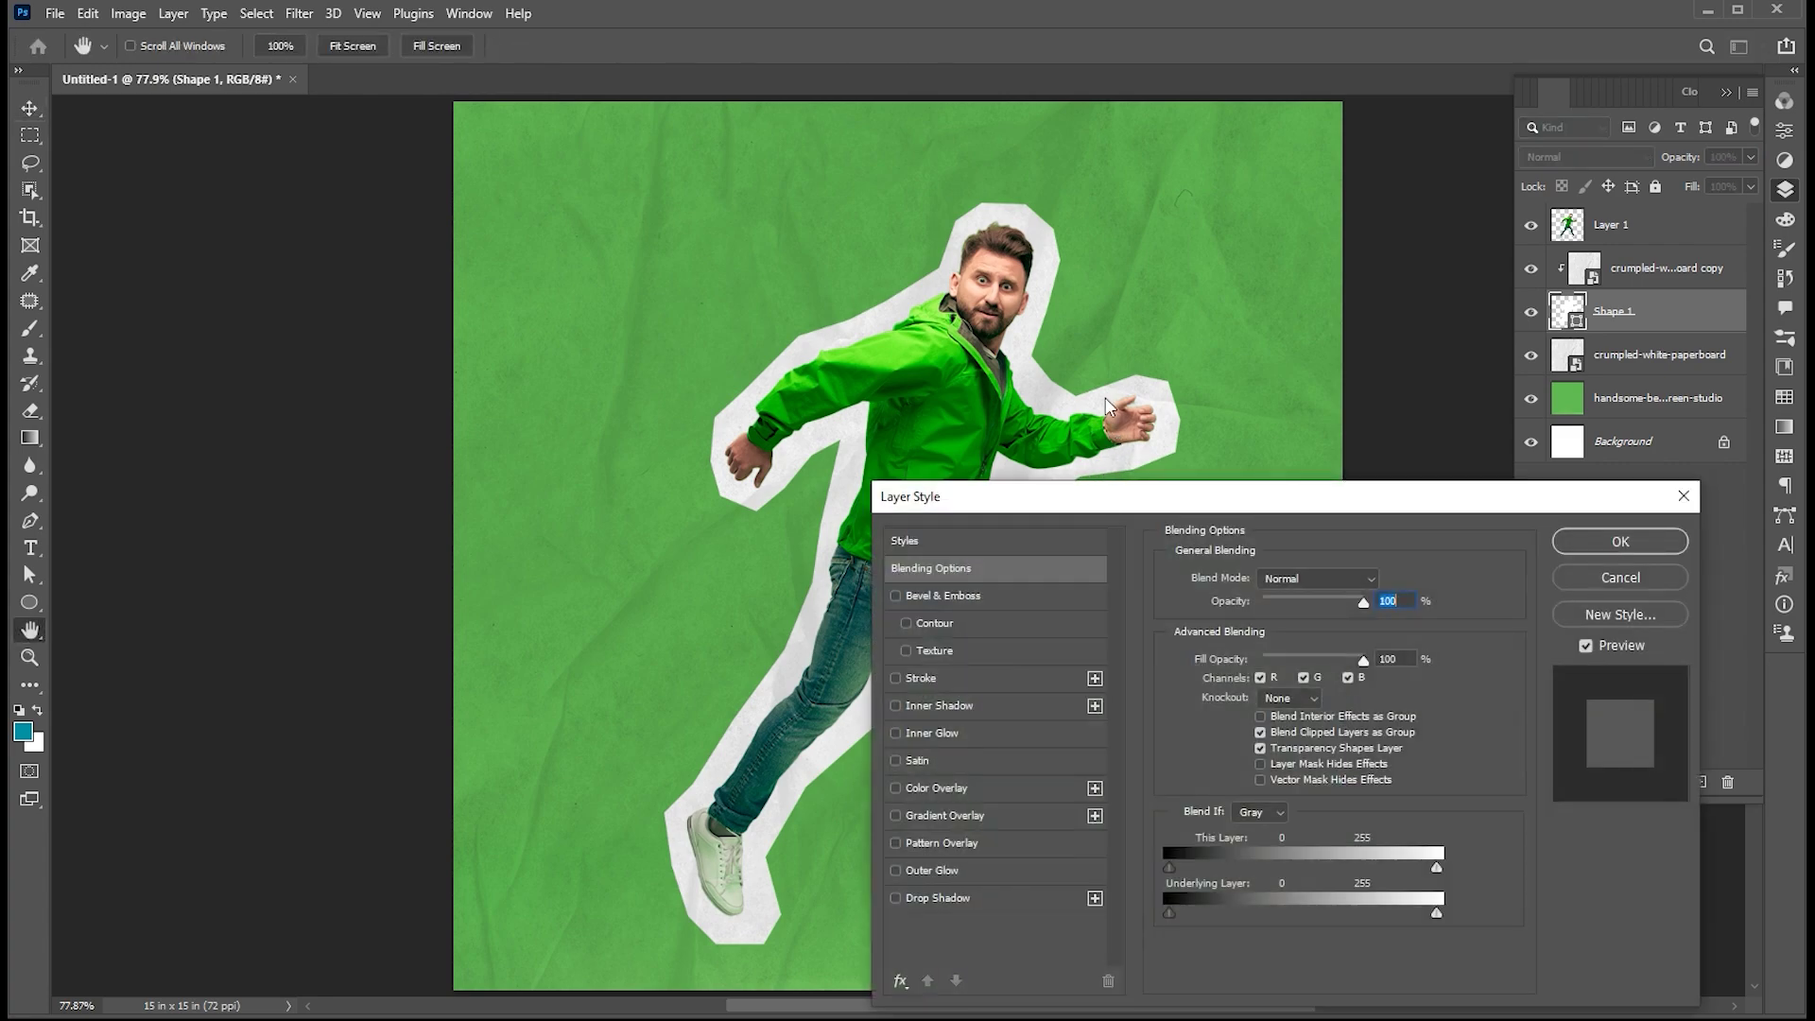
{"action": "left_click_drag", "start_coordinate": [1106, 492], "coordinate": [1120, 231]}
{"action": "left_click", "coordinate": [934, 640]}
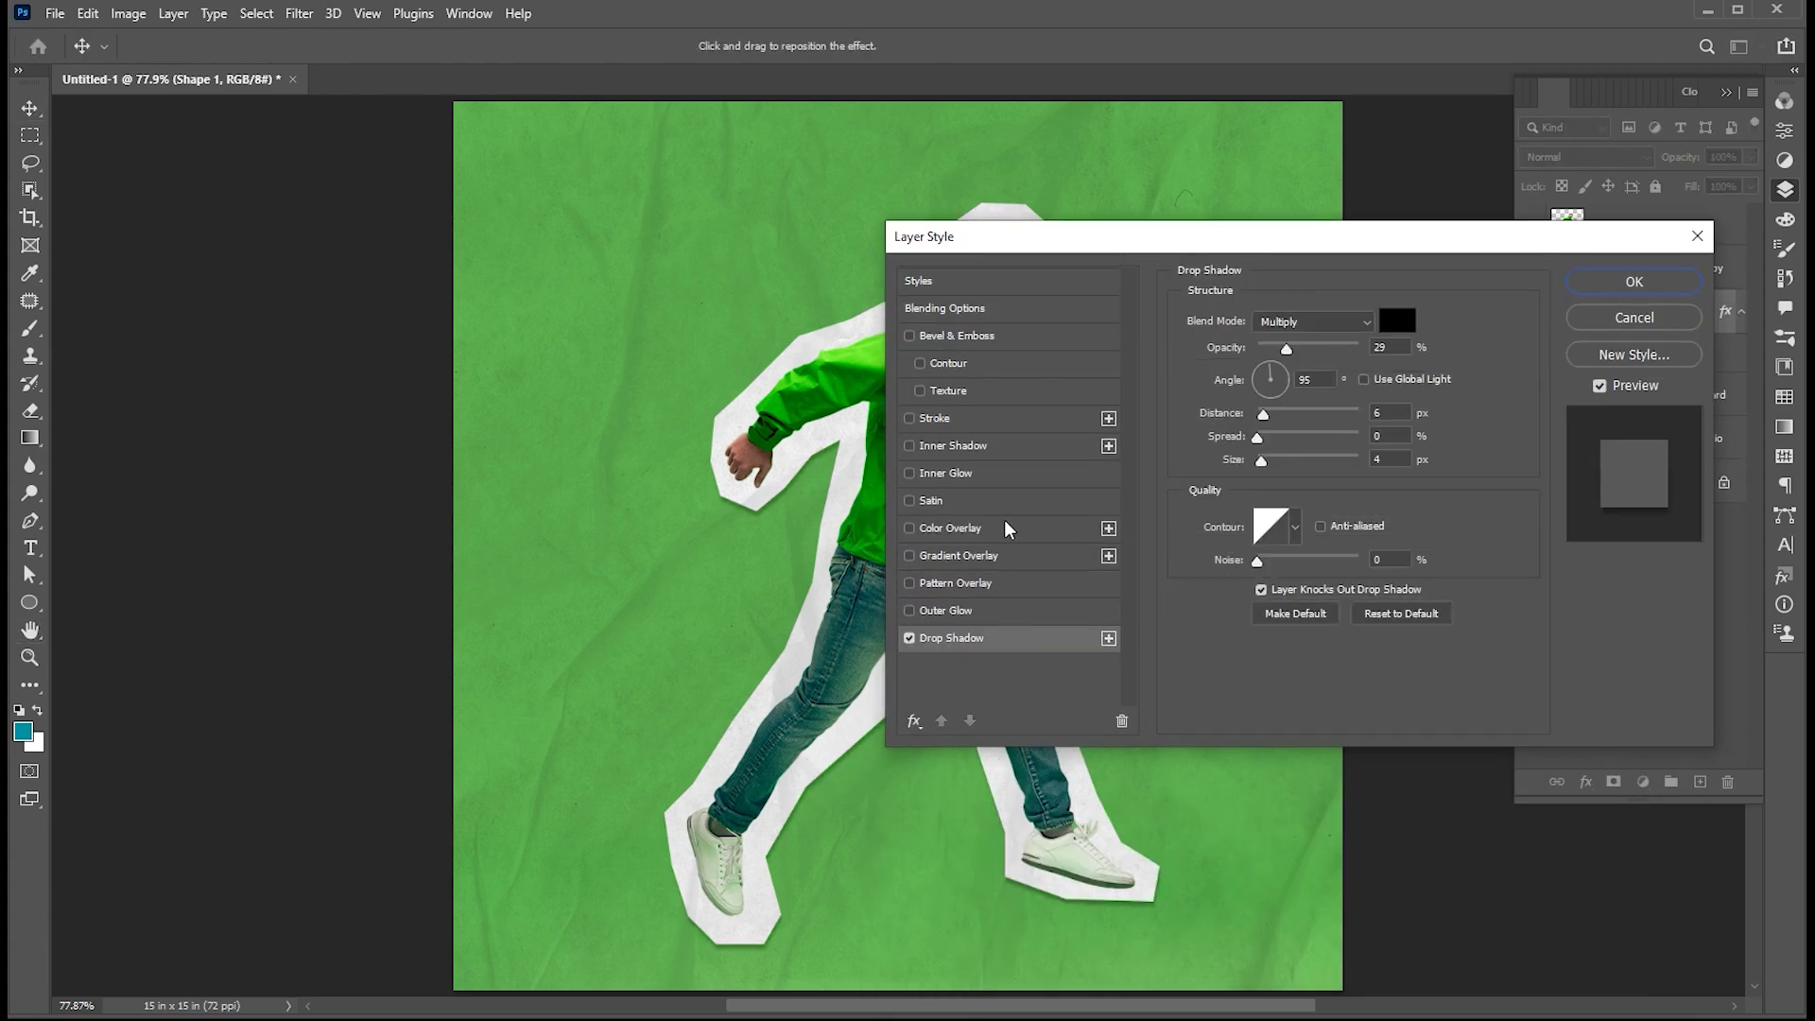
{"action": "left_click_drag", "start_coordinate": [1131, 236], "coordinate": [1250, 245]}
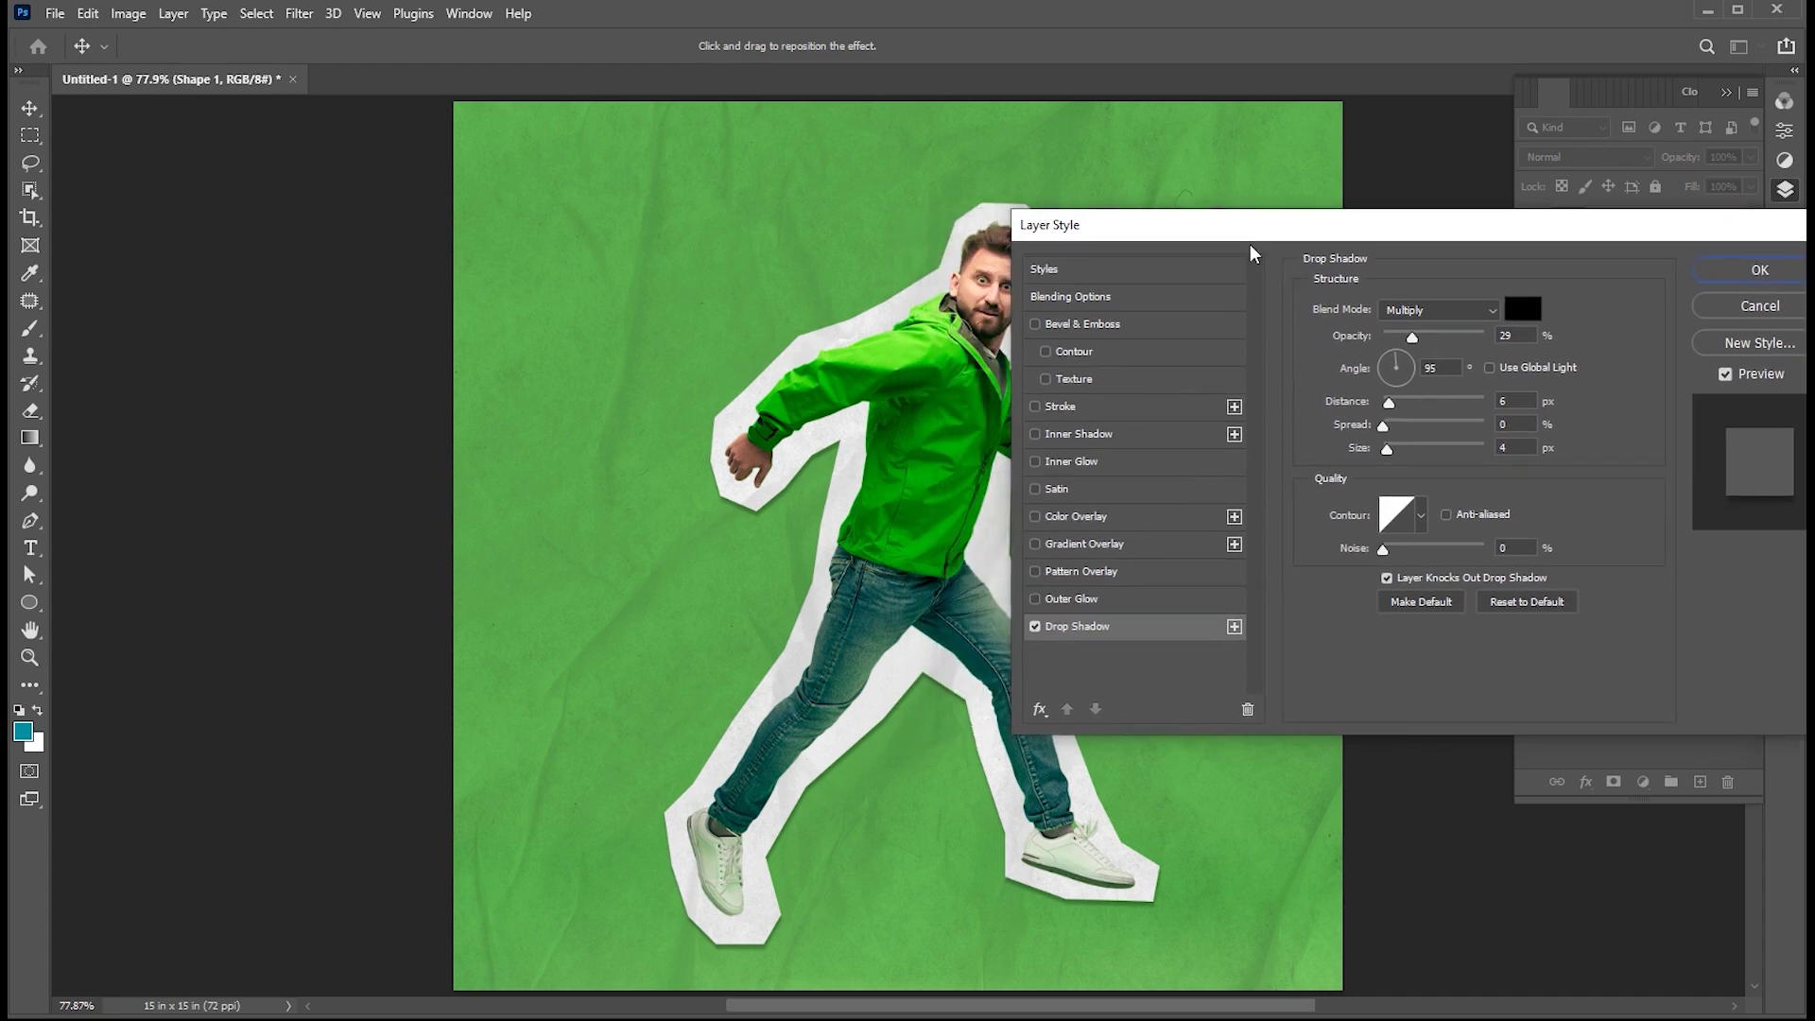
Set the drop shadow's angle to 30° and size to 6 px, lower its opacity slightly, and apply the style.
{"action": "left_click", "coordinate": [1399, 361]}
{"action": "left_click_drag", "start_coordinate": [1386, 449], "coordinate": [1392, 454]}
{"action": "left_click", "coordinate": [1412, 359]}
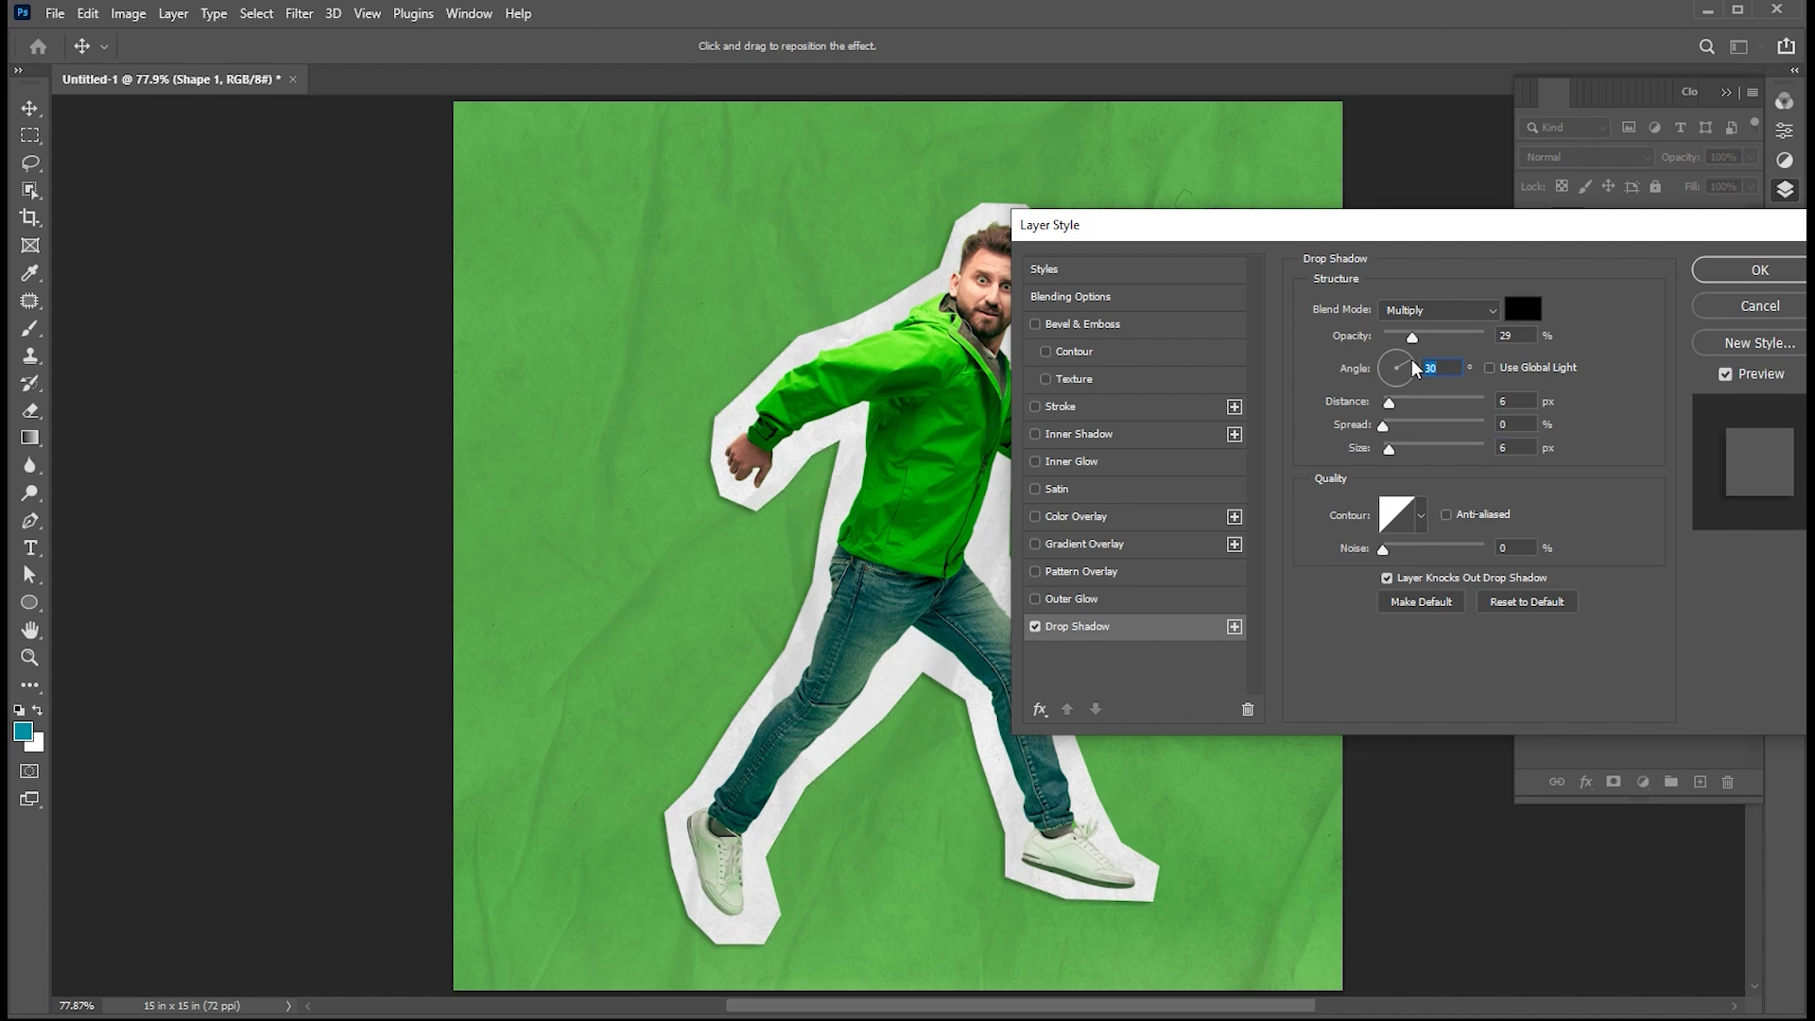
{"action": "left_click_drag", "start_coordinate": [1412, 337], "coordinate": [1404, 338]}
{"action": "left_click", "coordinate": [1517, 446]}
{"action": "left_click", "coordinate": [1718, 276]}
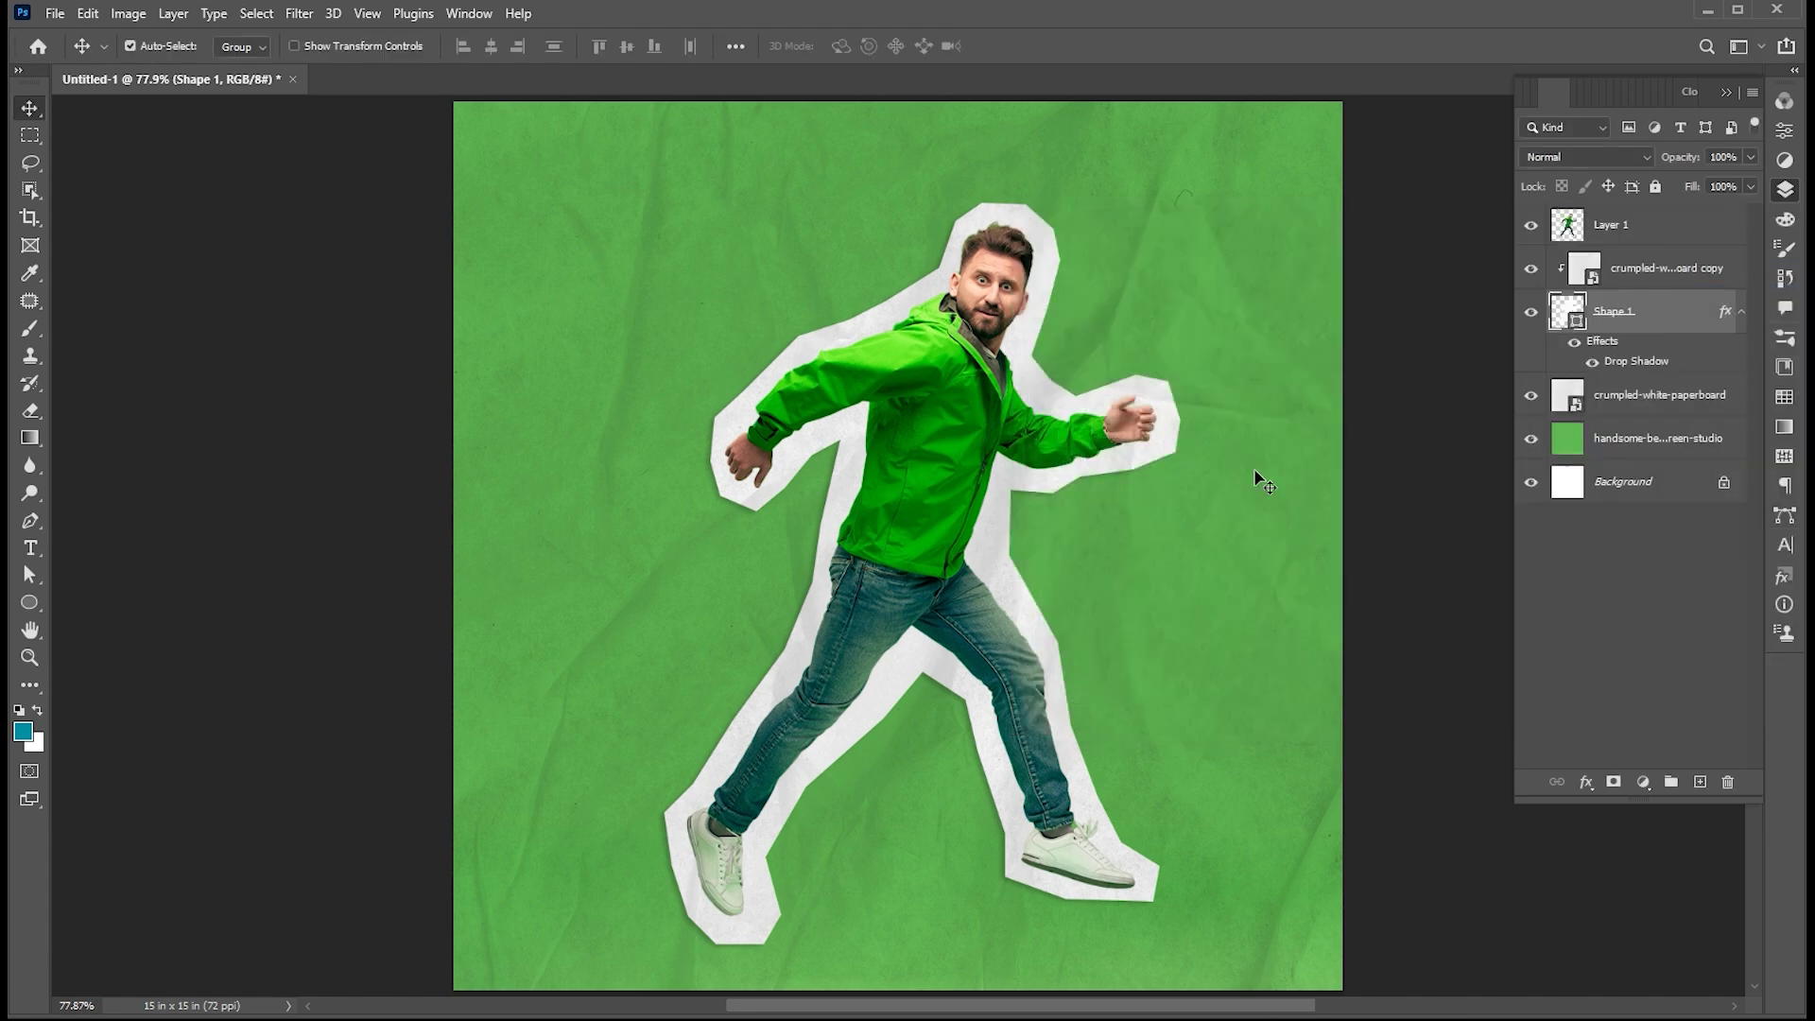
Duplicate the clipped crumpled-white-paperboard copy, clip the duplicate to Layer 1 from directly above, and set its blend mode to Multiply.
{"action": "left_click", "coordinate": [1668, 269]}
{"action": "key", "text": "ctrl+j"}
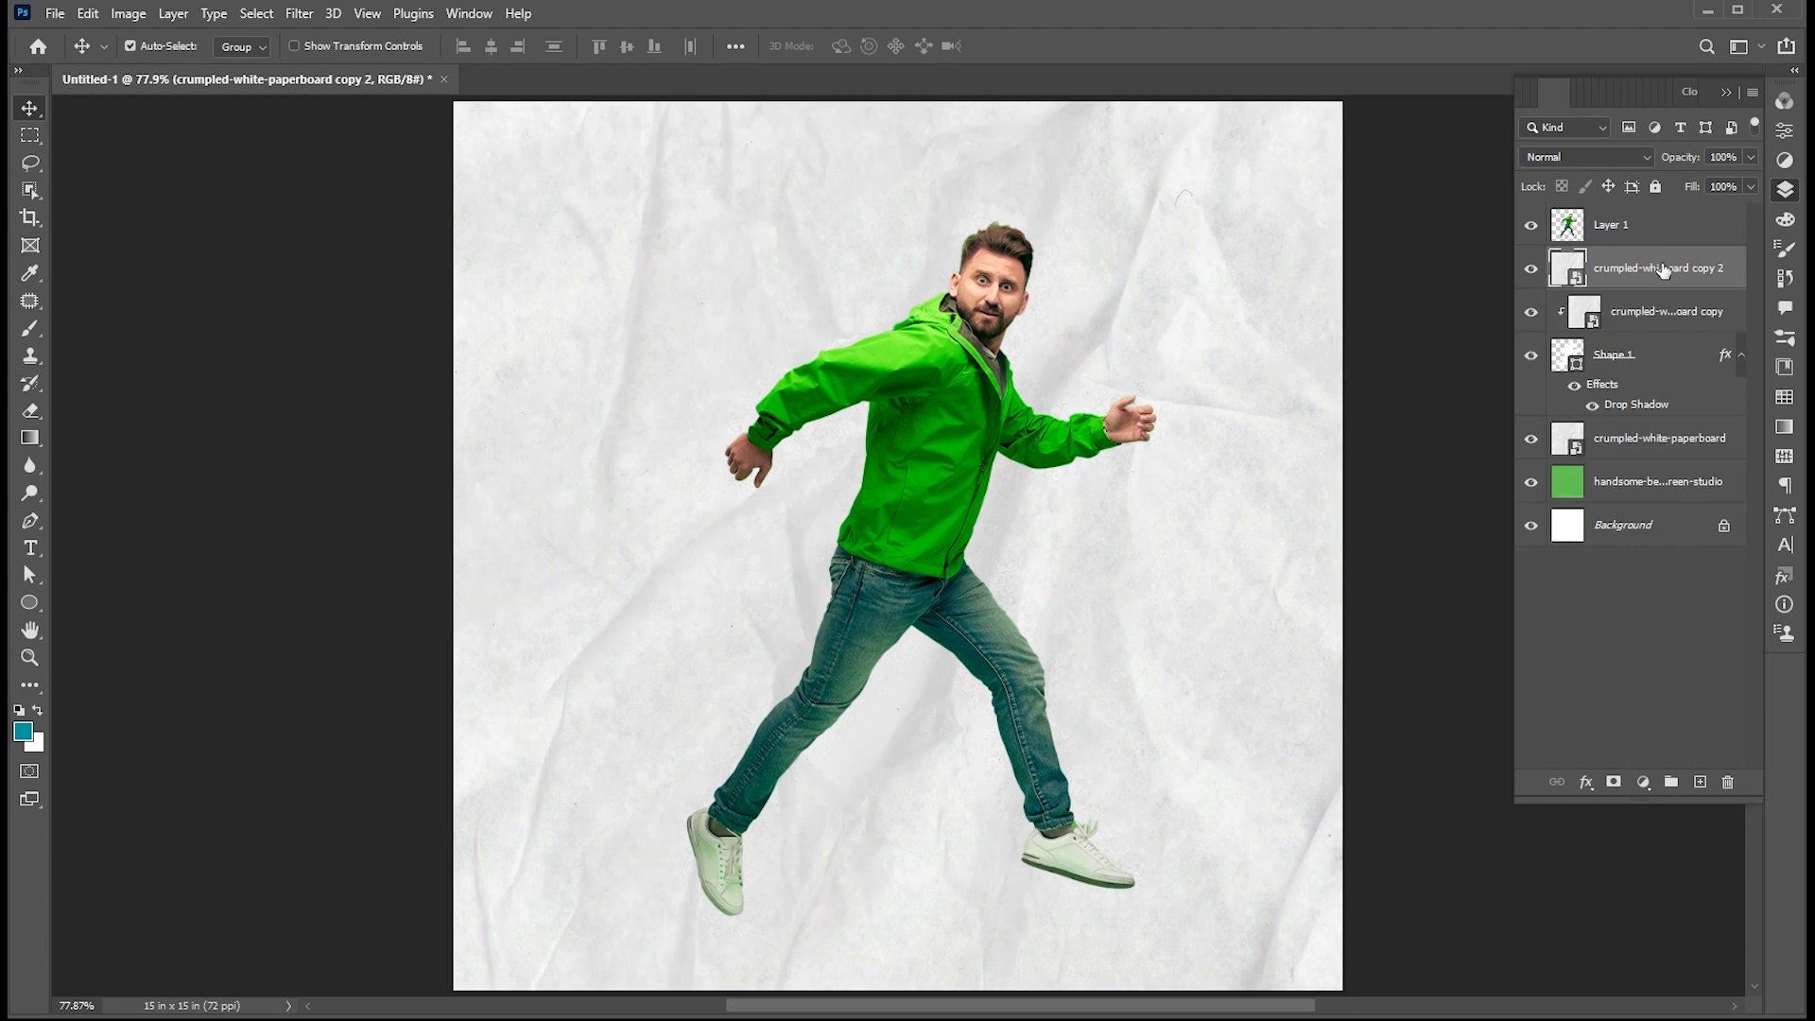
{"action": "left_click_drag", "start_coordinate": [1642, 278], "coordinate": [1642, 225]}
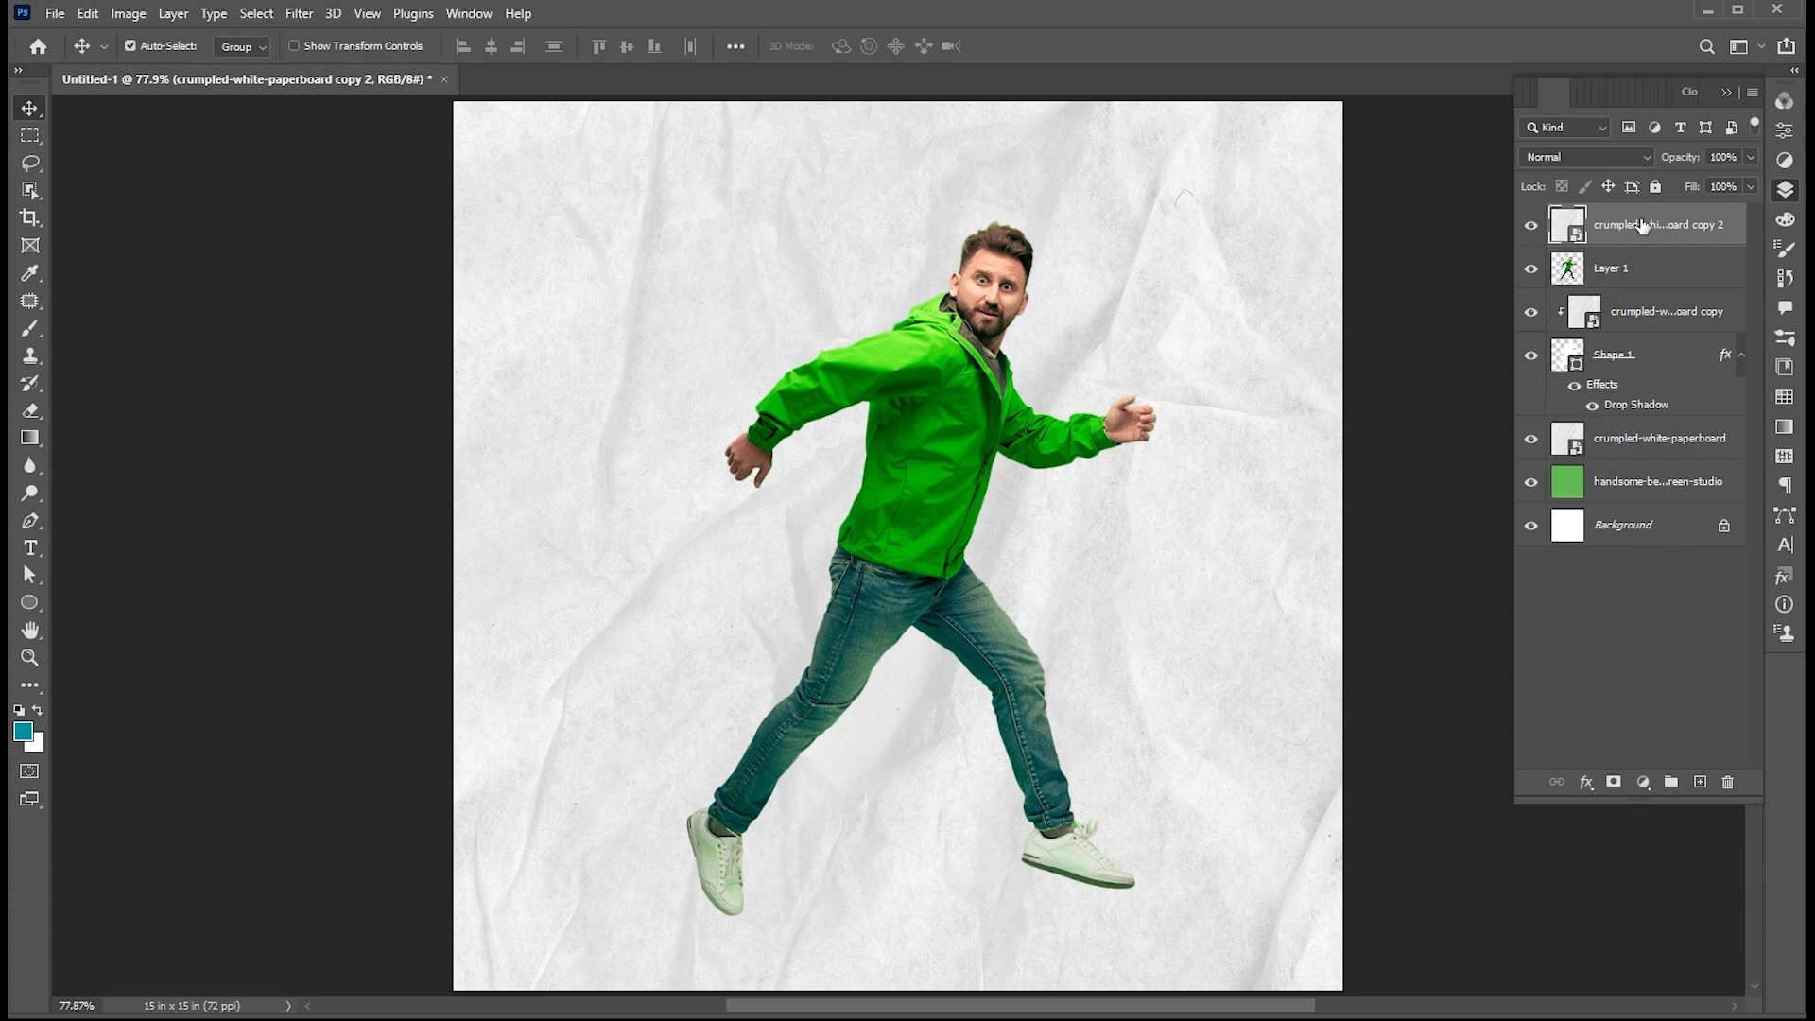
{"action": "right_click", "coordinate": [1592, 209]}
{"action": "left_click", "coordinate": [1640, 599]}
{"action": "left_click", "coordinate": [1591, 157]}
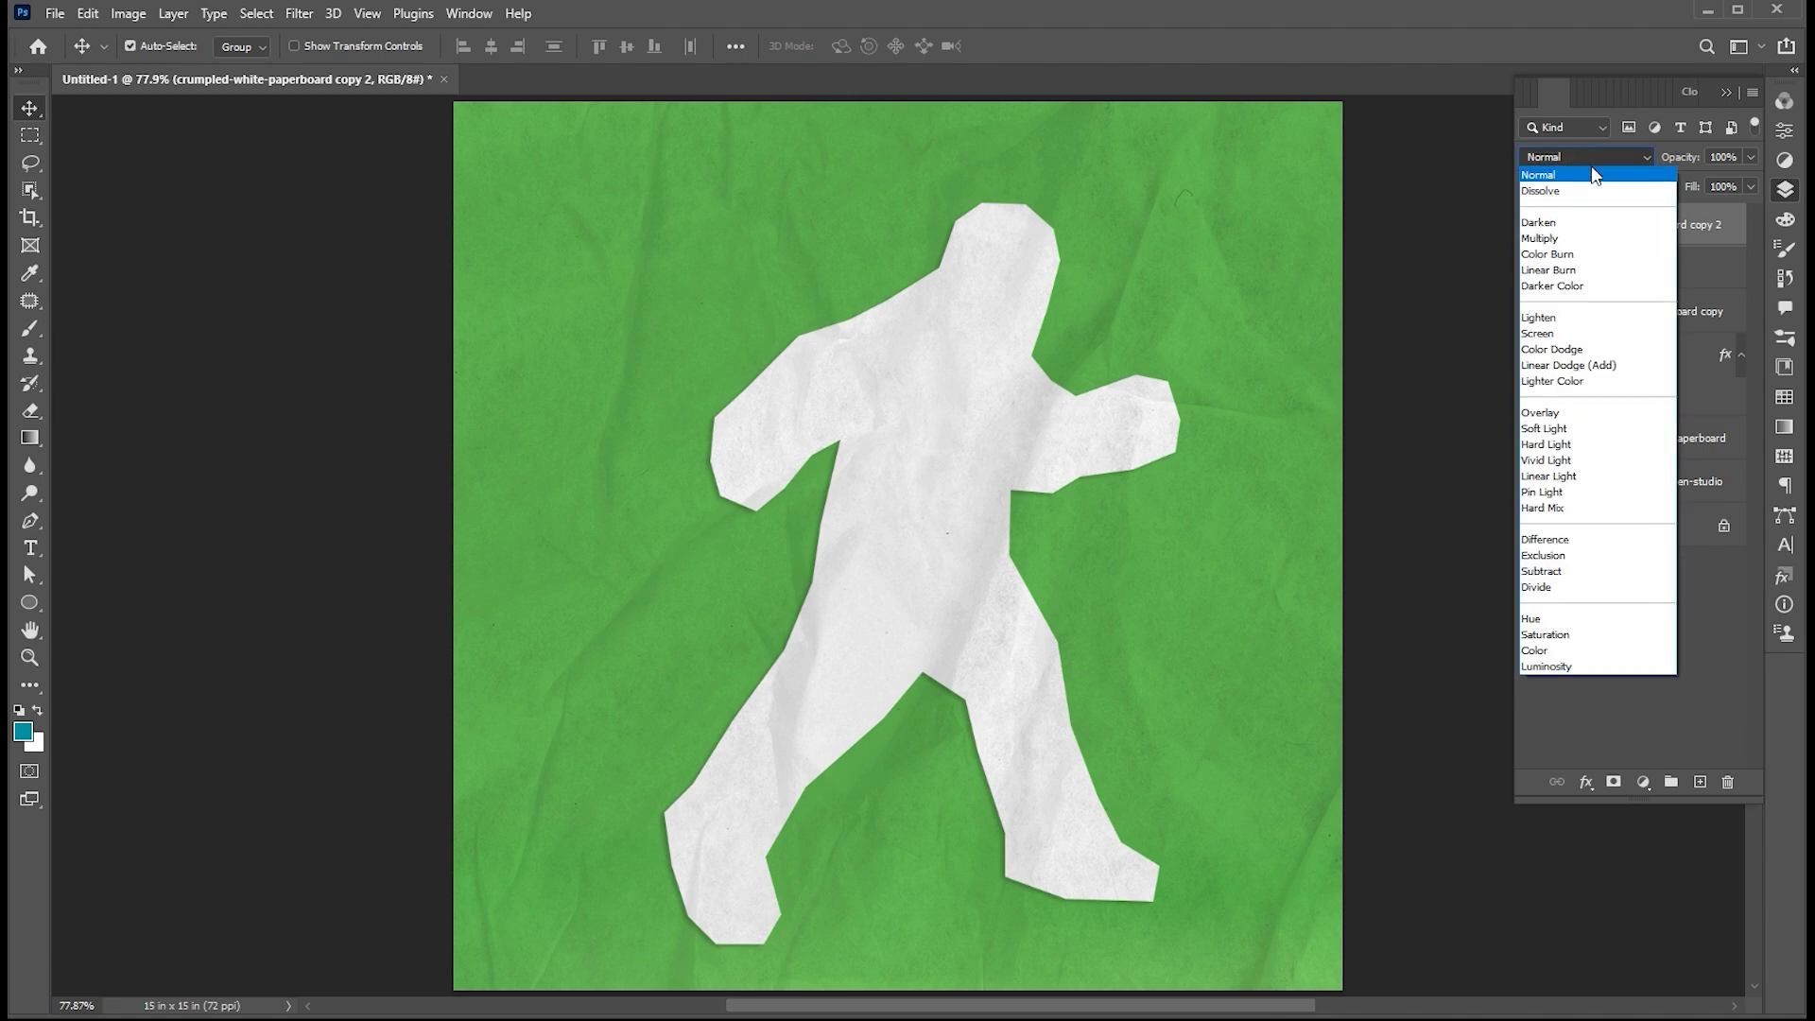
{"action": "left_click", "coordinate": [1635, 238]}
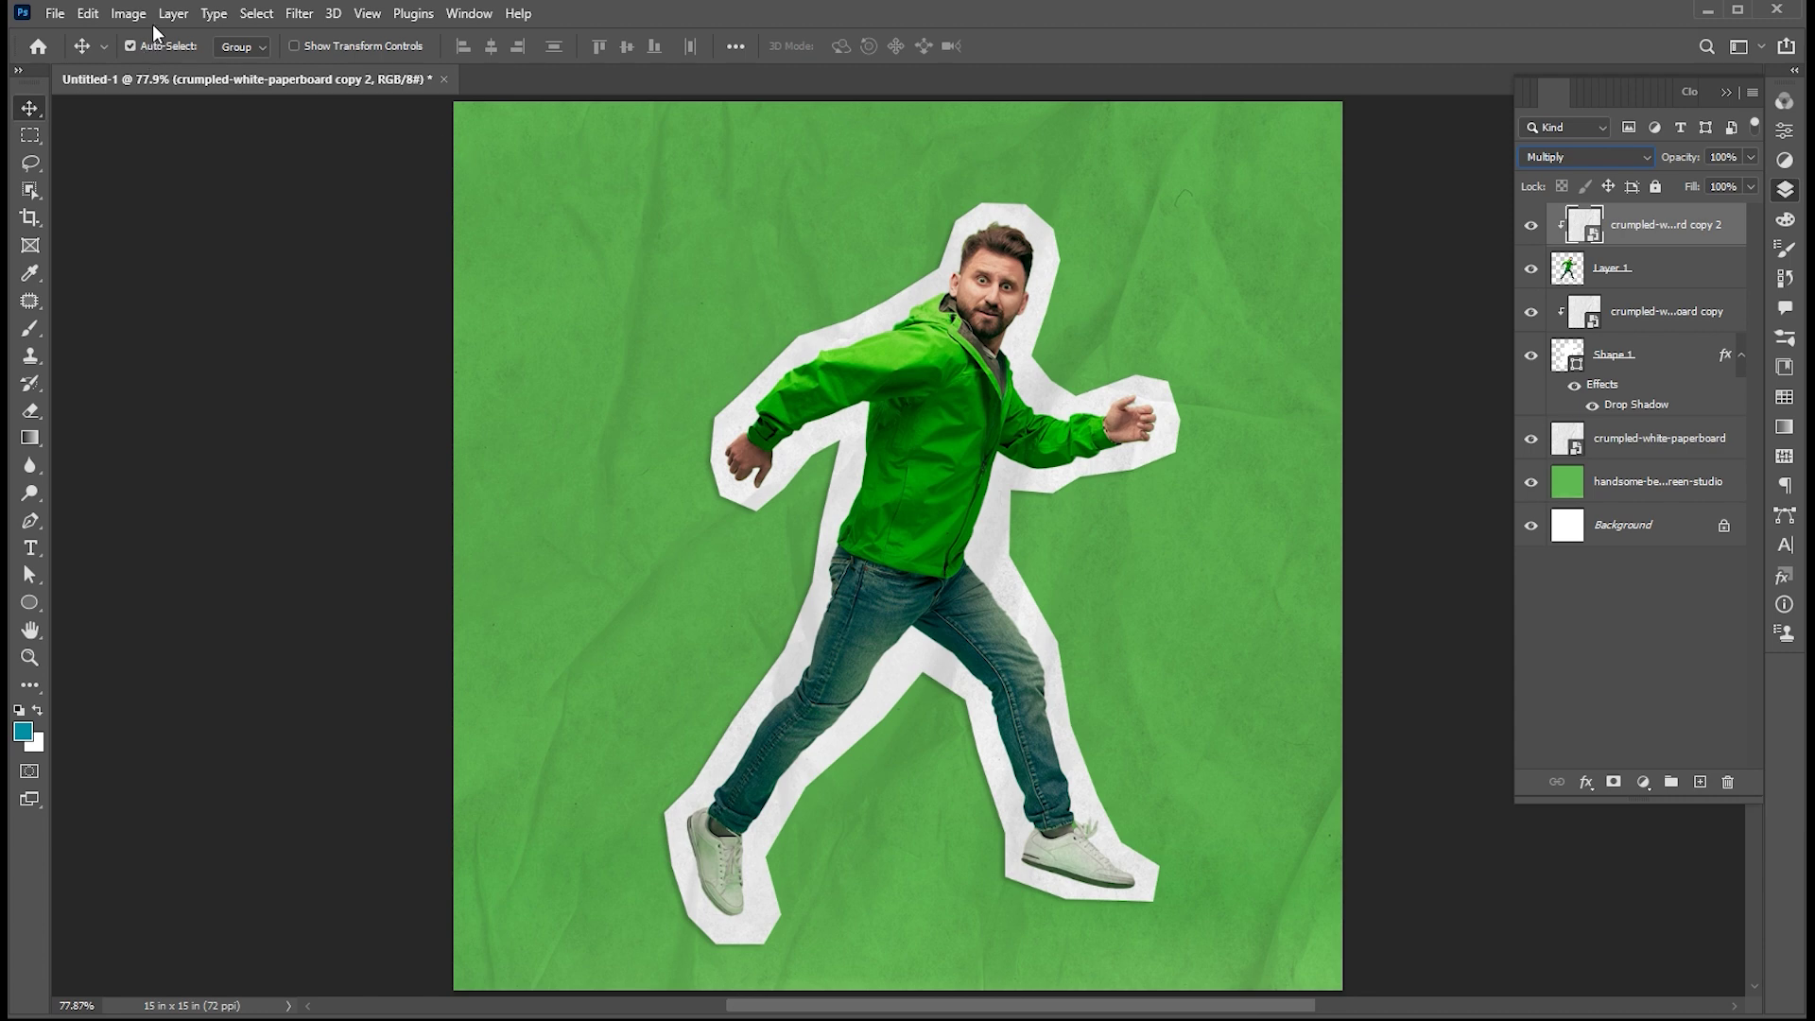
Apply Levels to the paper texture clipped to Layer 1, with midtones 0.77 and a black input slightly above 69, and compare before and after.
{"action": "left_click", "coordinate": [129, 13]}
{"action": "mouse_move", "coordinate": [179, 70]}
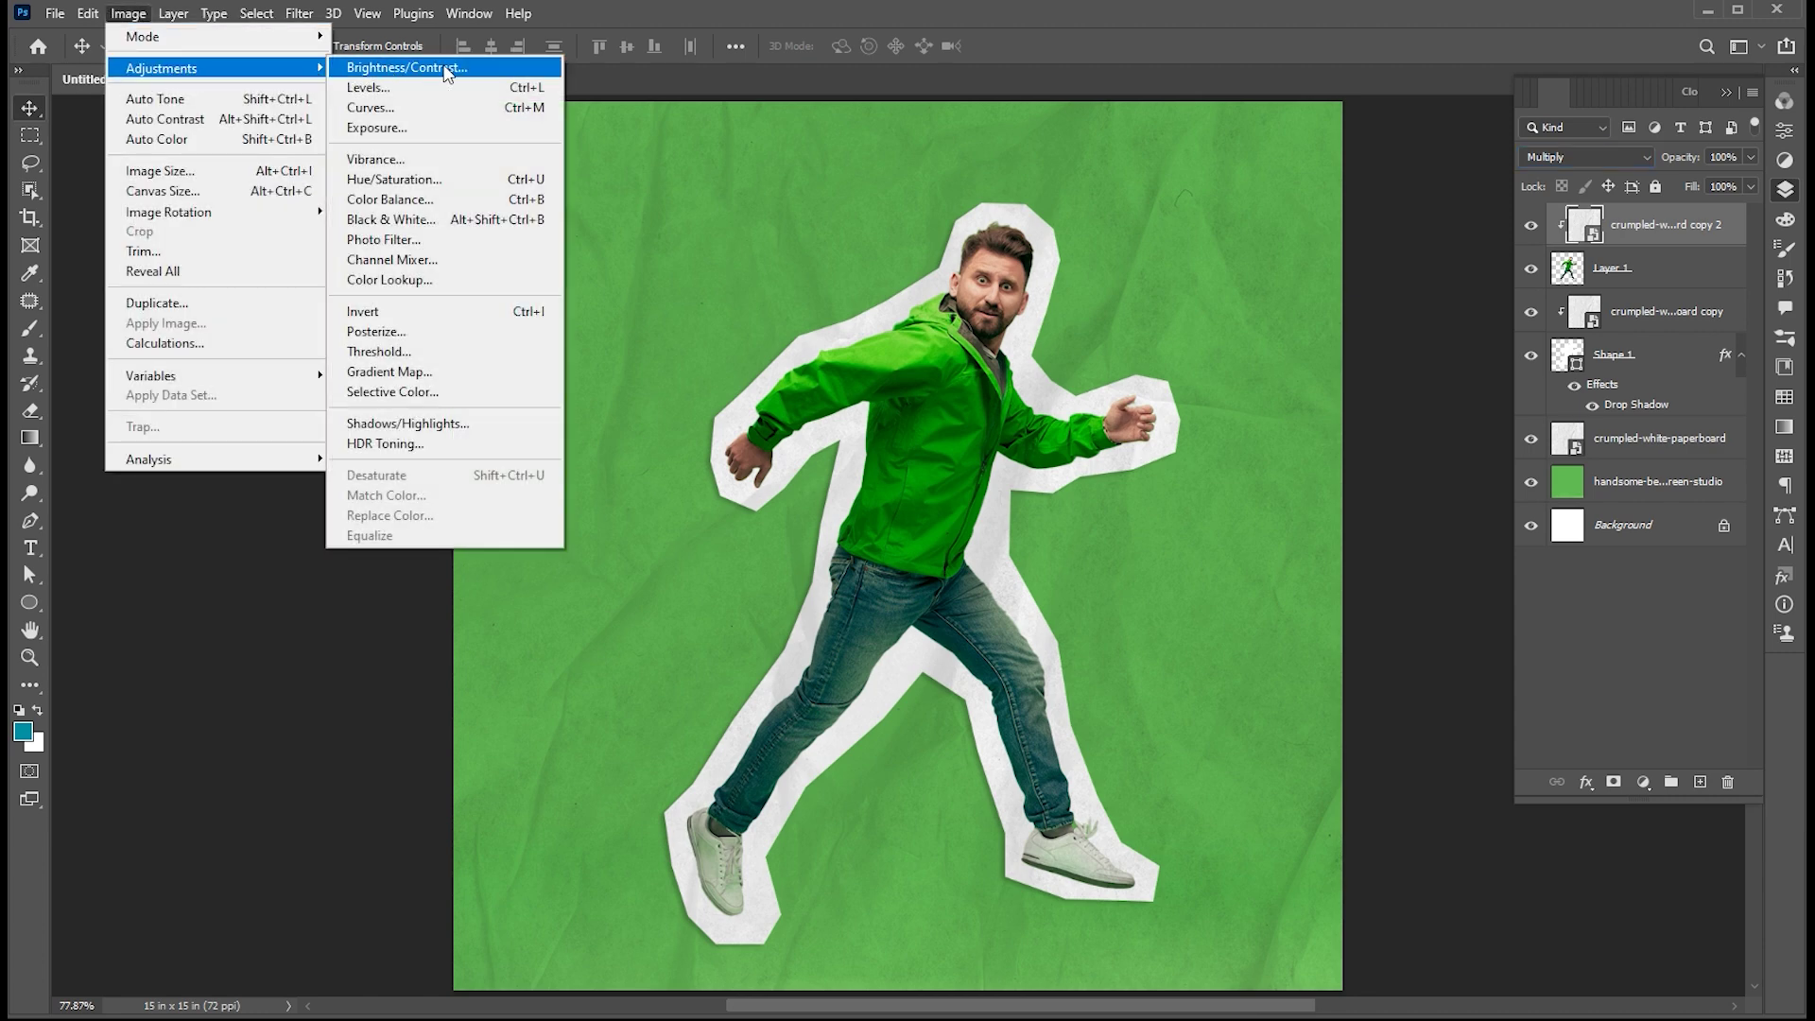
{"action": "left_click", "coordinate": [388, 95]}
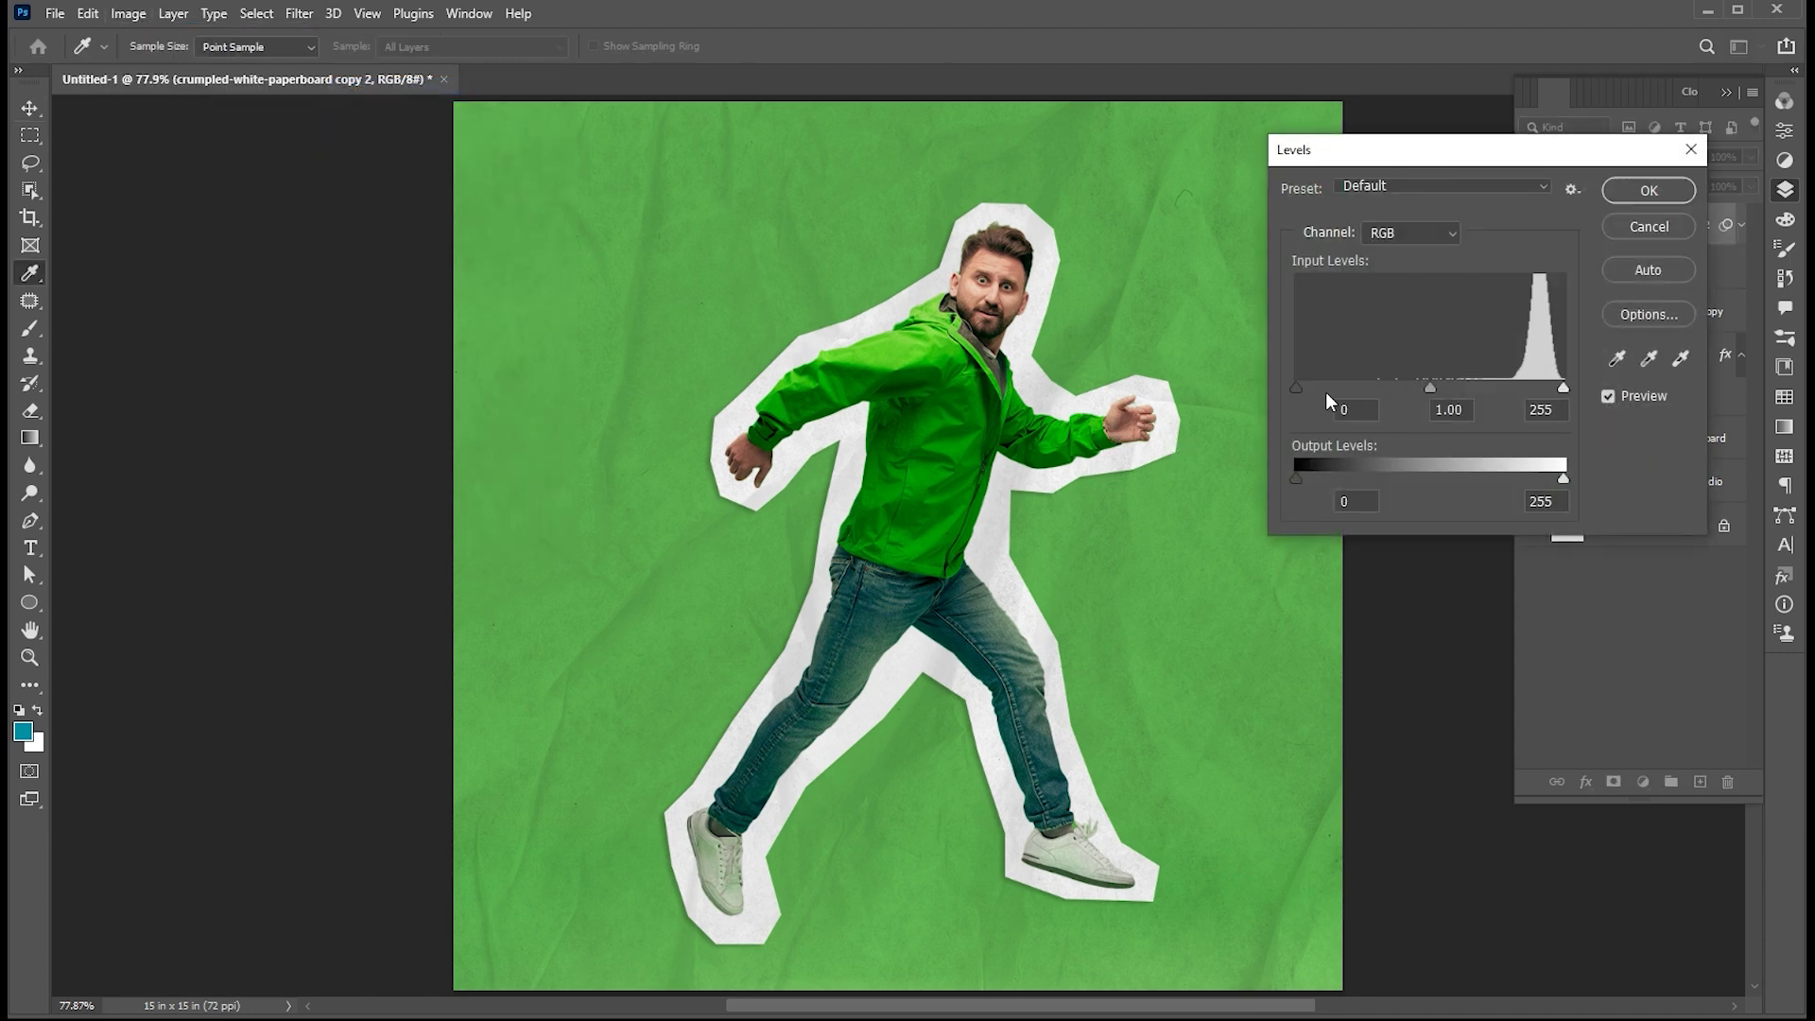
{"action": "left_click_drag", "start_coordinate": [1295, 389], "coordinate": [1327, 388]}
{"action": "left_click_drag", "start_coordinate": [1476, 389], "coordinate": [1482, 388]}
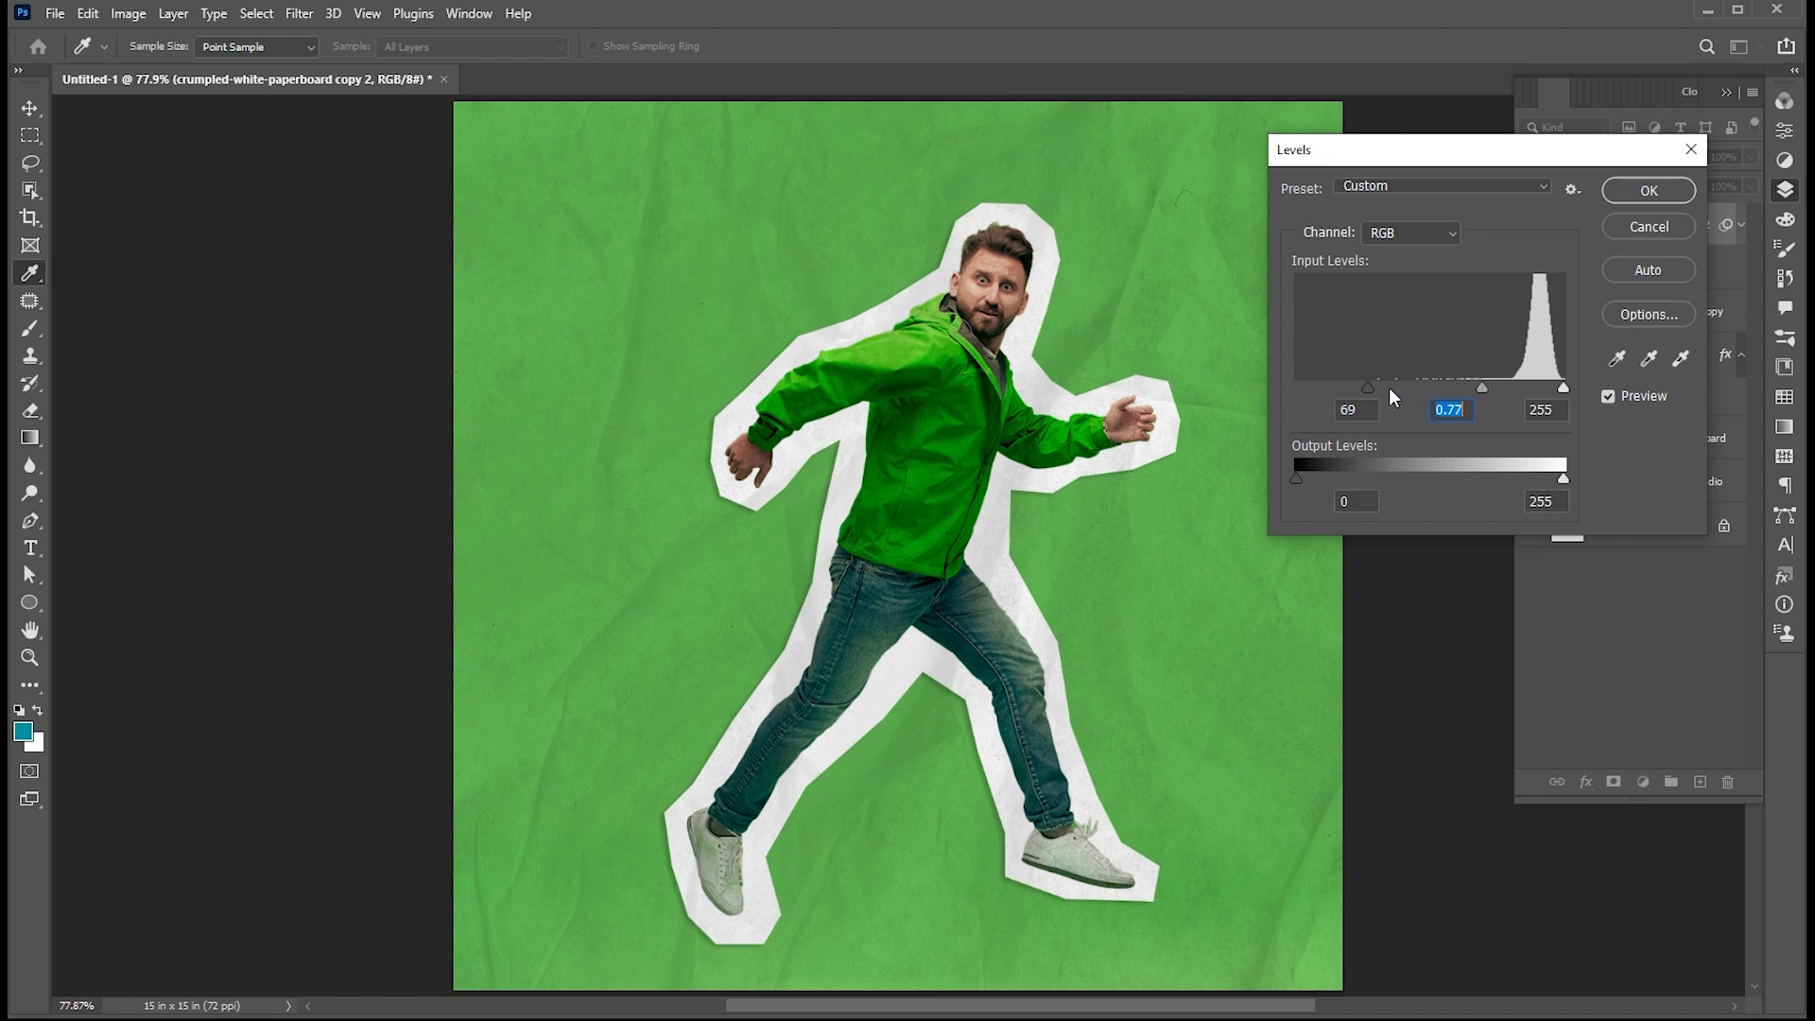
{"action": "left_click_drag", "start_coordinate": [1370, 384], "coordinate": [1384, 384]}
{"action": "left_click", "coordinate": [1629, 191]}
{"action": "left_click", "coordinate": [1609, 296]}
{"action": "left_click", "coordinate": [1609, 296]}
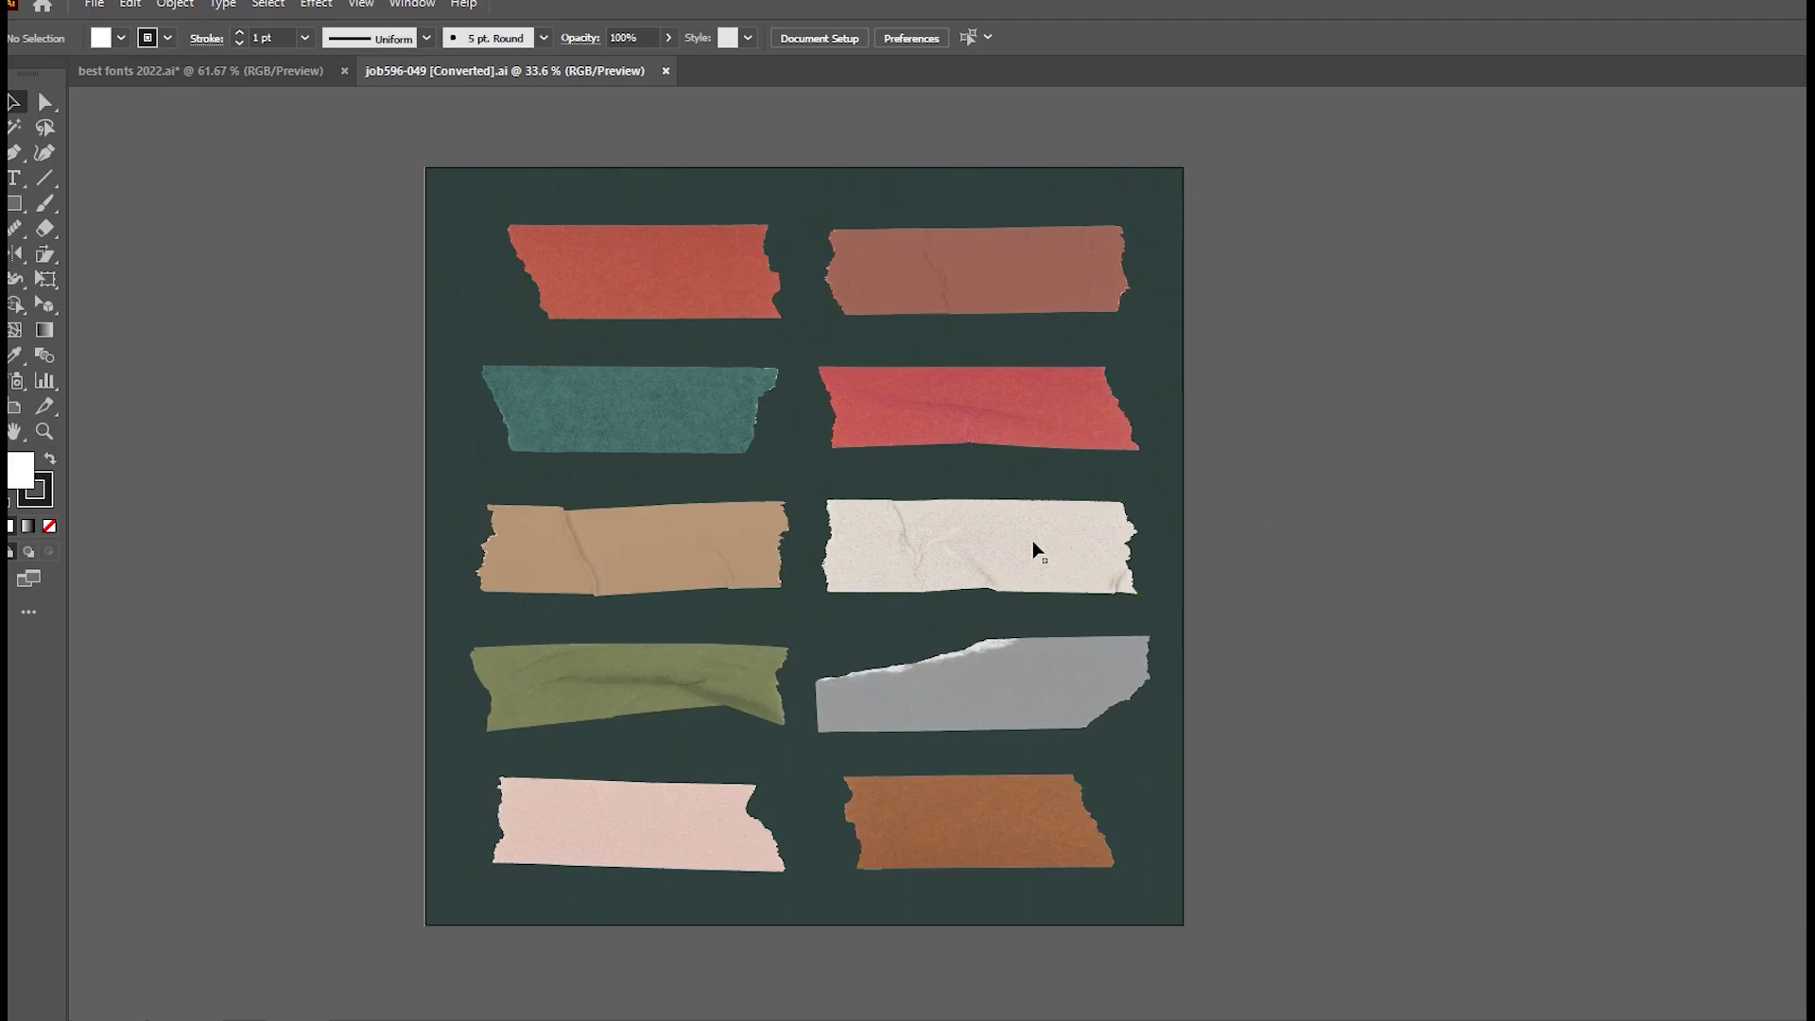
Switch to Illustrator, copy the torn tape piece in the third row, and paste it as pixels into the Photoshop document.
{"action": "left_click", "coordinate": [1012, 547]}
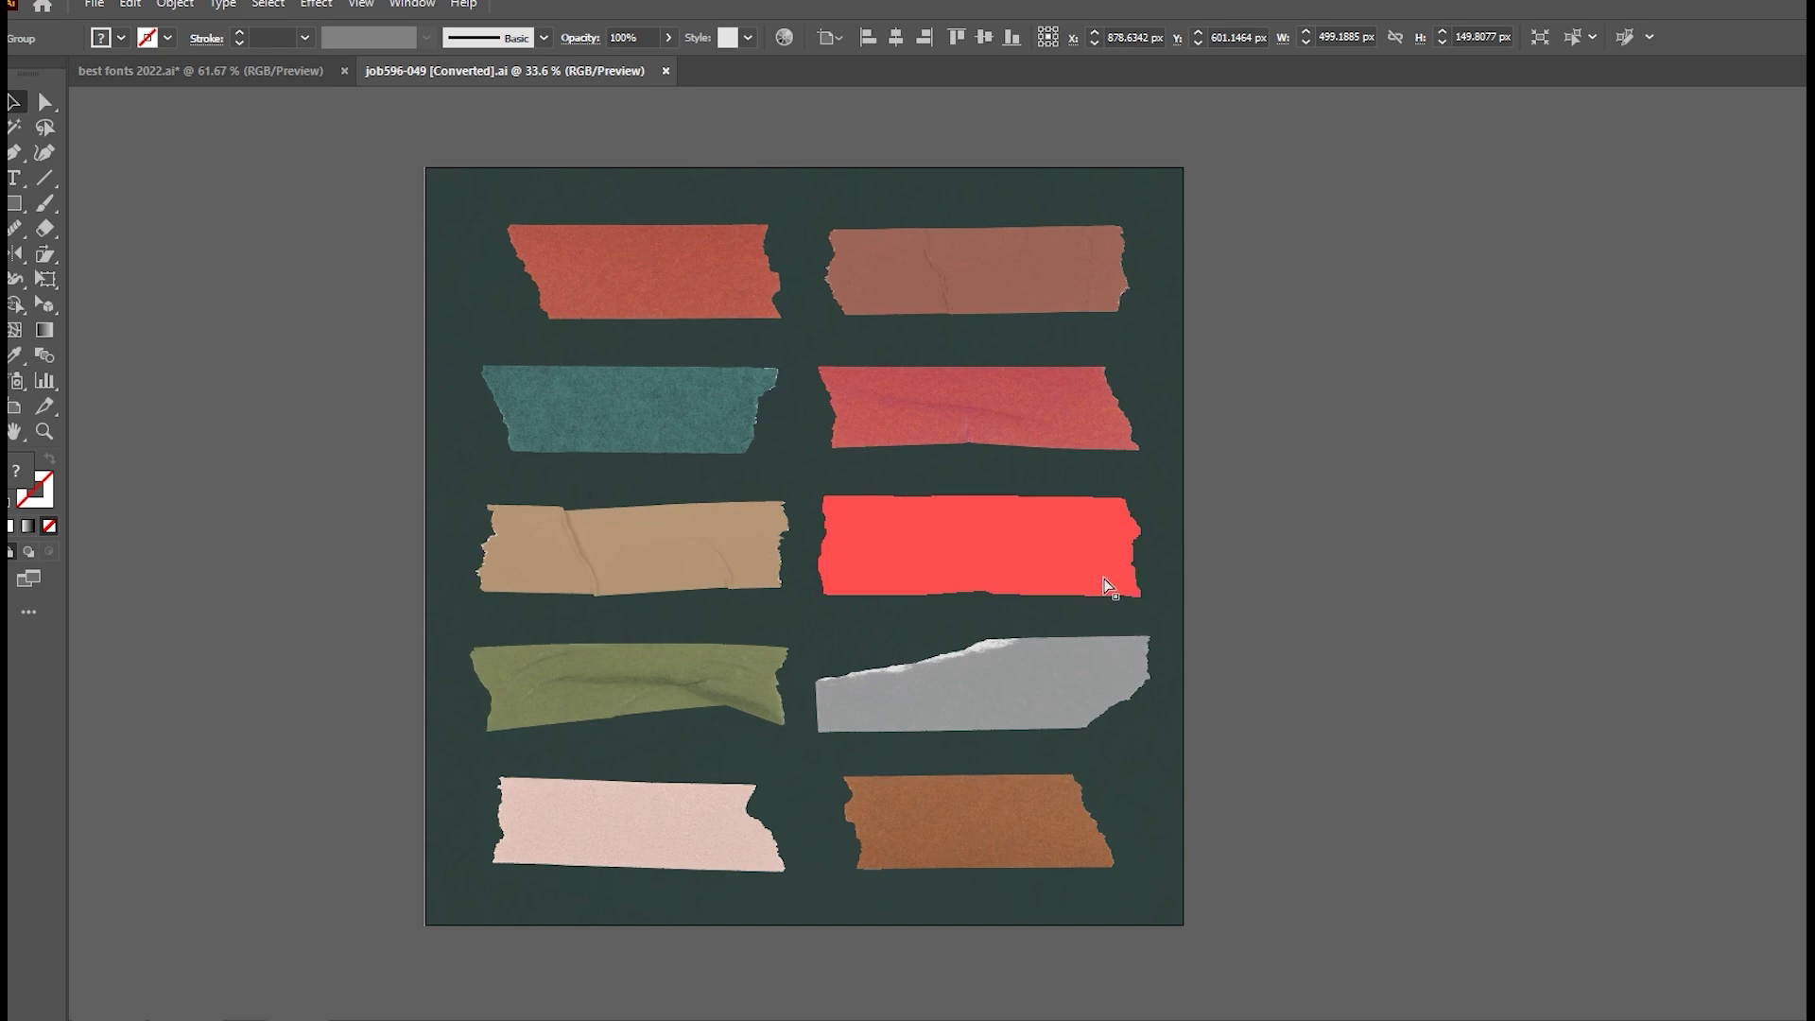
{"action": "key", "text": "ctrl+c"}
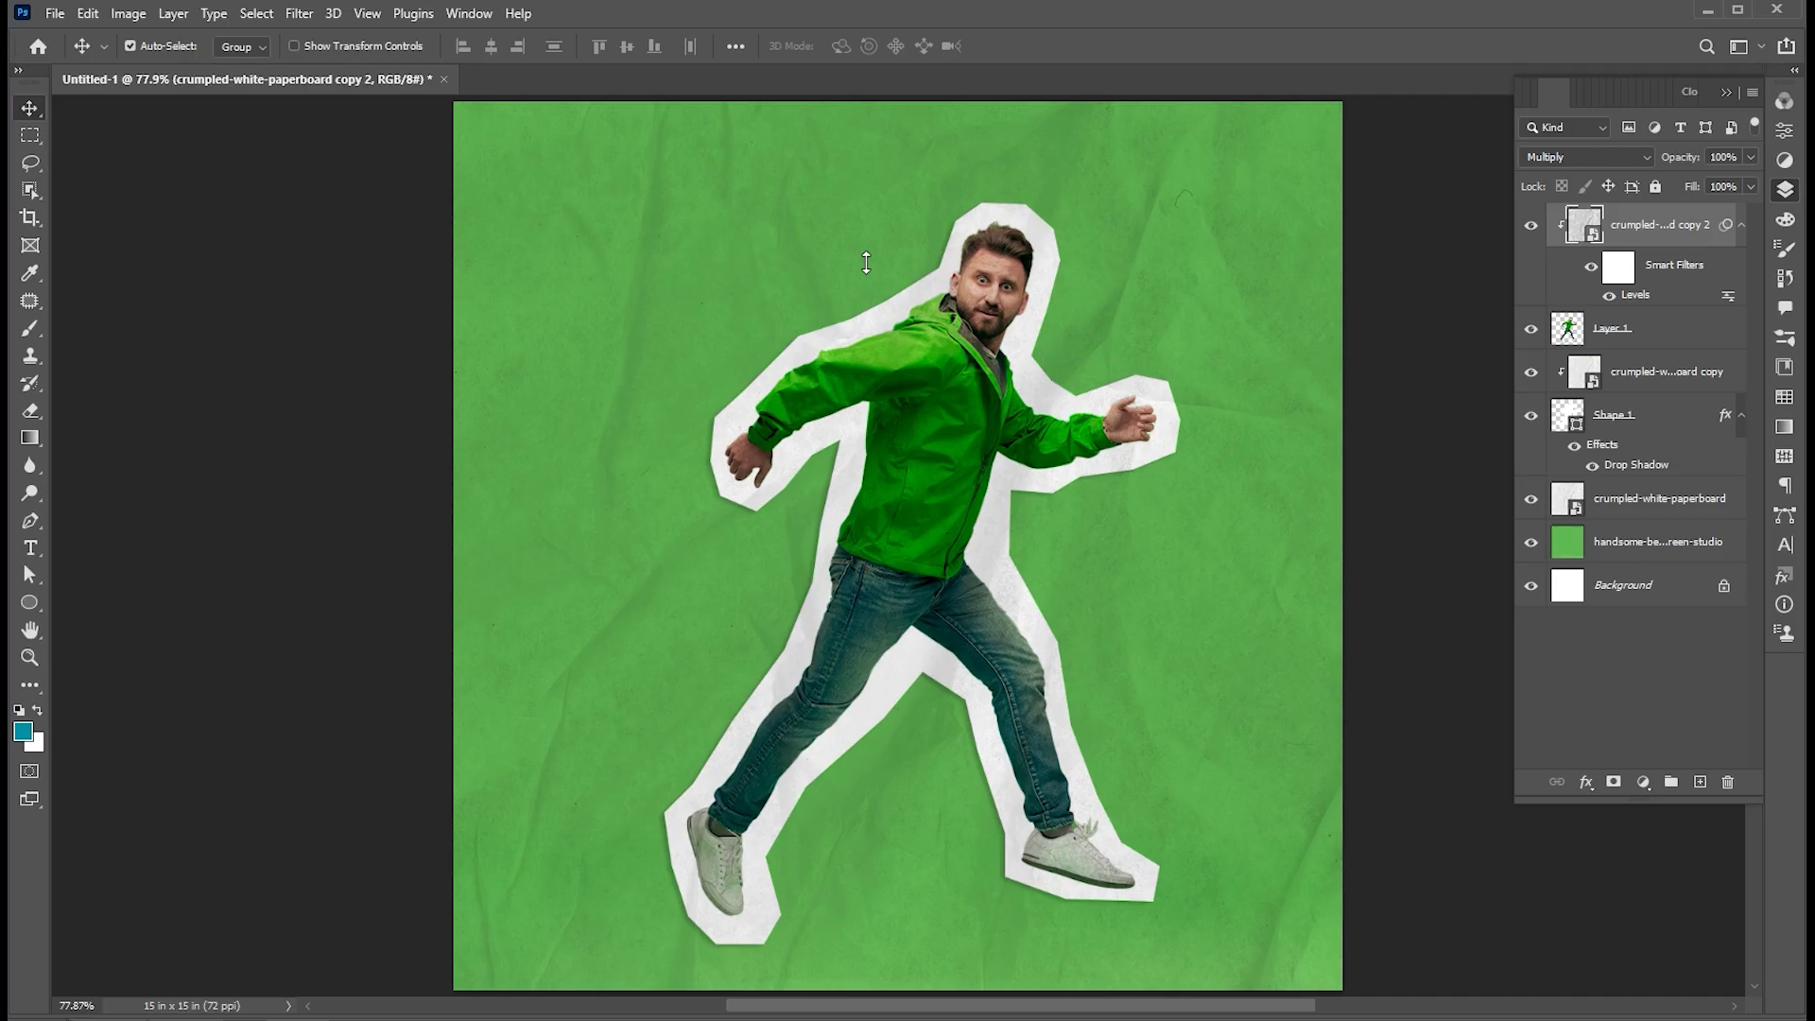
{"action": "key", "text": "ctrl+v"}
{"action": "left_click", "coordinate": [823, 248]}
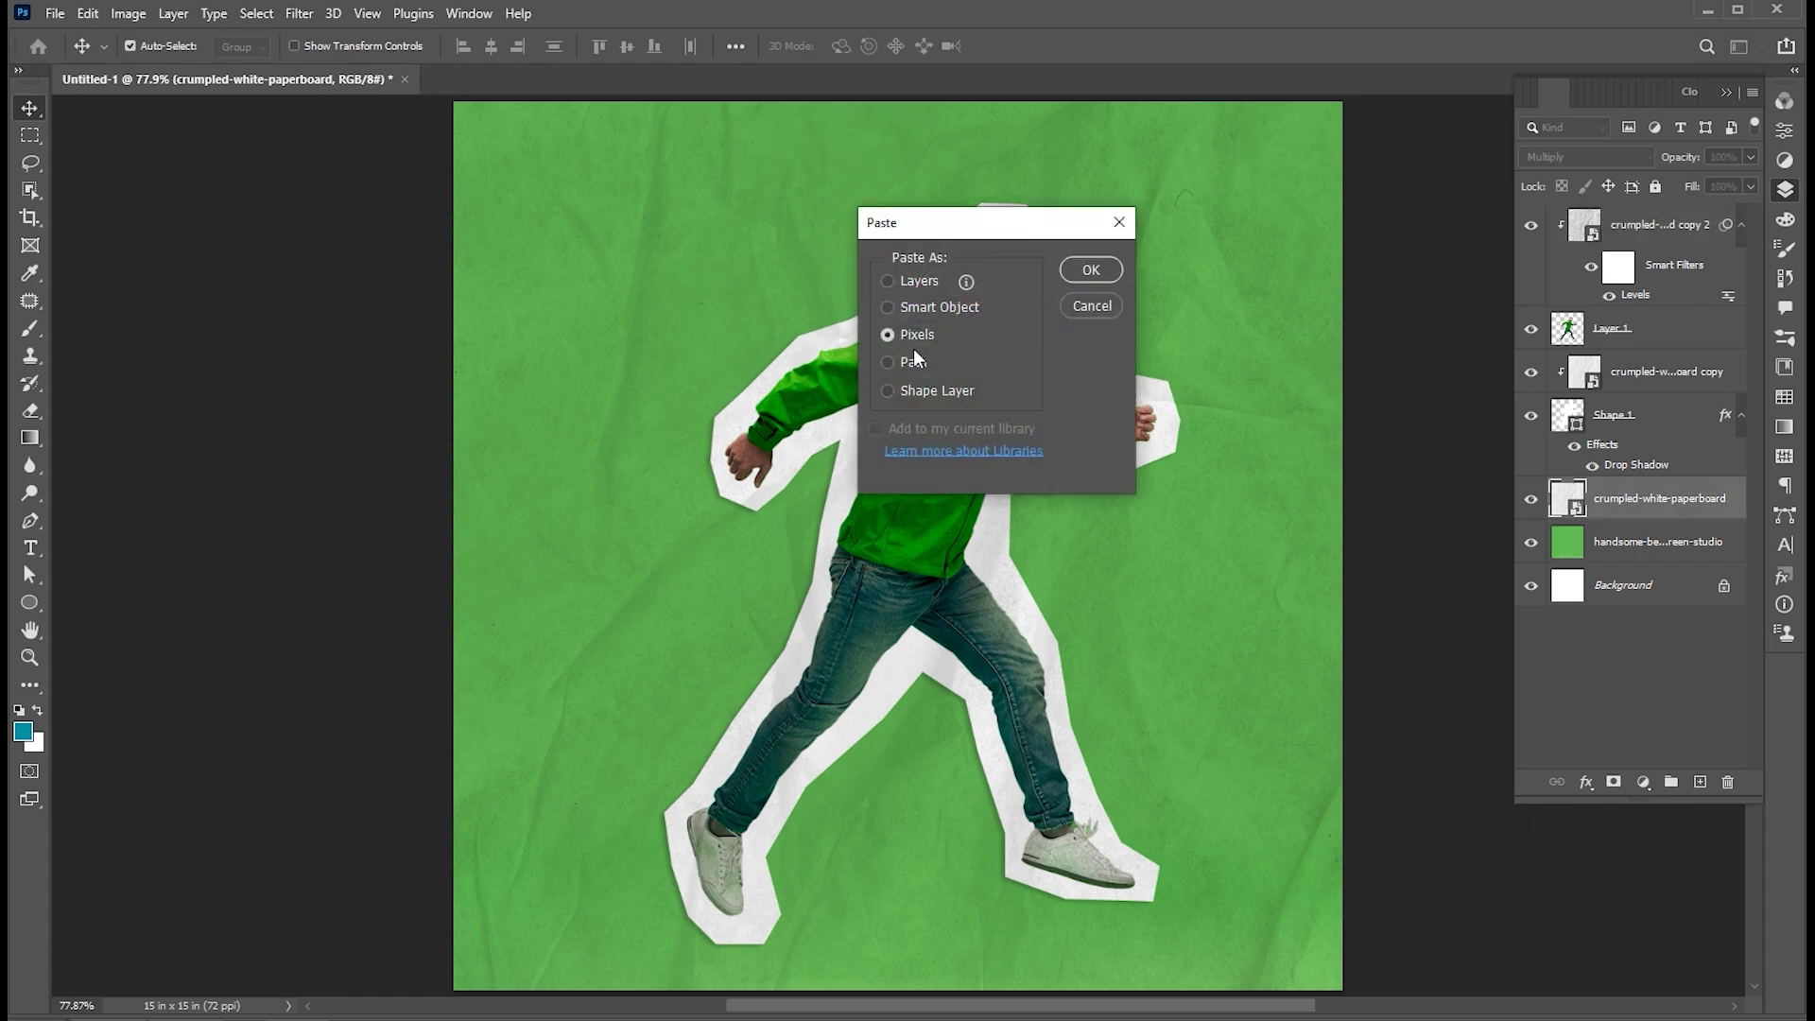
{"action": "left_click", "coordinate": [1090, 269]}
Place the pasted tape in the green area to the upper left of the man's head and bring its layer to the top of the stack.
{"action": "left_click_drag", "start_coordinate": [1045, 529], "coordinate": [883, 155]}
{"action": "key", "text": "Return"}
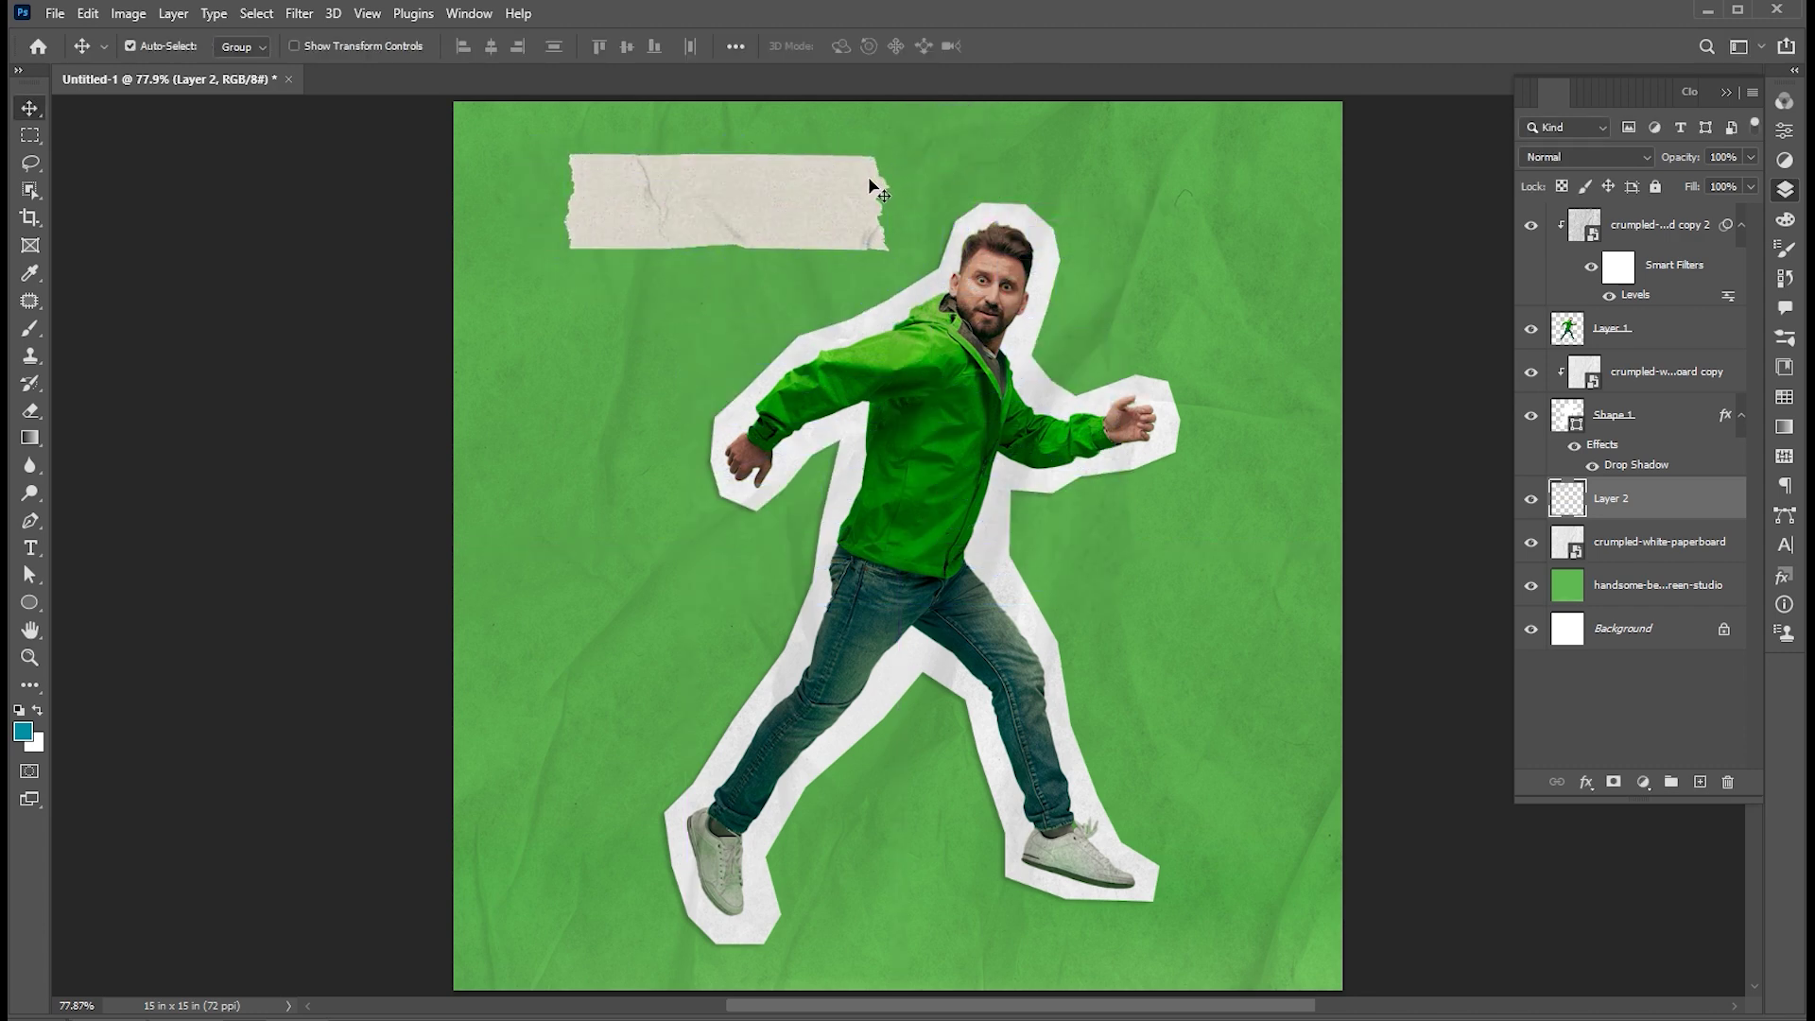
{"action": "left_click_drag", "start_coordinate": [1650, 501], "coordinate": [1650, 215]}
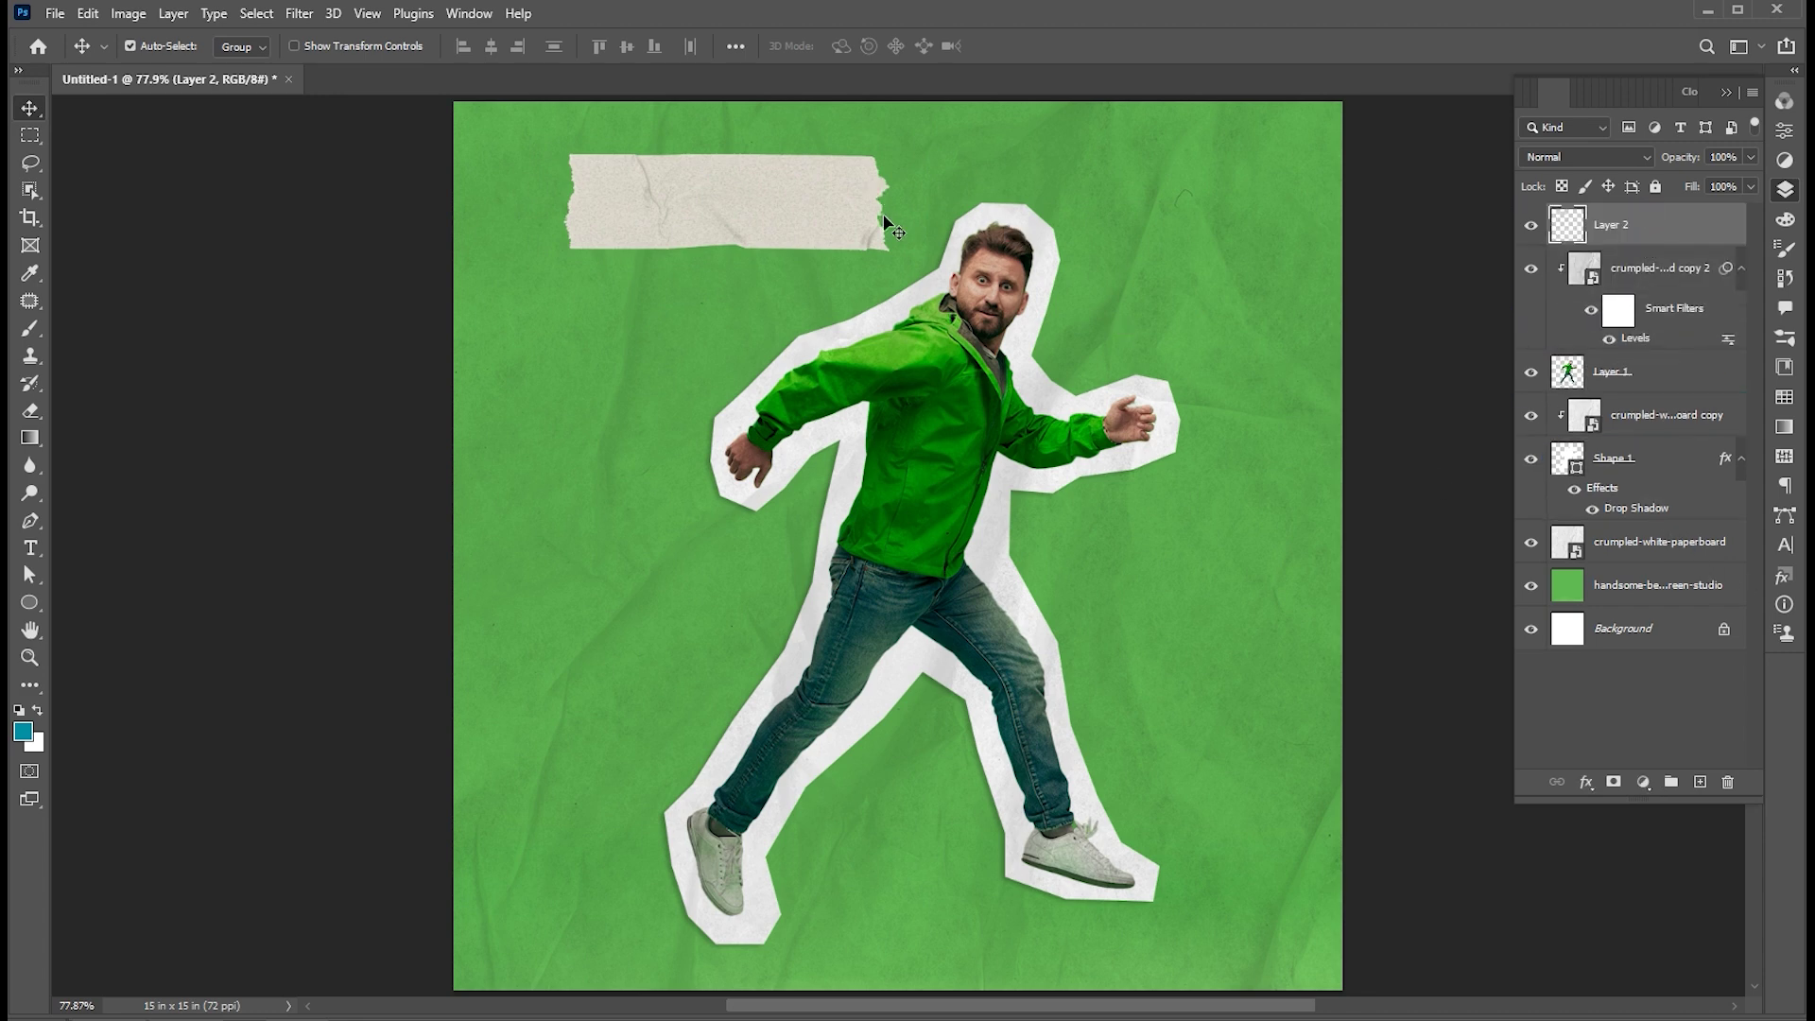
Brighten the tape on Layer 2 with a Levels adjustment, using midtones 1.42 and a white input of 241.
{"action": "left_click", "coordinate": [118, 17]}
{"action": "mouse_move", "coordinate": [163, 68]}
{"action": "left_click", "coordinate": [369, 87]}
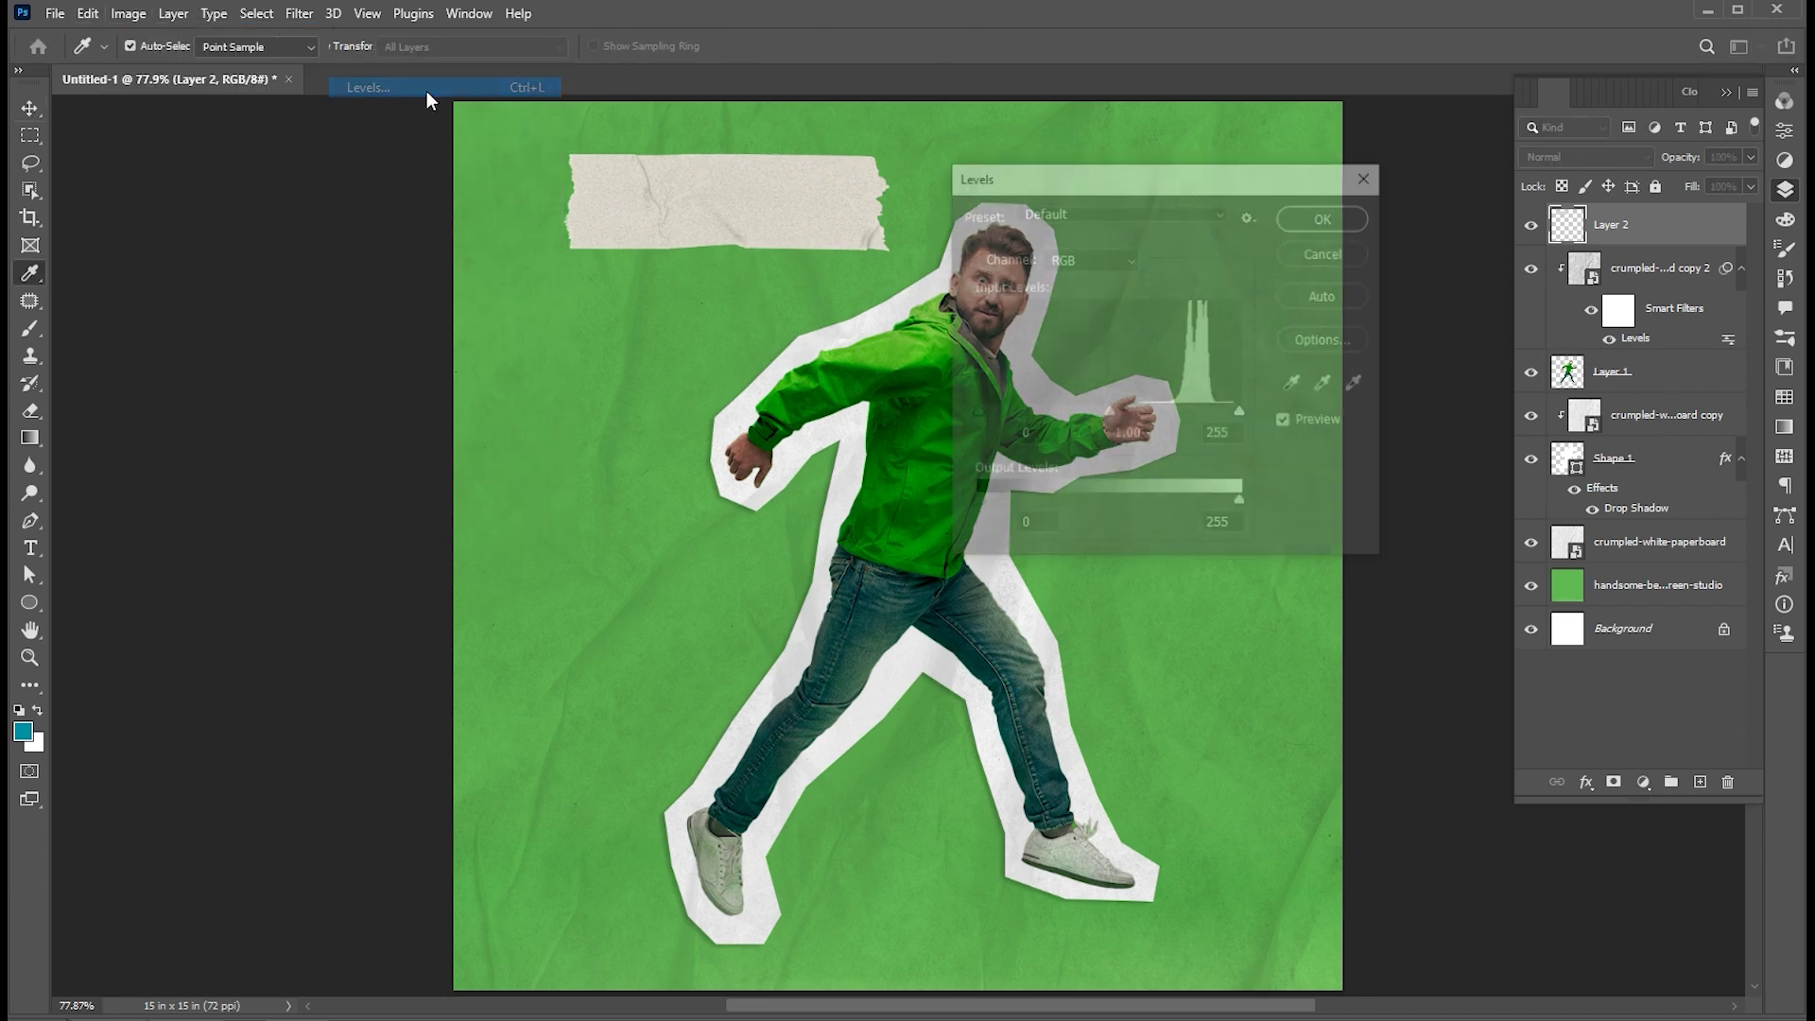
{"action": "left_click_drag", "start_coordinate": [1113, 414], "coordinate": [1081, 413]}
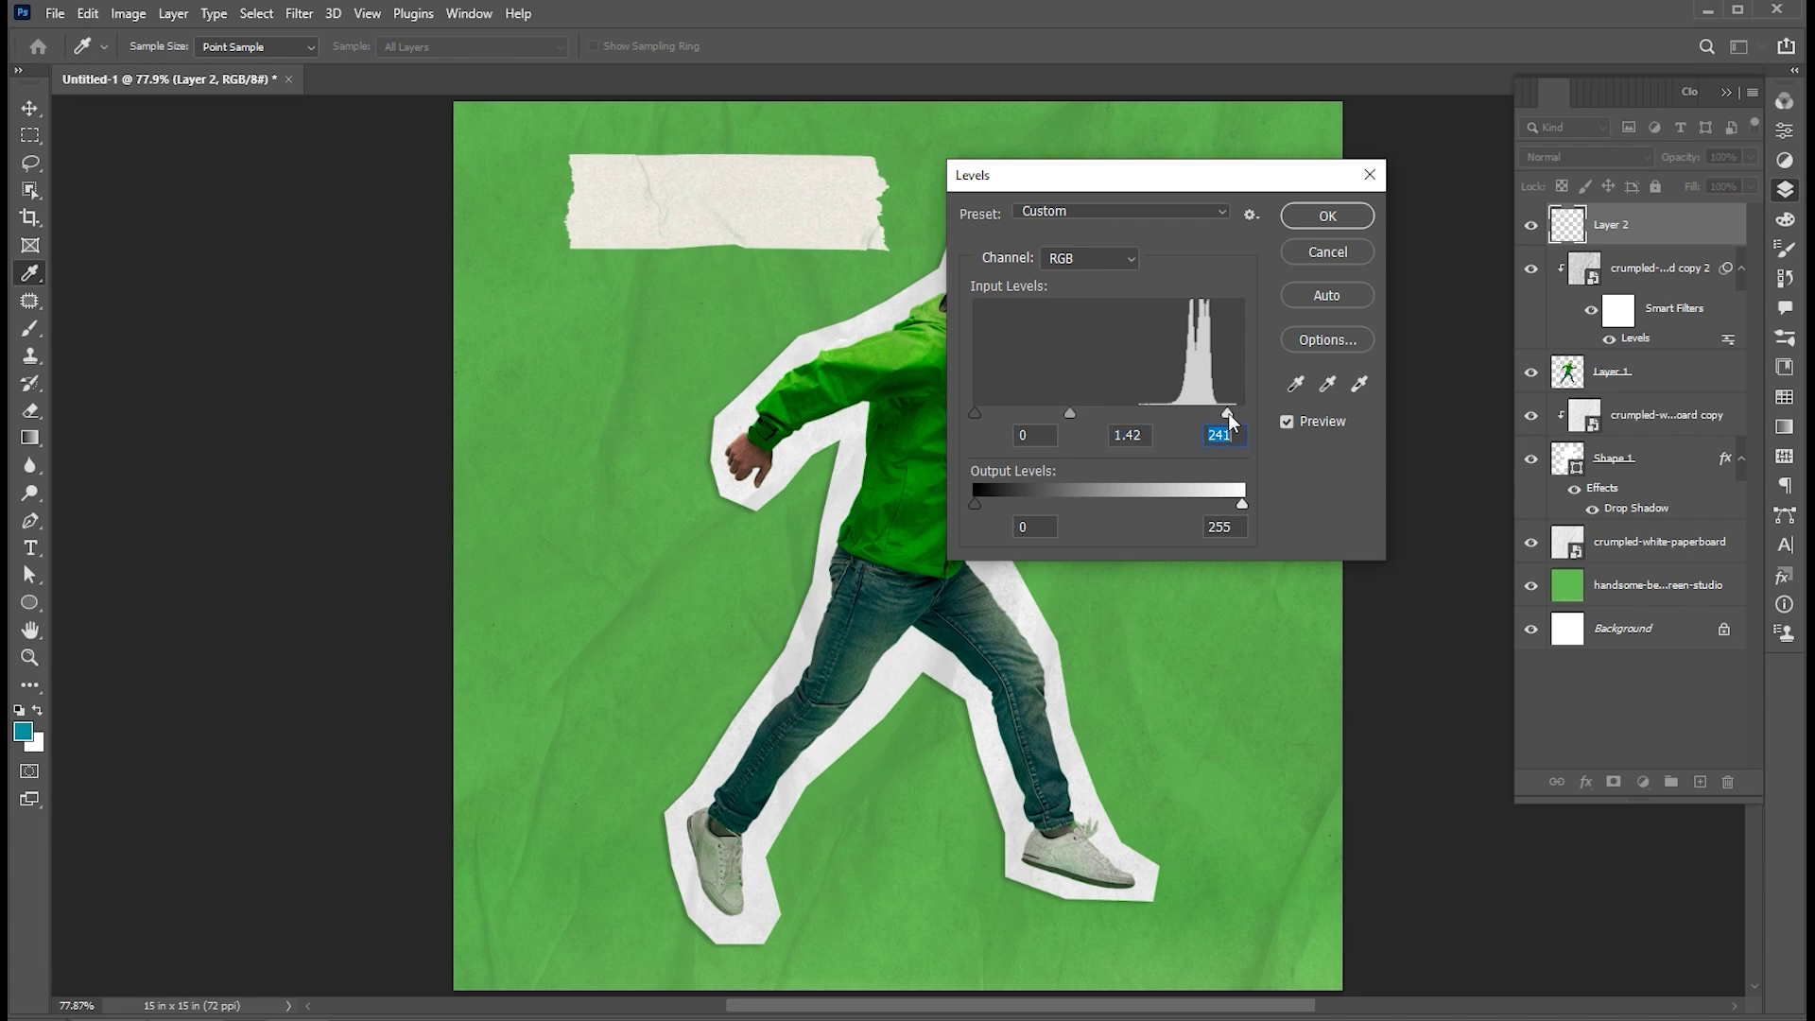
{"action": "left_click", "coordinate": [1343, 216]}
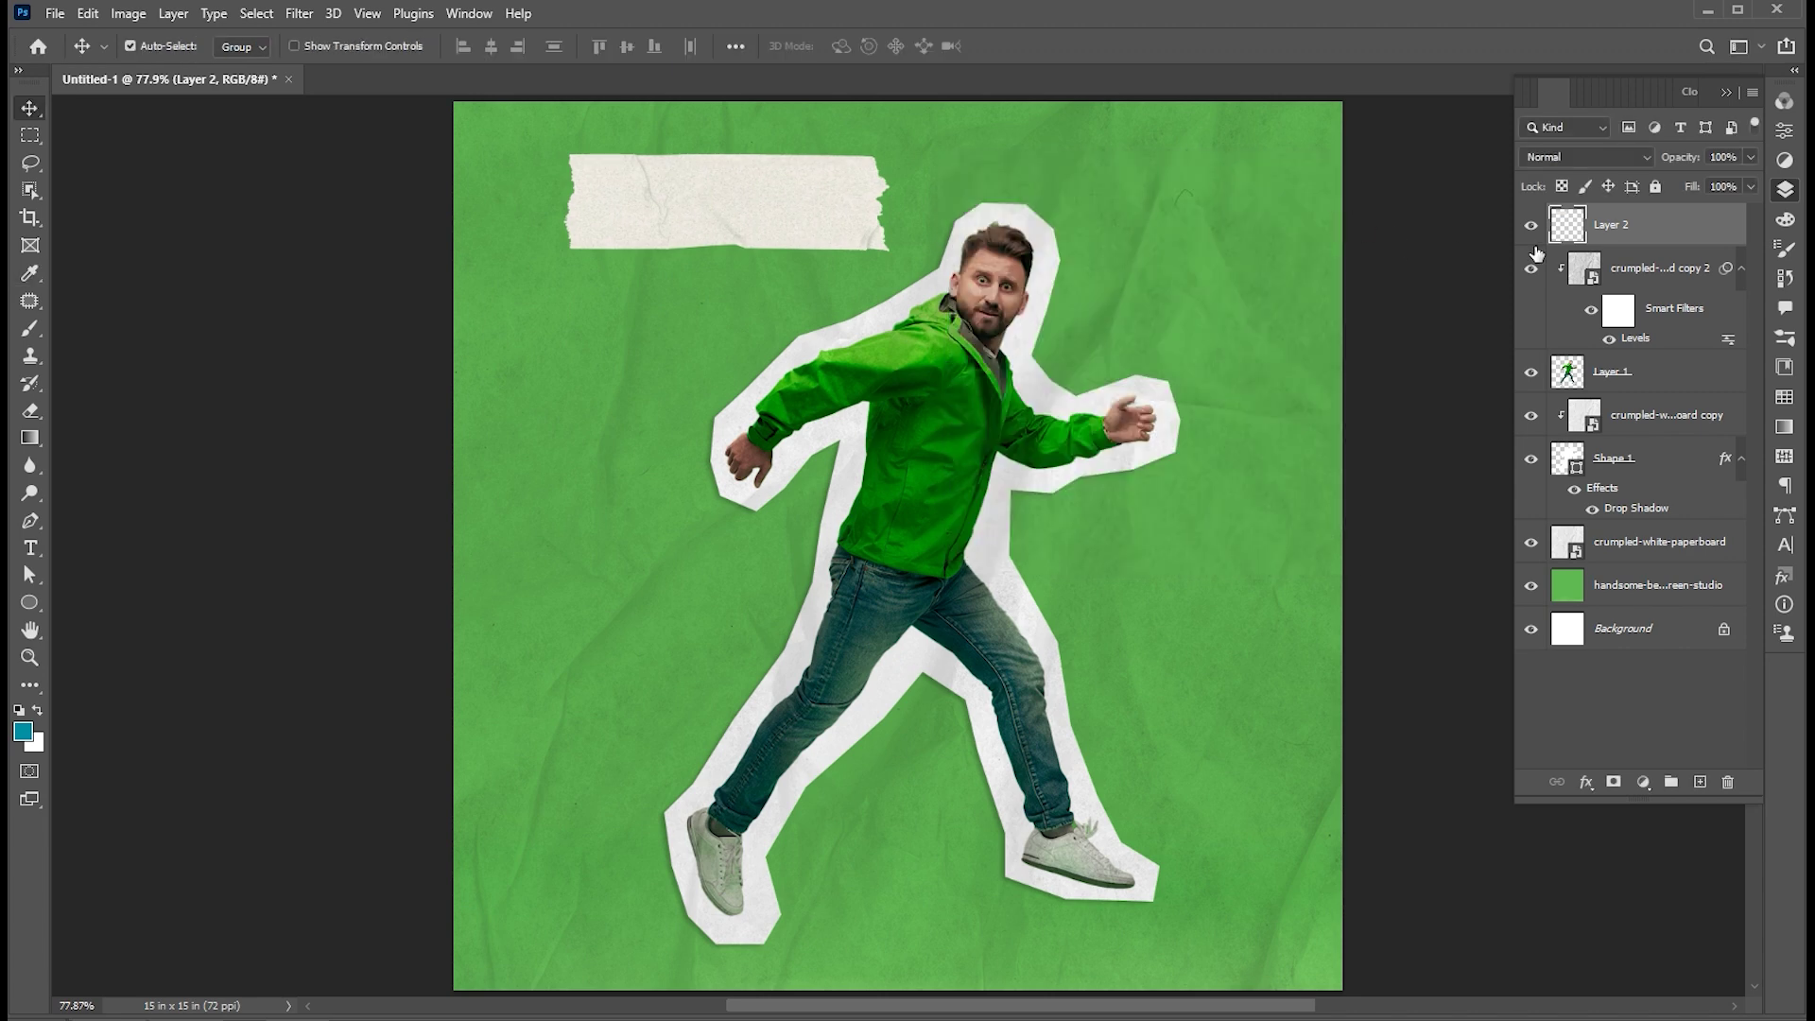
Add a Drop Shadow layer style to the tape on Layer 2.
{"action": "right_click", "coordinate": [1626, 225]}
{"action": "left_click", "coordinate": [1647, 148]}
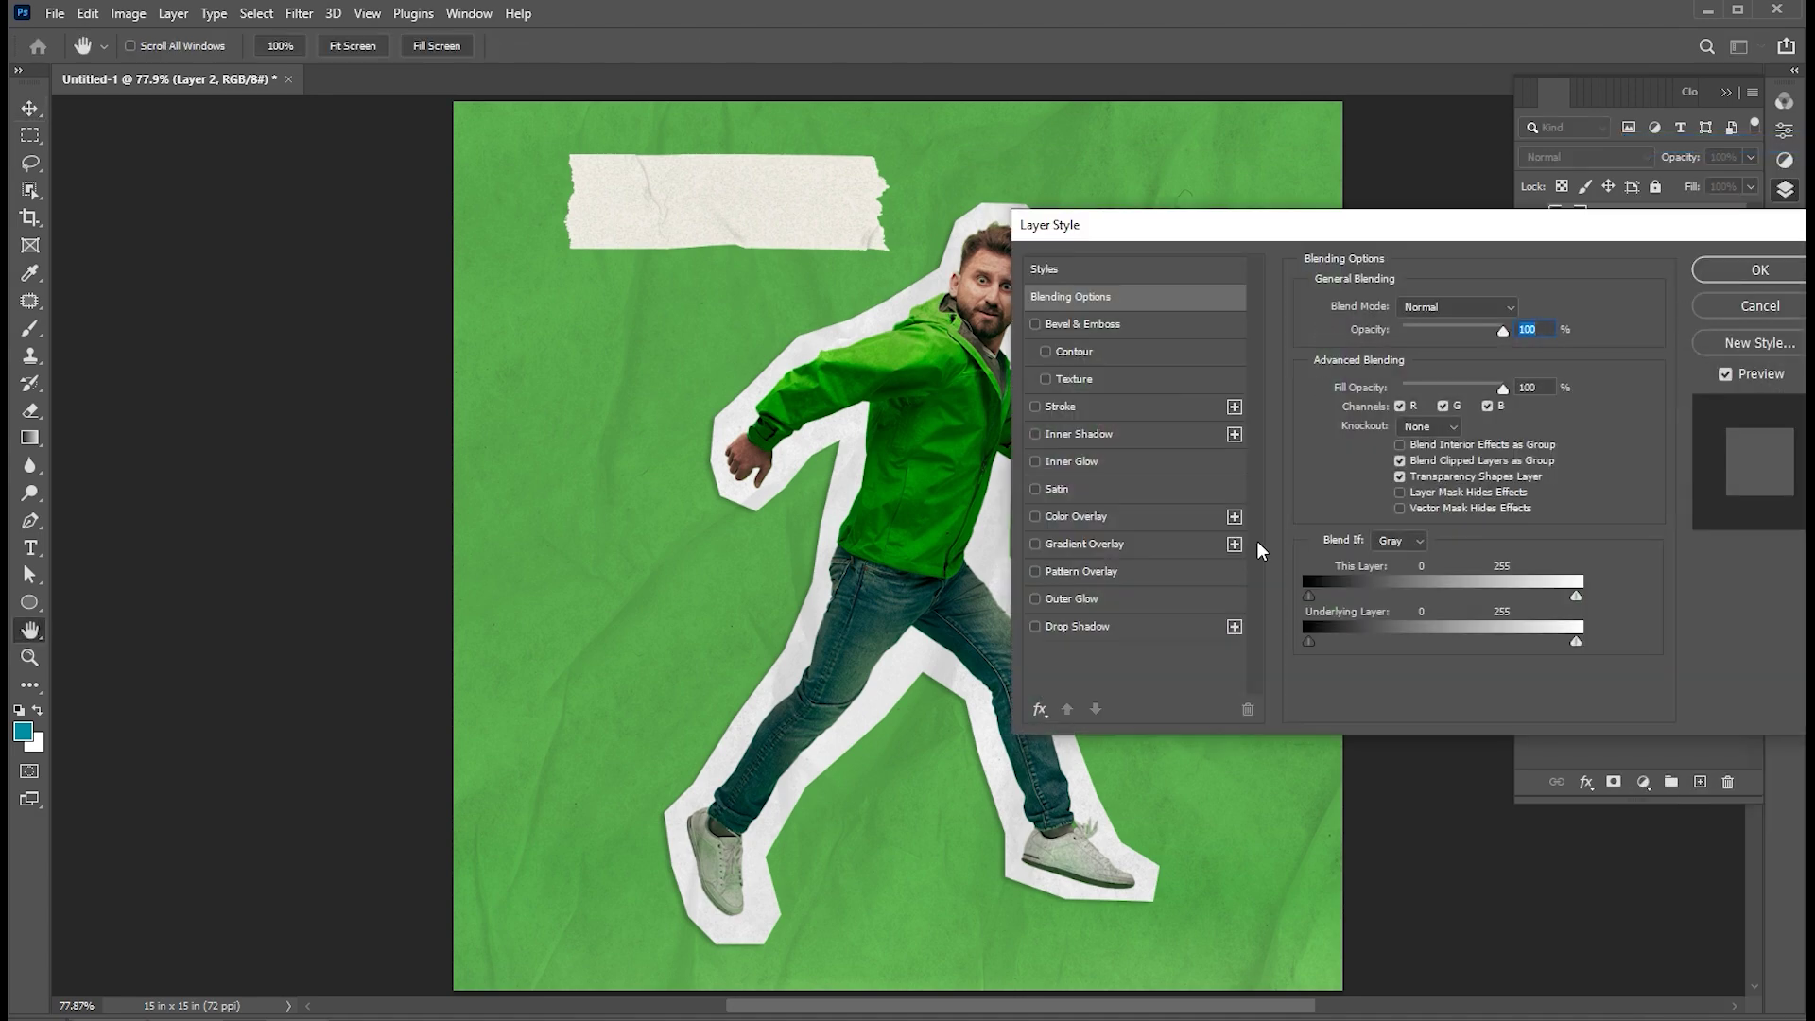
{"action": "left_click", "coordinate": [1062, 628]}
{"action": "left_click", "coordinate": [1735, 274]}
Reduce the tape layer's opacity to 62% and move the tape closer to the man's head.
{"action": "left_click_drag", "start_coordinate": [813, 231], "coordinate": [861, 212]}
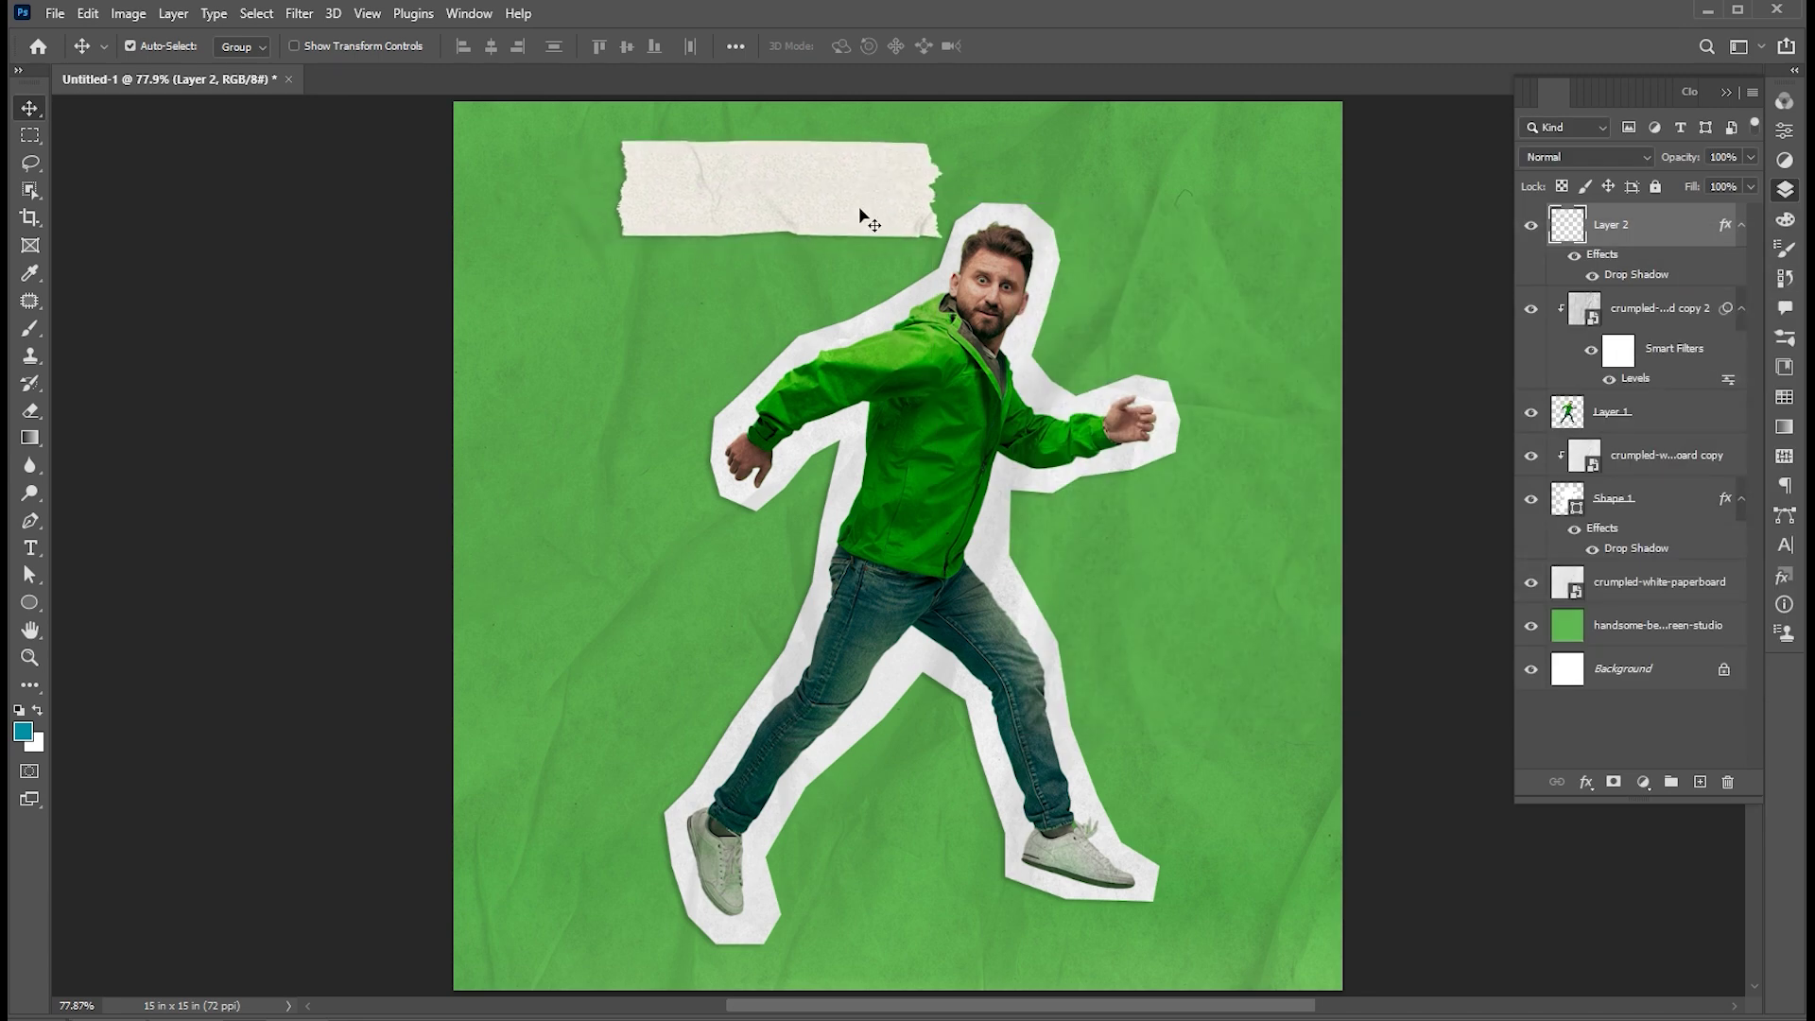
{"action": "left_click", "coordinate": [1752, 157]}
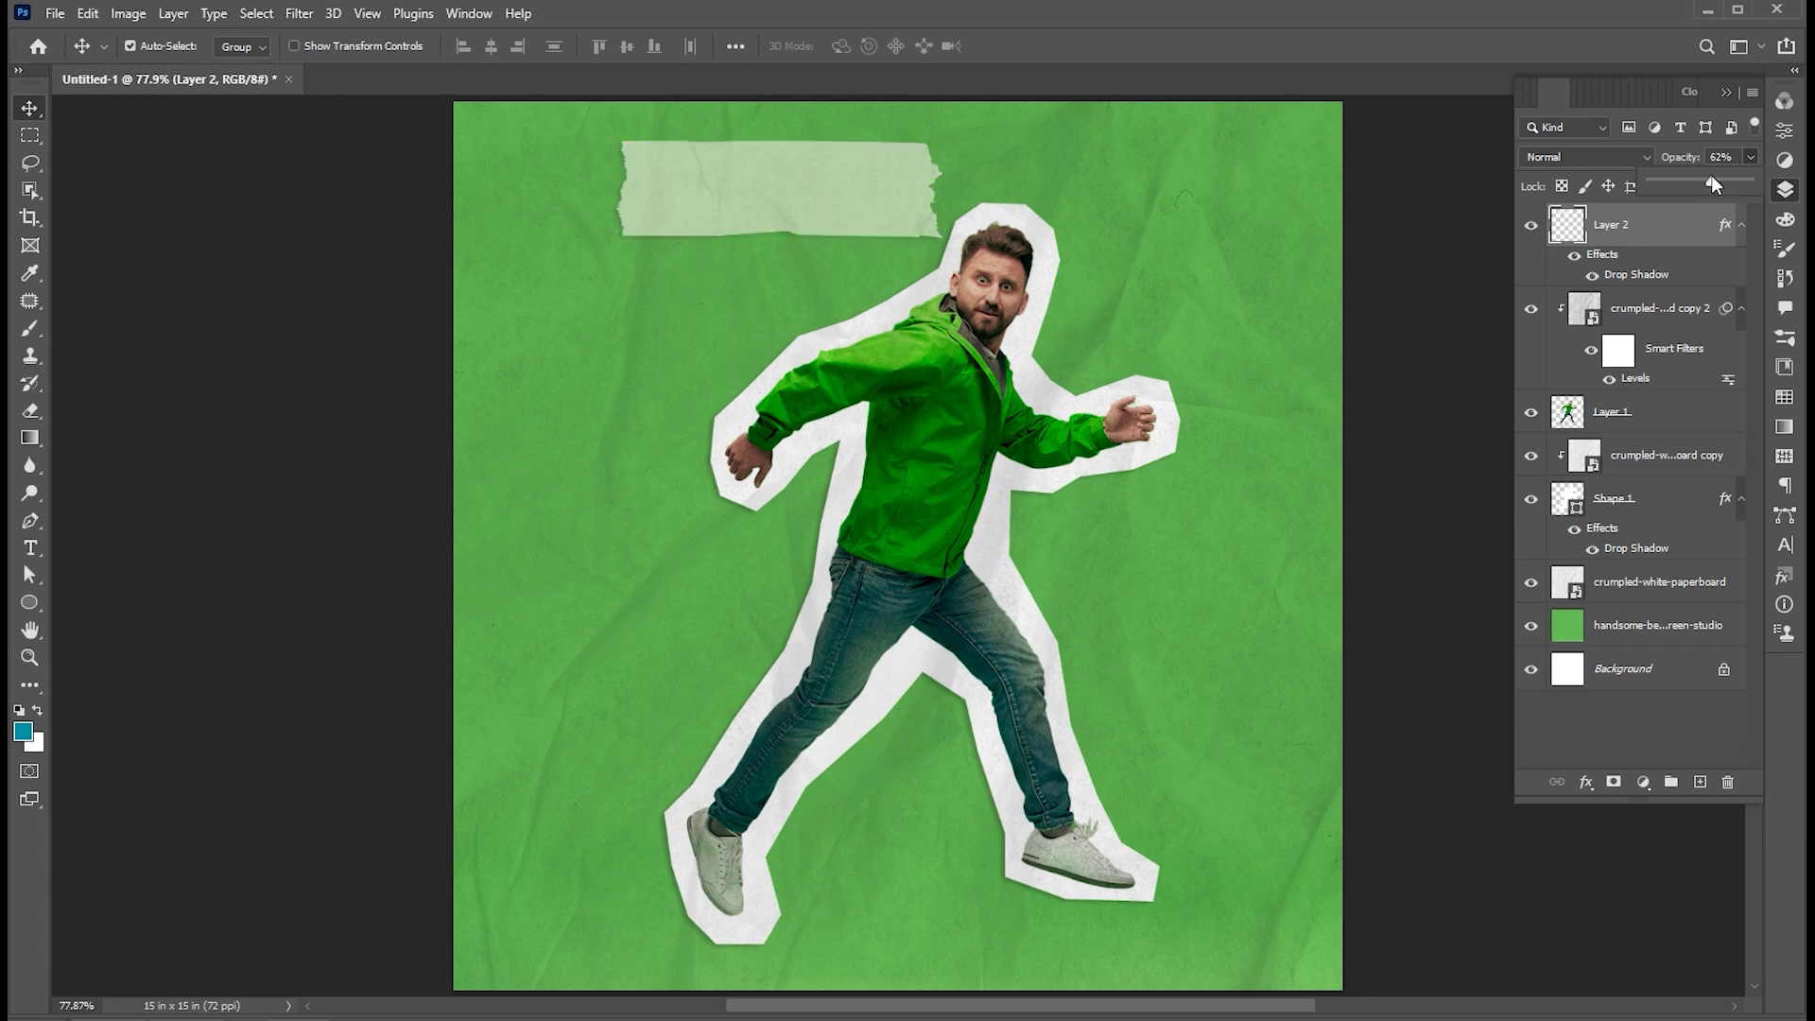
{"action": "left_click_drag", "start_coordinate": [898, 210], "coordinate": [842, 190]}
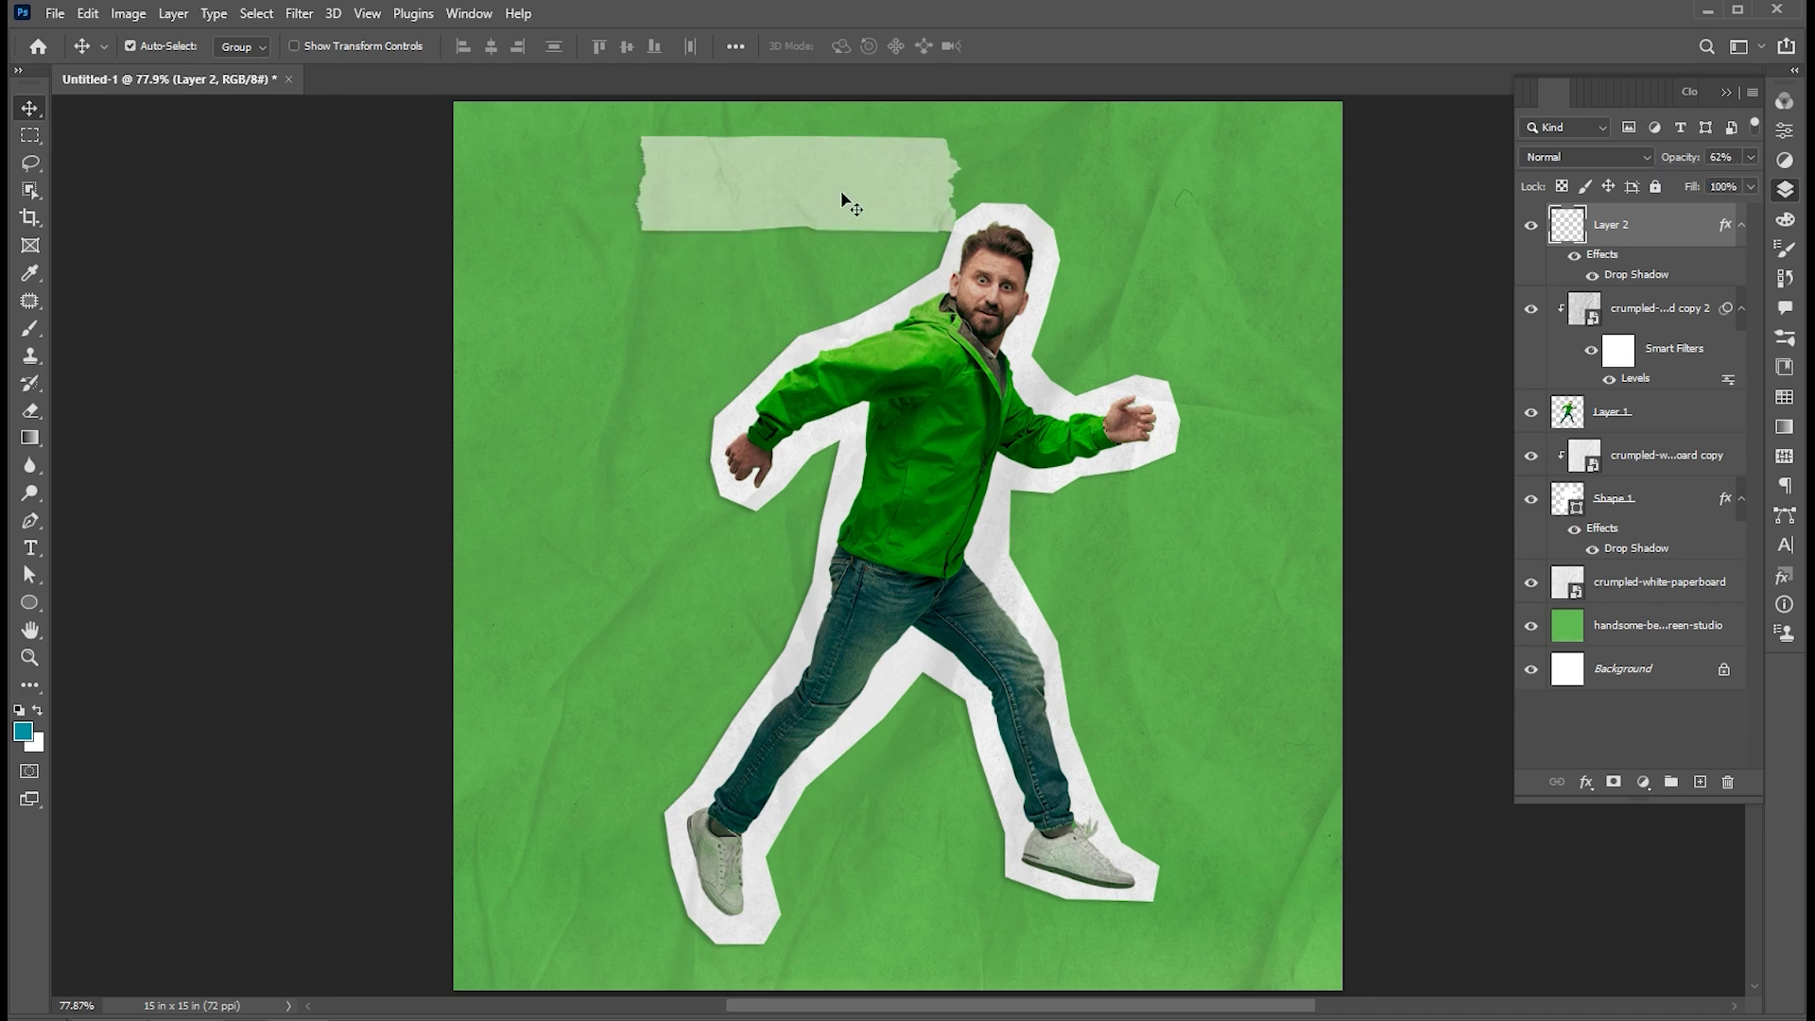
Scale down and tilt the tape over the top of the head outline, and place tilted copies beneath both hands.
{"action": "key", "text": "ctrl+t"}
{"action": "left_click_drag", "start_coordinate": [955, 138], "coordinate": [888, 123]}
{"action": "left_click_drag", "start_coordinate": [874, 184], "coordinate": [777, 509]}
{"action": "key", "text": "Return"}
{"action": "key", "text": "ctrl+t"}
{"action": "key", "text": "Return"}
Copy the tape to both feet of the cutout and rotate the pieces across the outline's edges.
{"action": "scroll", "coordinate": [1125, 571], "scroll_direction": "right", "scroll_amount": 1}
{"action": "left_click_drag", "start_coordinate": [1068, 482], "coordinate": [1144, 820]}
{"action": "key", "text": "ctrl+t"}
{"action": "left_click_drag", "start_coordinate": [1234, 772], "coordinate": [1165, 877]}
{"action": "key", "text": "Return"}
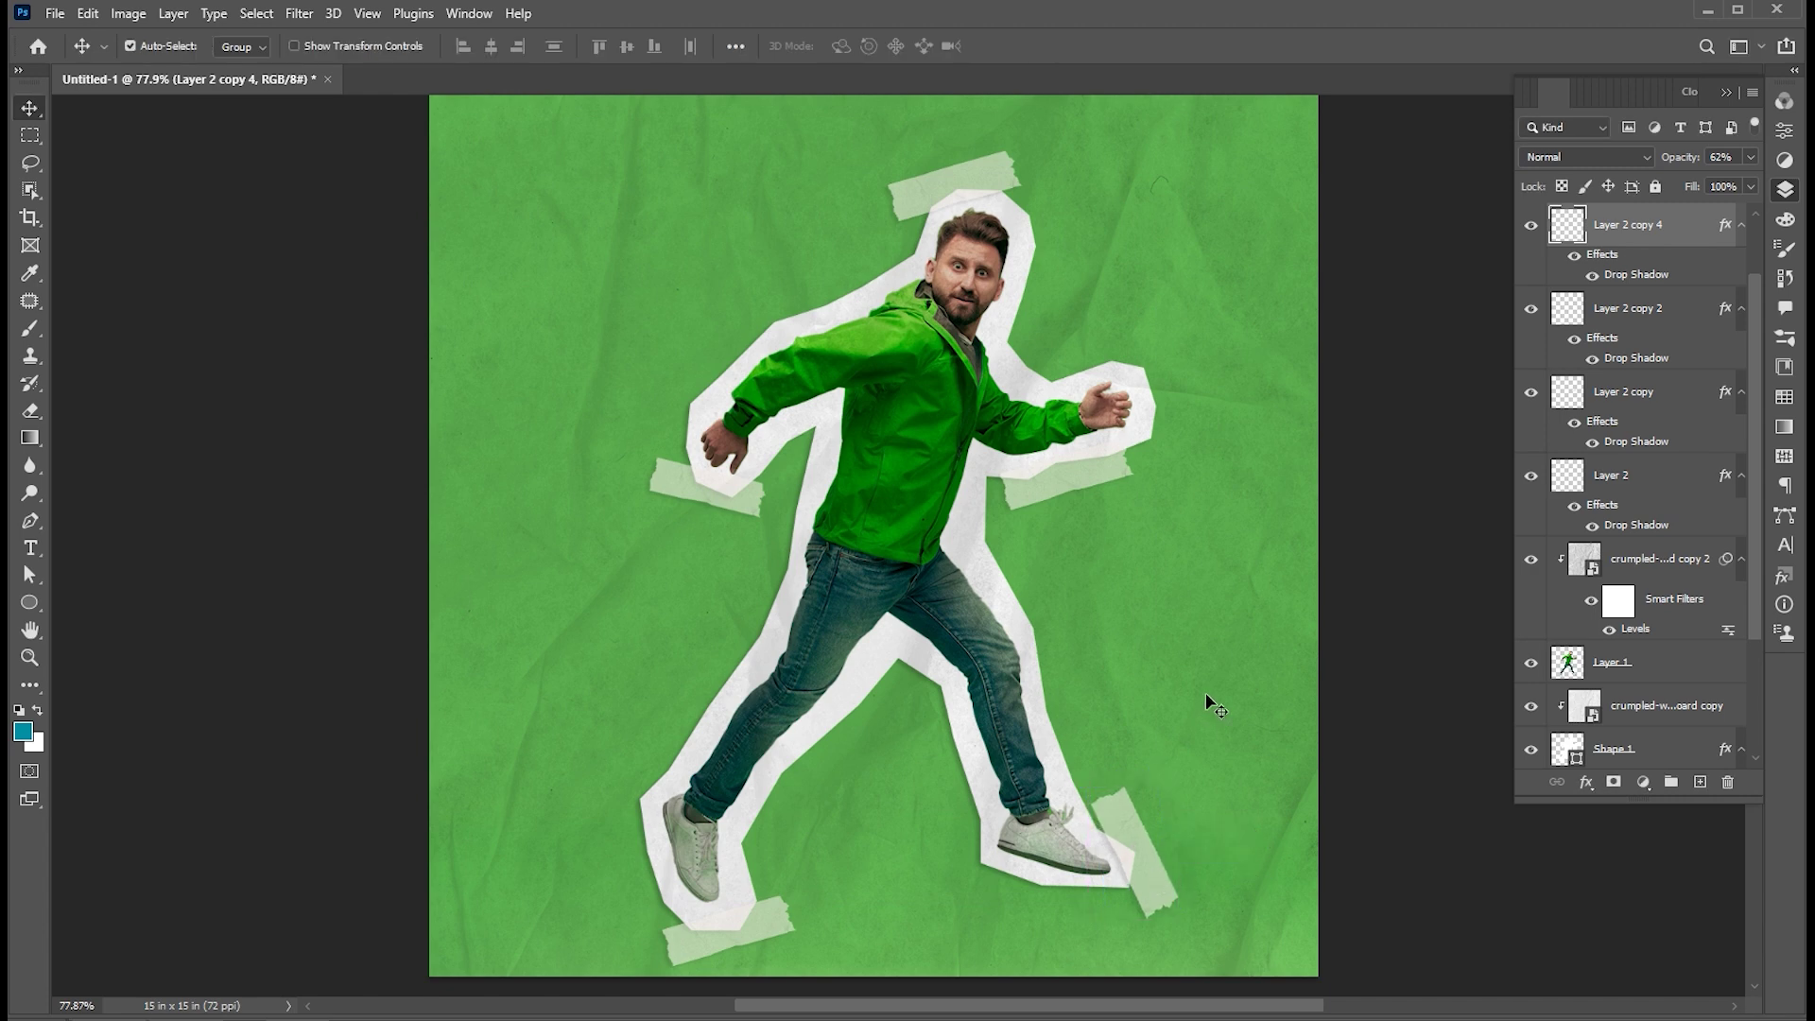